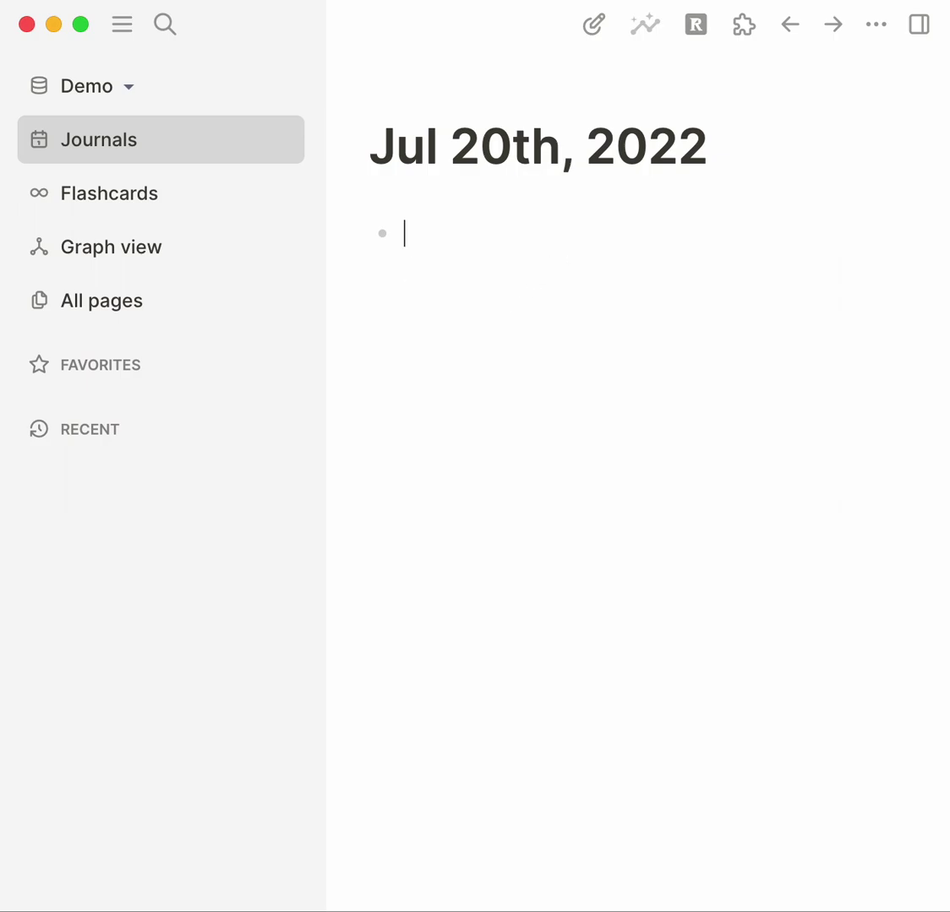
Write '[[Remi]] is my #favorite #rat' in the Jul 20th, 2022 journal block so Remi, favorite and rat render as links
text([[Remi]])
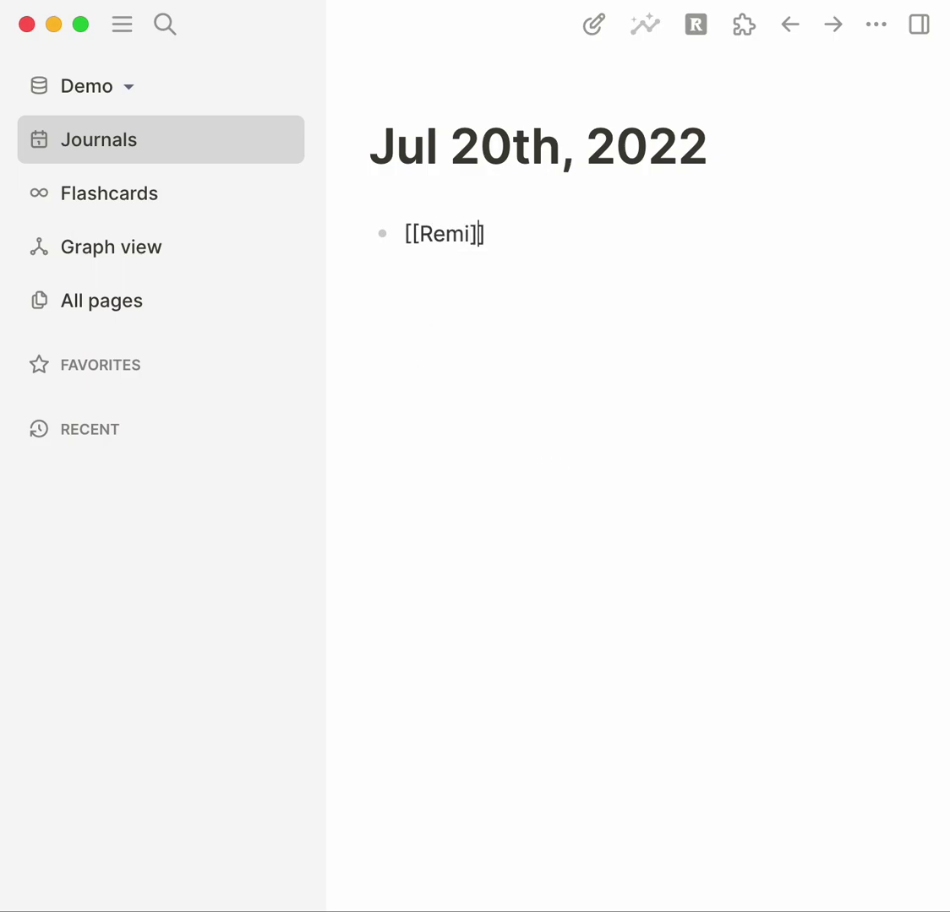
text( is my #favorite )
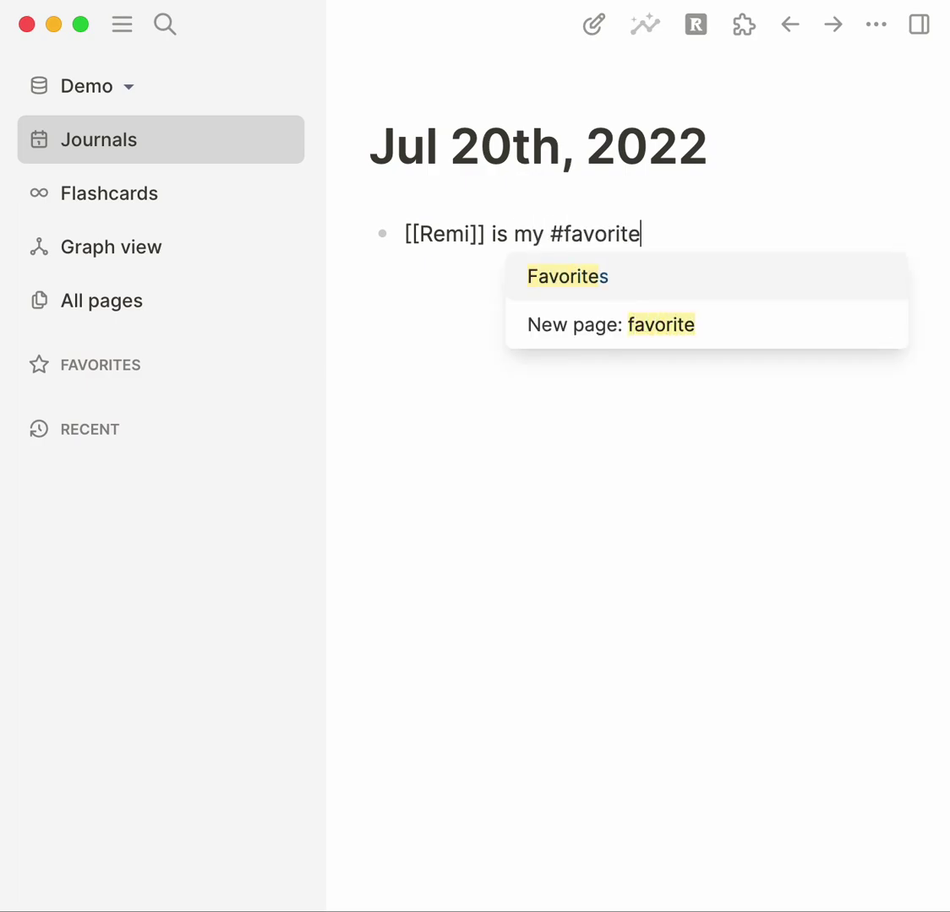
text([[r)
key(BackSpace)
key(BackSpace)
key(BackSpace)
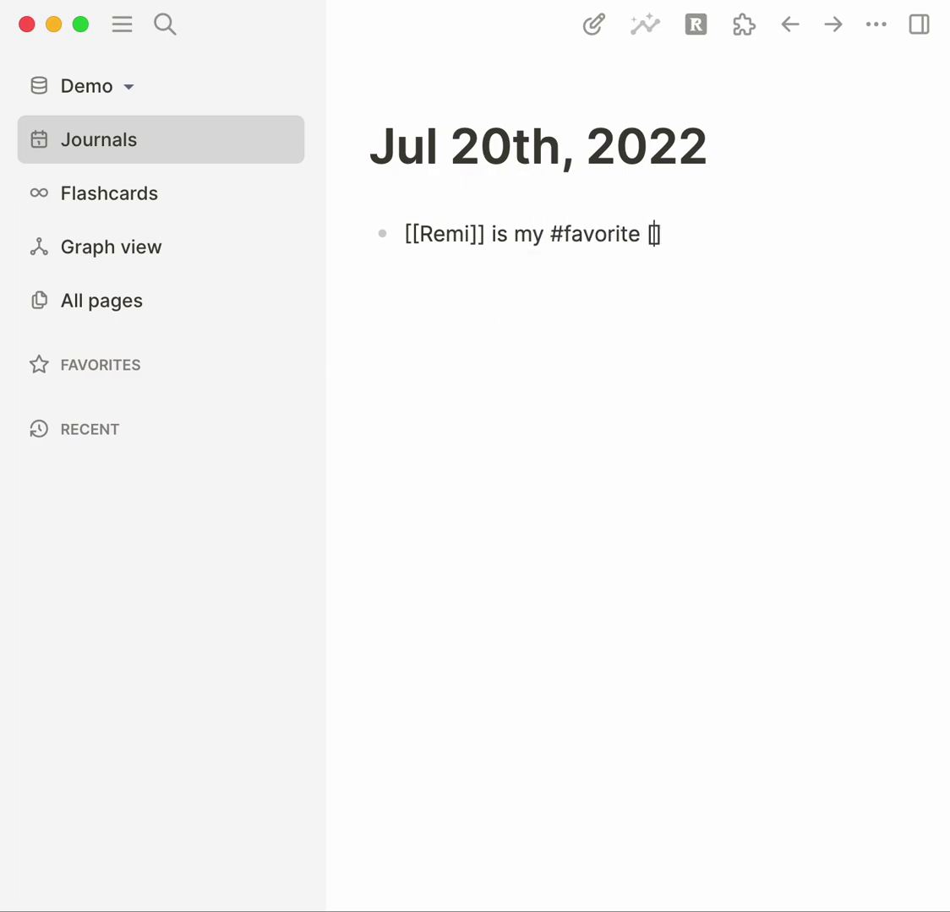
text(#rat)
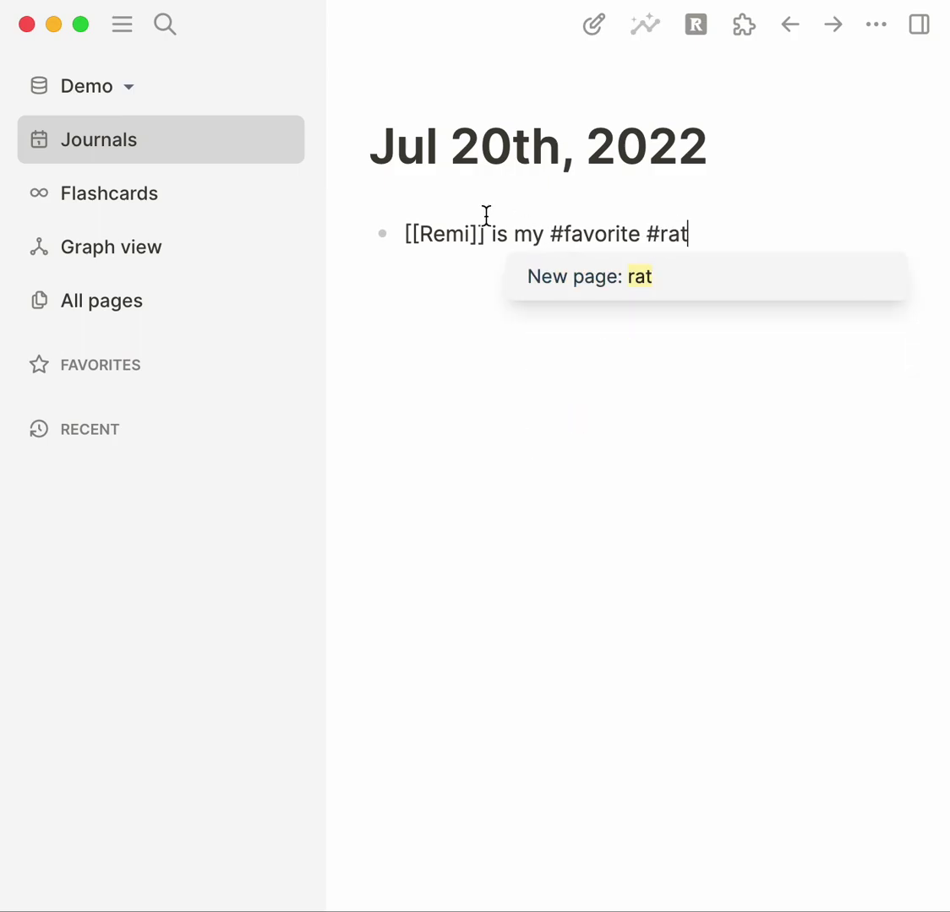
click(653, 489)
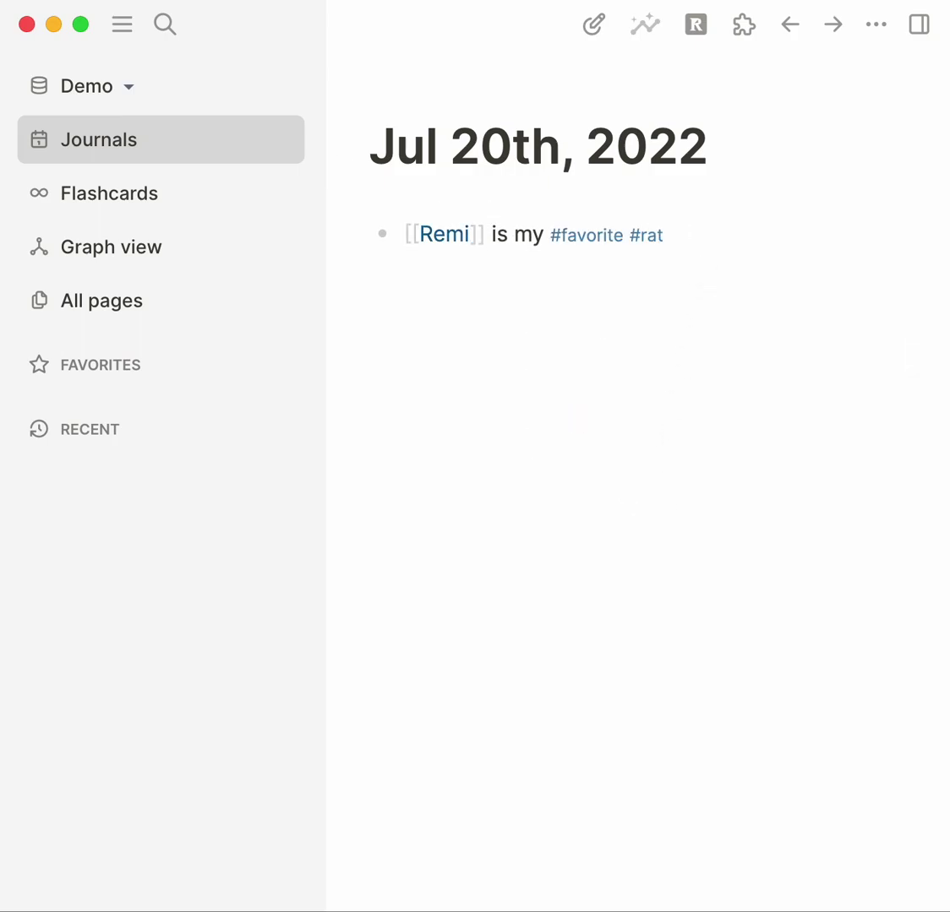
click(701, 238)
drag(742, 231, 362, 239)
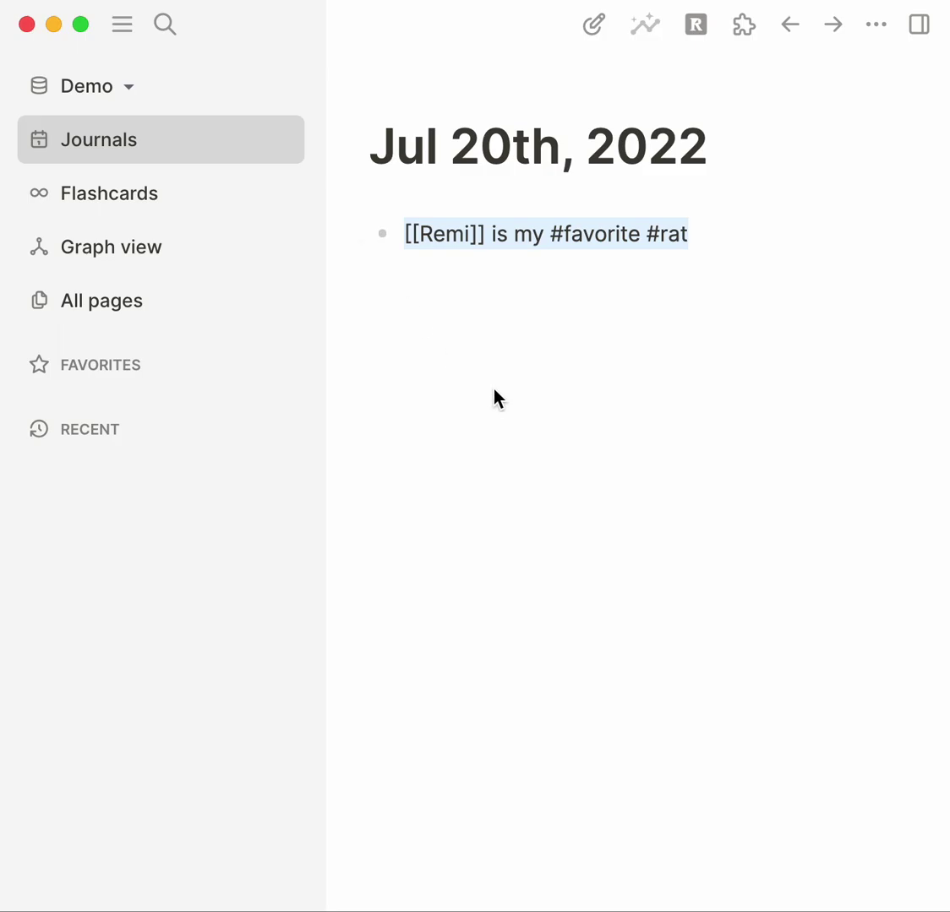
click(568, 319)
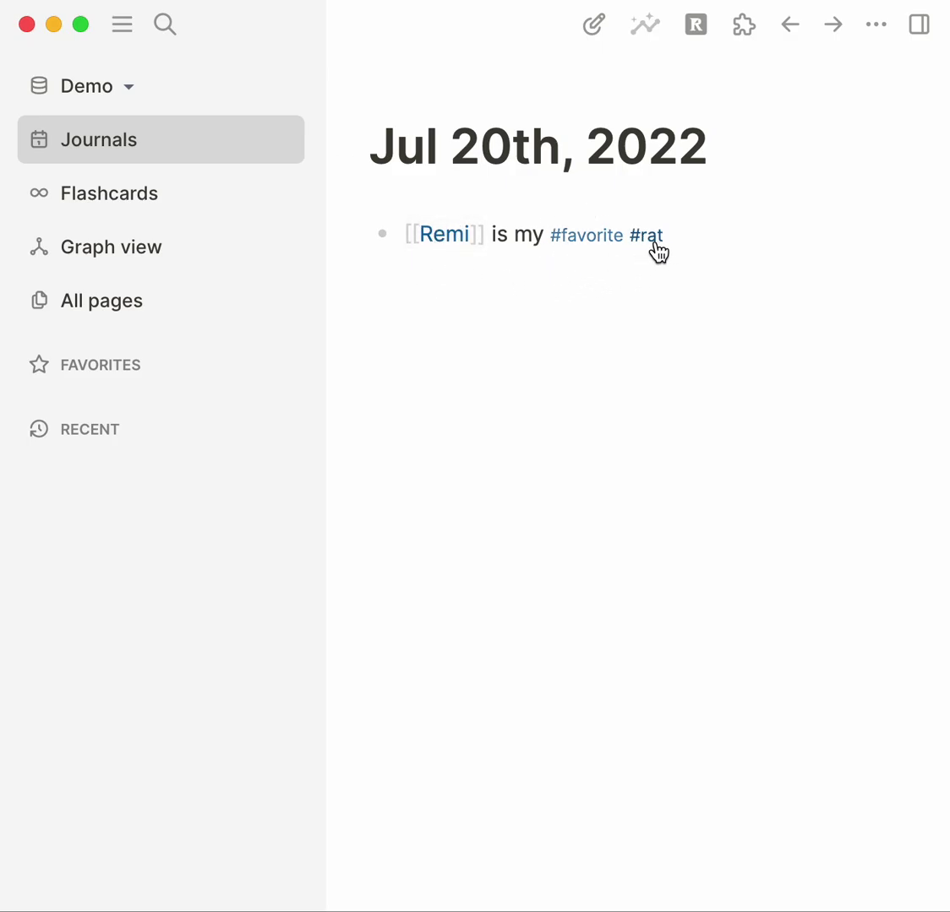
click(186, 256)
click(571, 336)
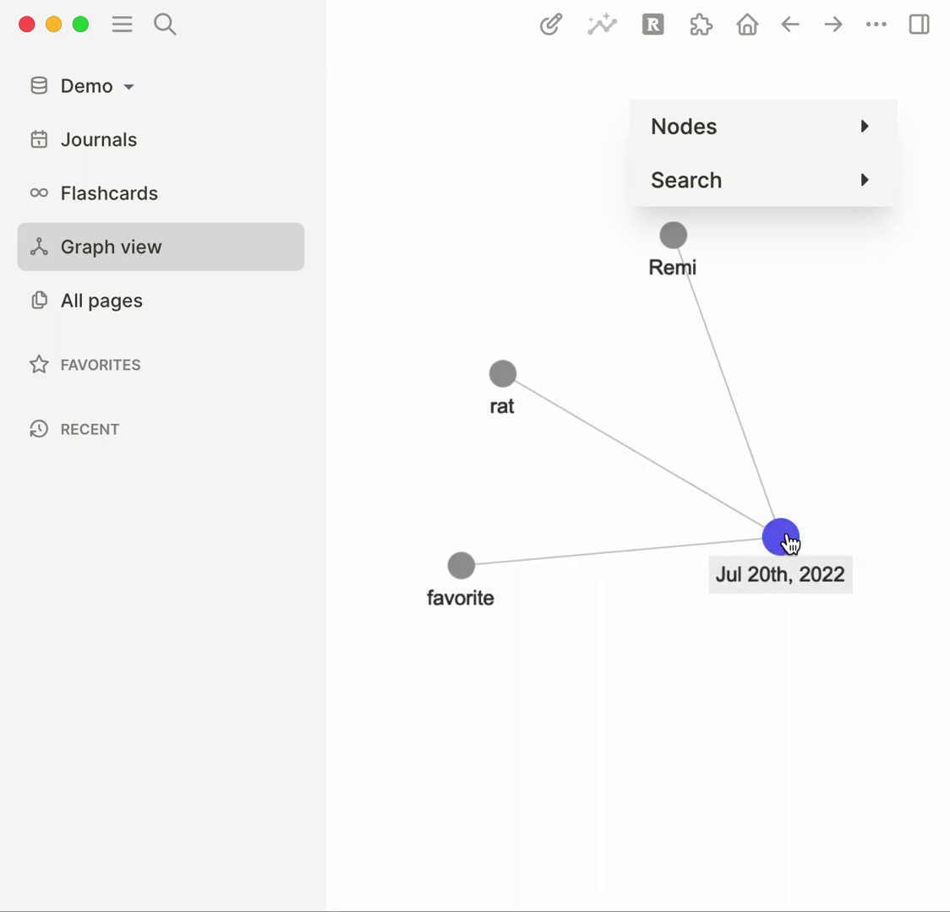
click(787, 536)
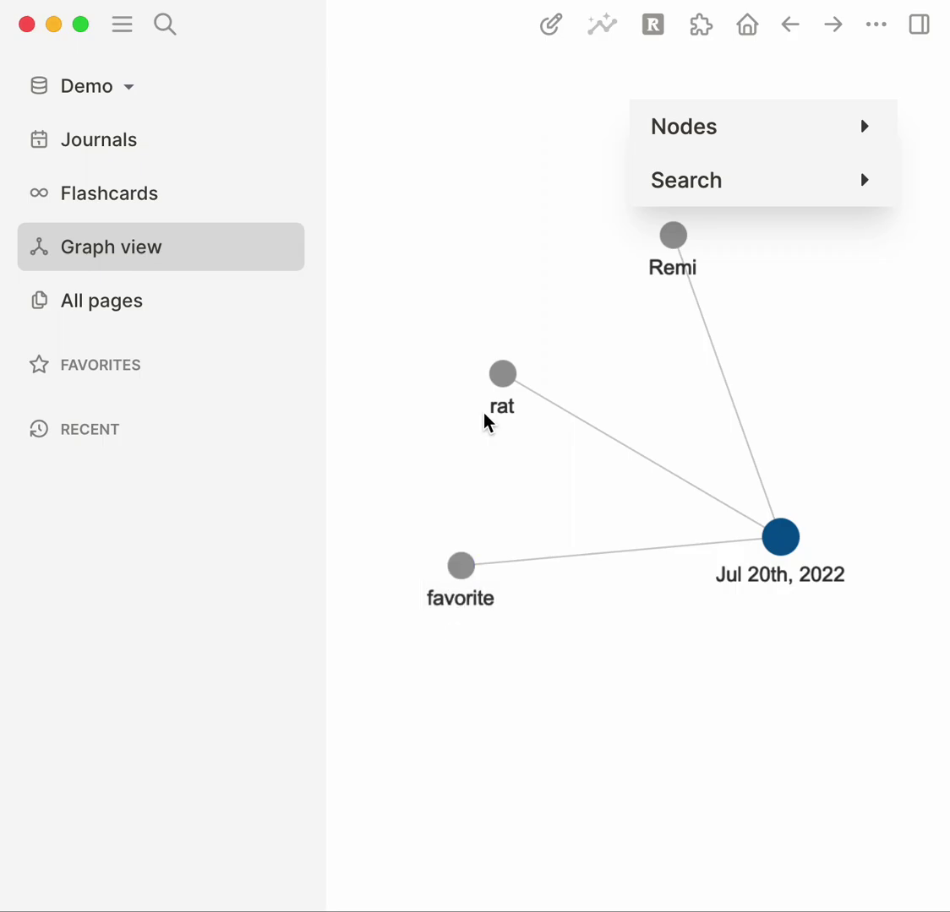
click(691, 236)
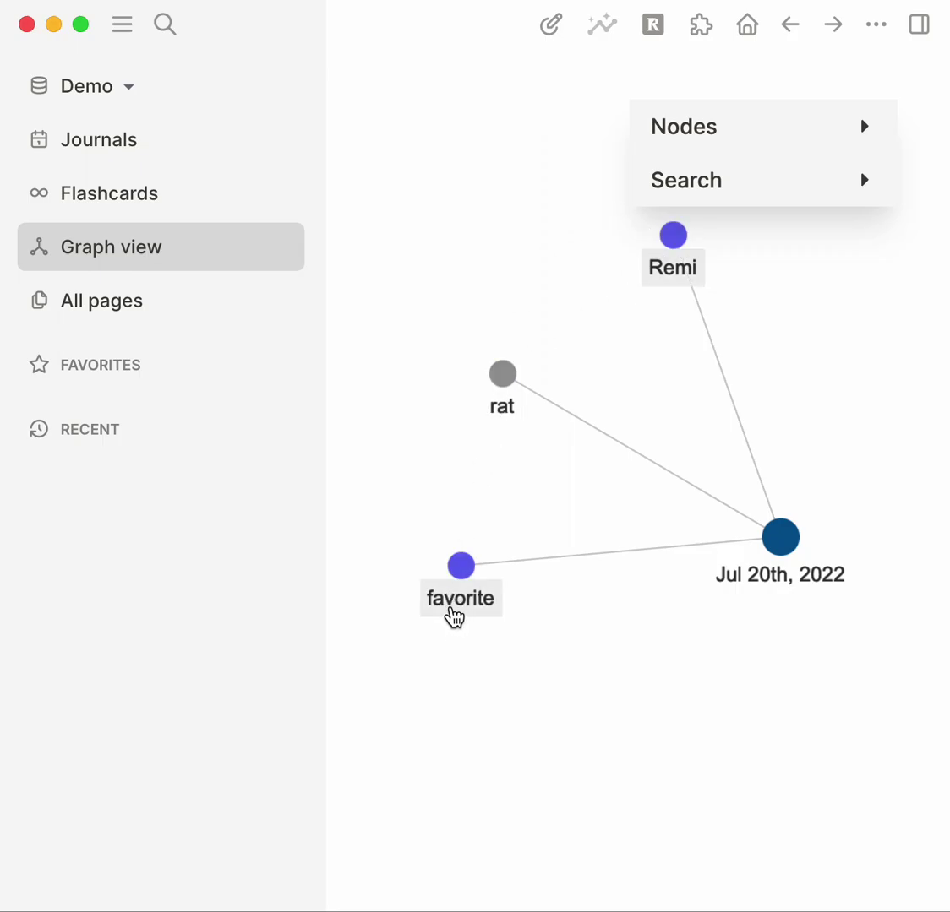
click(692, 267)
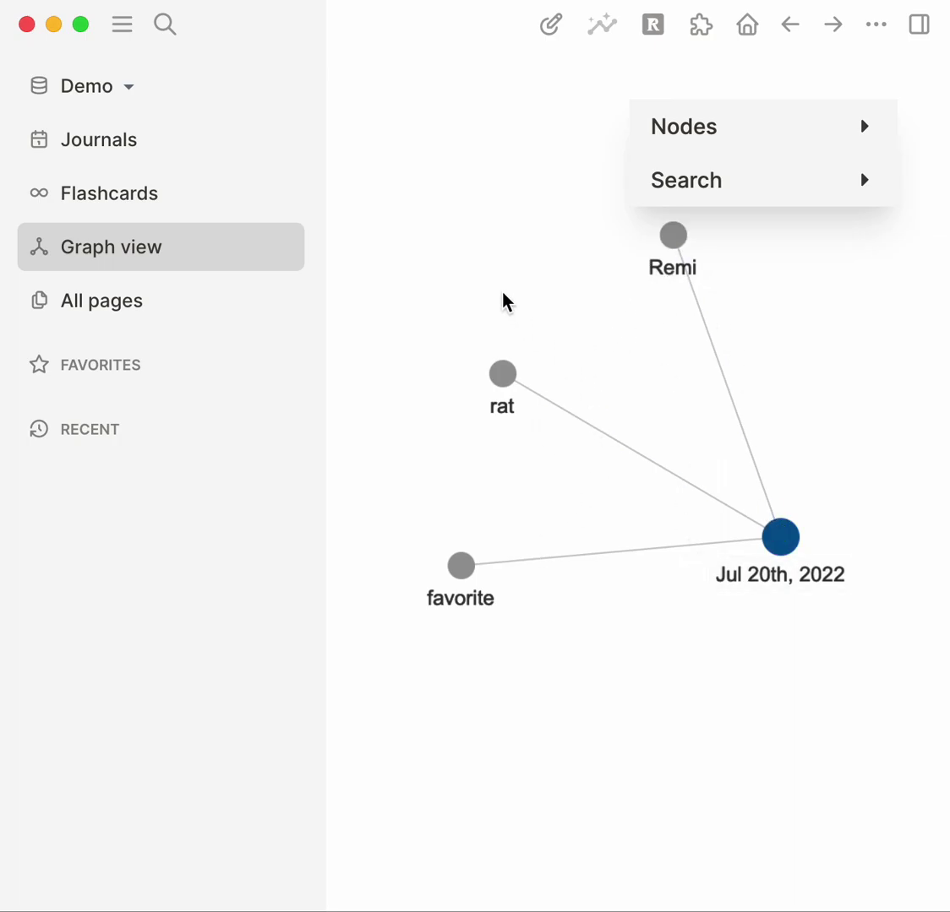
click(163, 135)
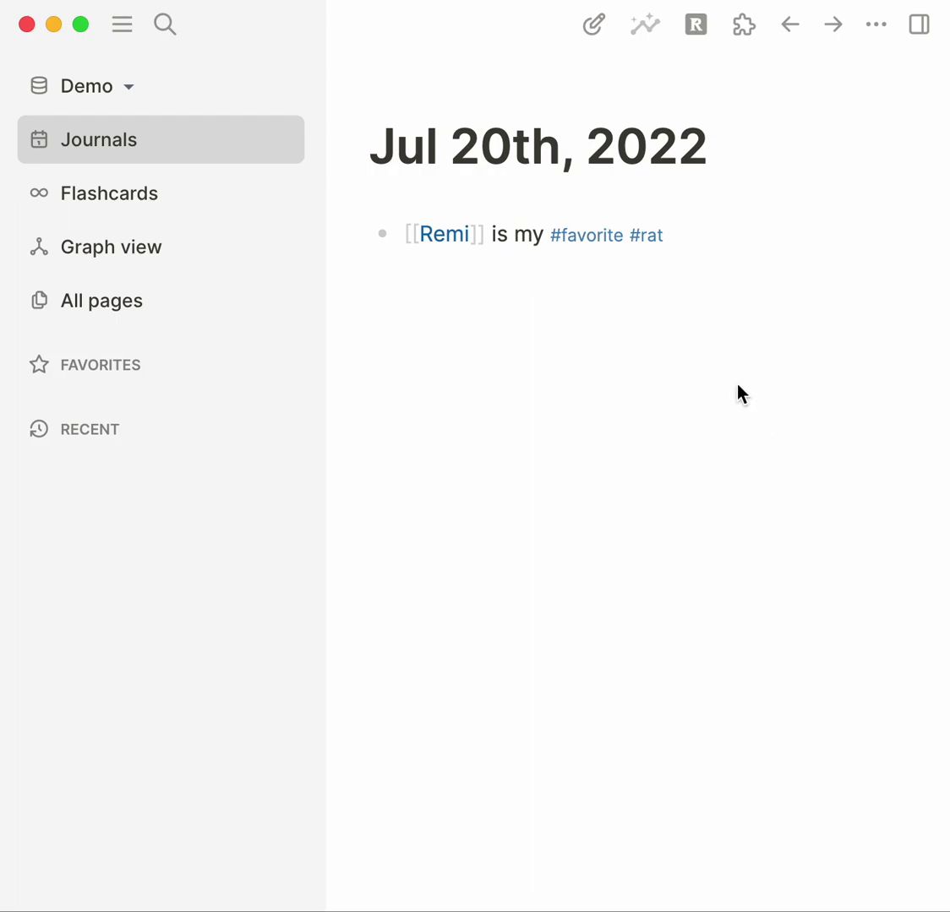
click(696, 231)
key(Return)
key(Tab)
key(BackSpace)
click(611, 331)
click(465, 251)
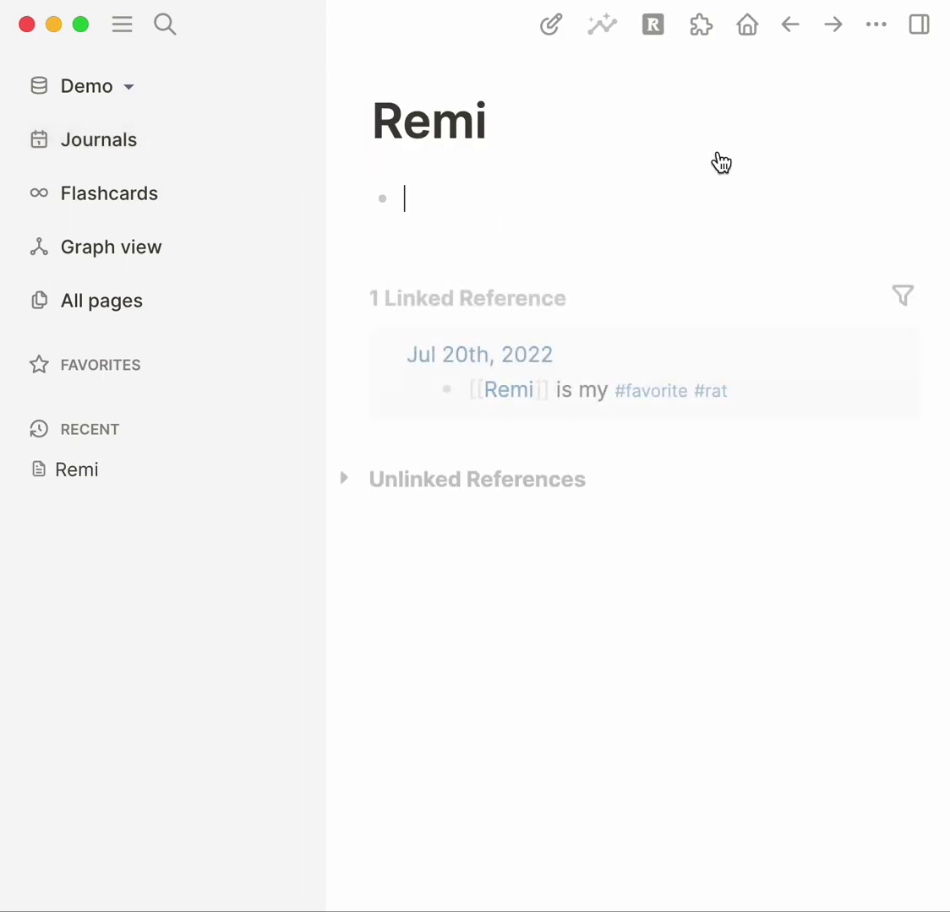
click(789, 30)
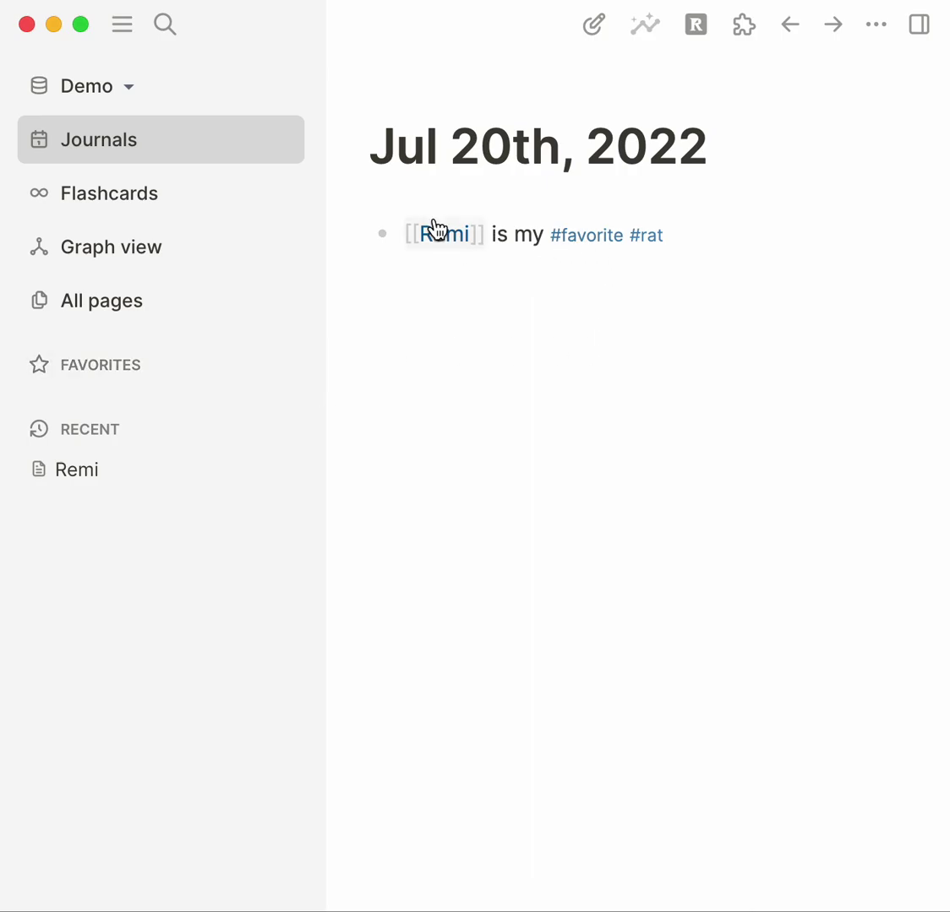
Delete the existing Remi sentence from the journal block
mouse_move(436, 230)
click(700, 230)
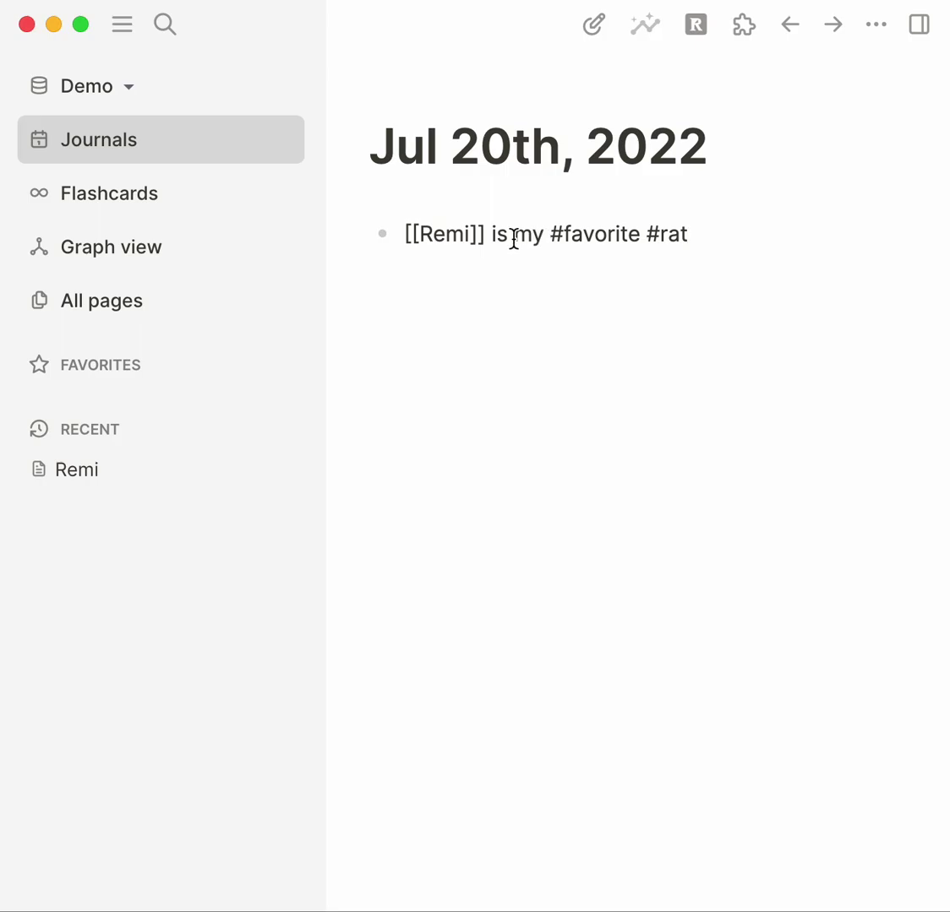
drag(596, 227, 382, 235)
key(BackSpace)
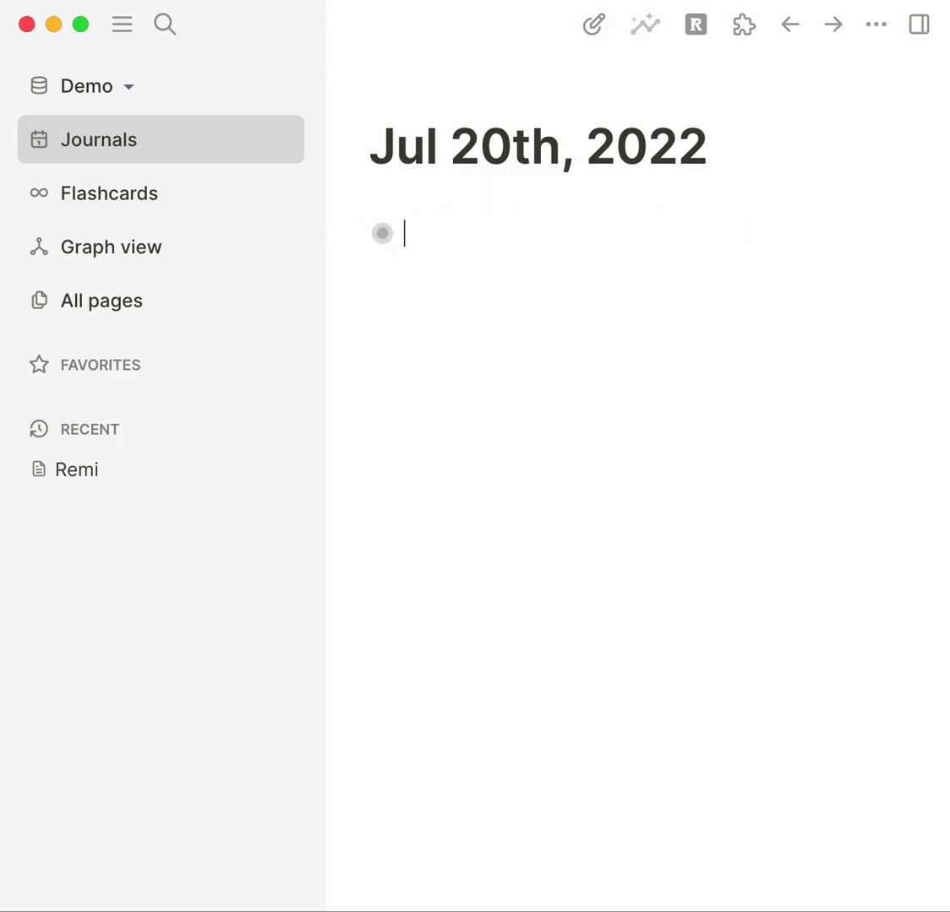
Add a [[rat]] block with an indented child block '[[Remi]] #favorite'
text([[rat)
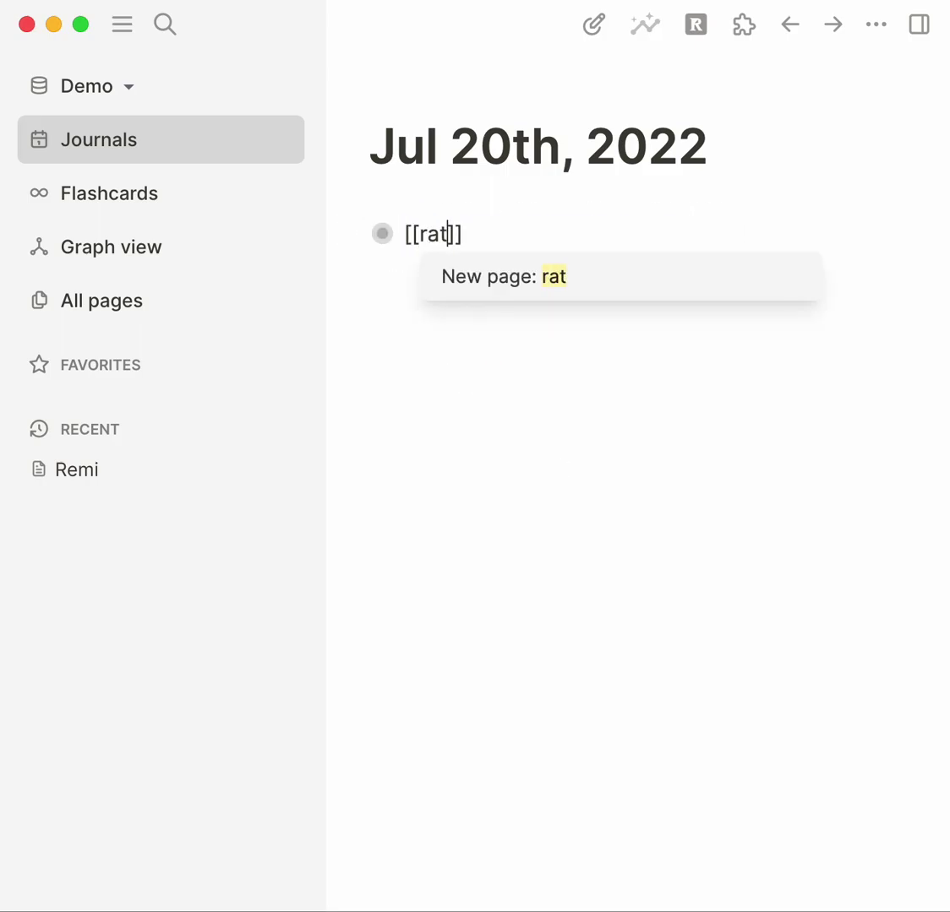
key(Return)
key(Return)
key(Tab)
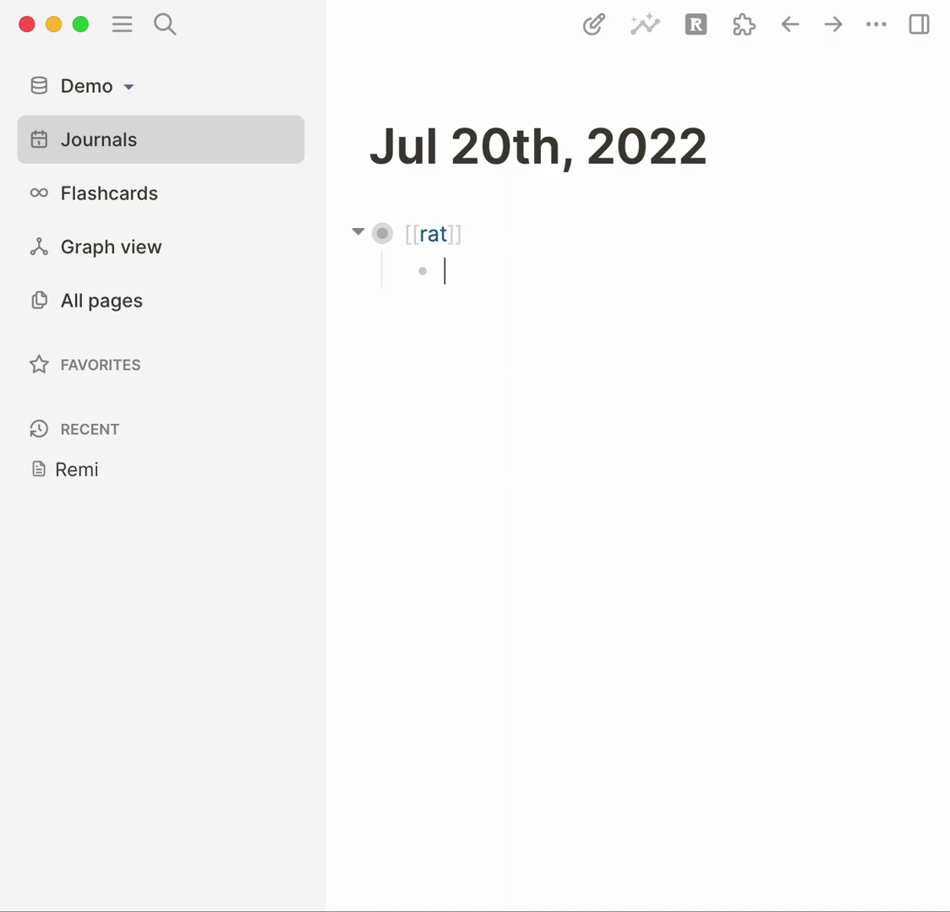
text([[Remi)
key(Return)
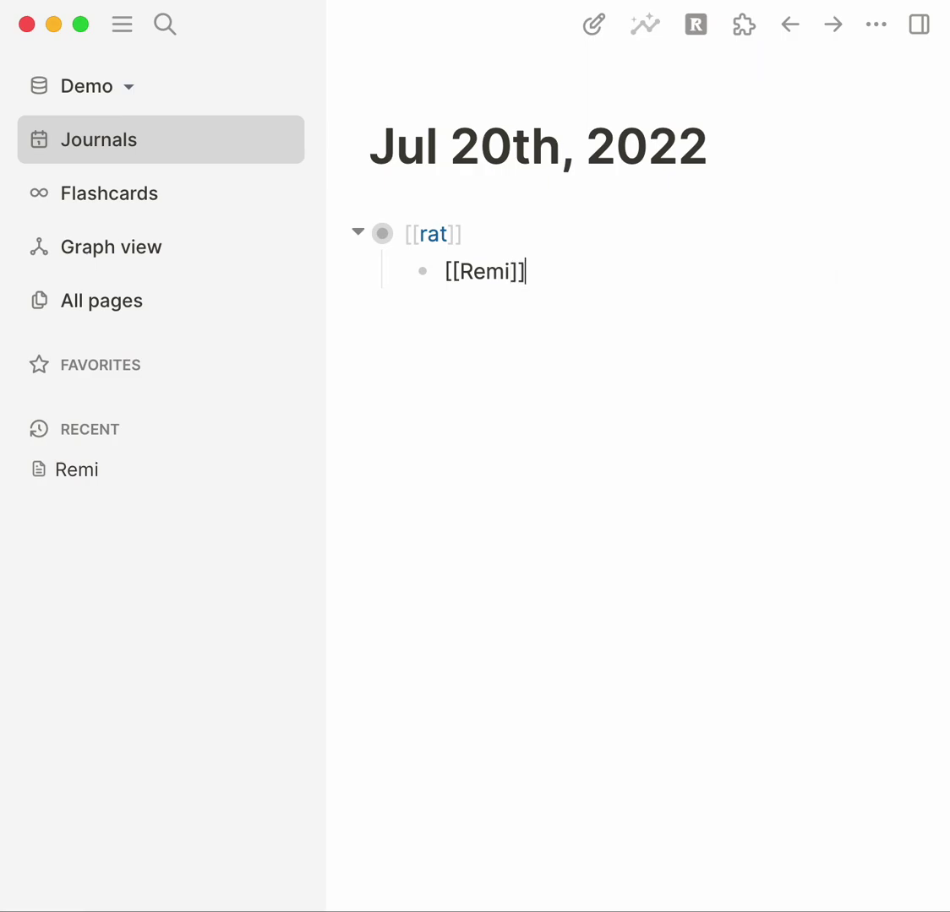
text(#fa)
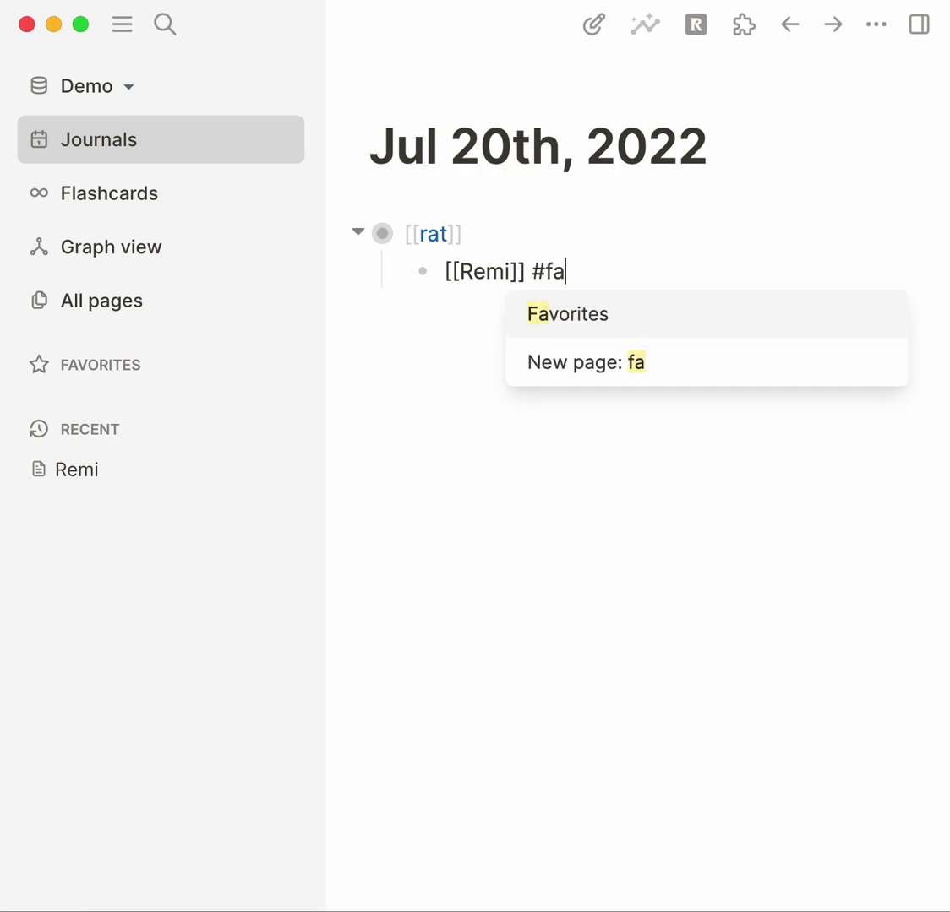
text(vorite)
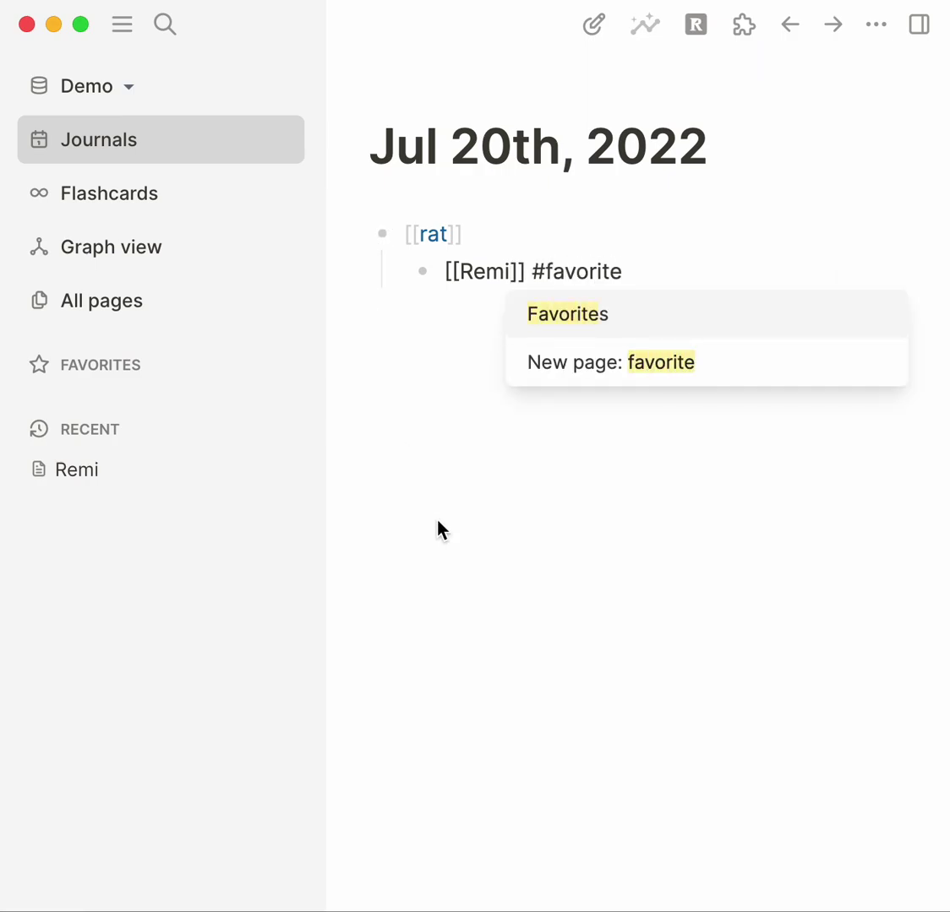
click(439, 529)
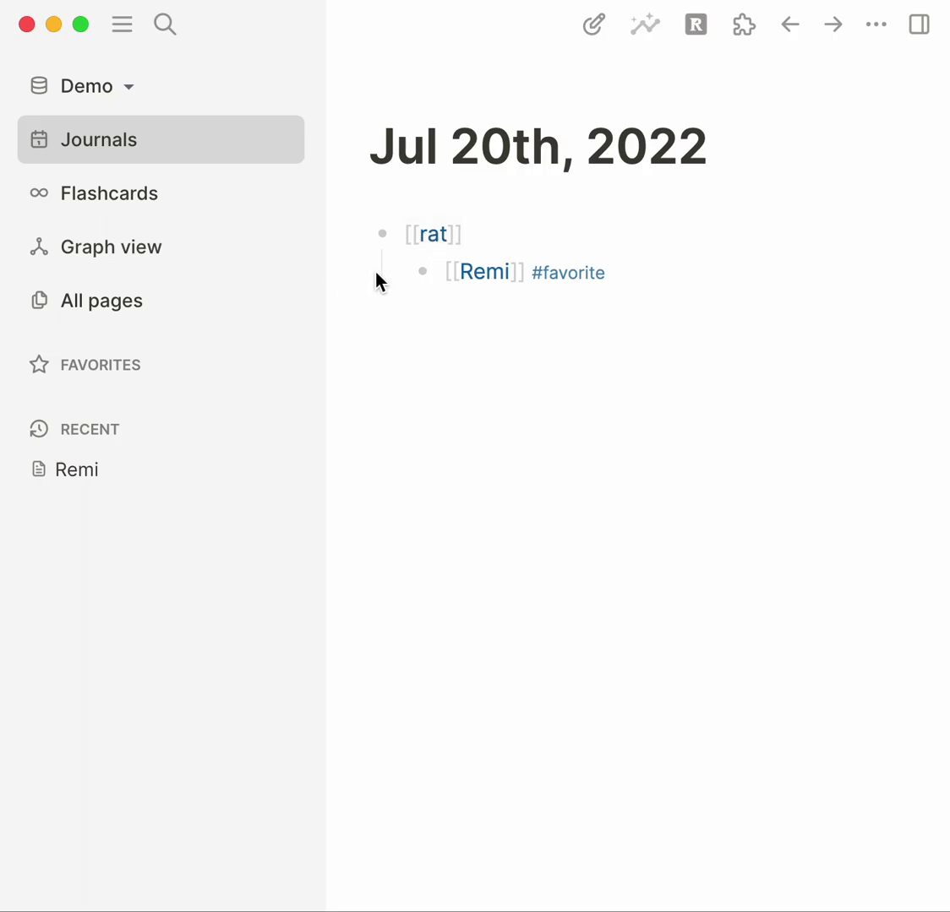
click(177, 256)
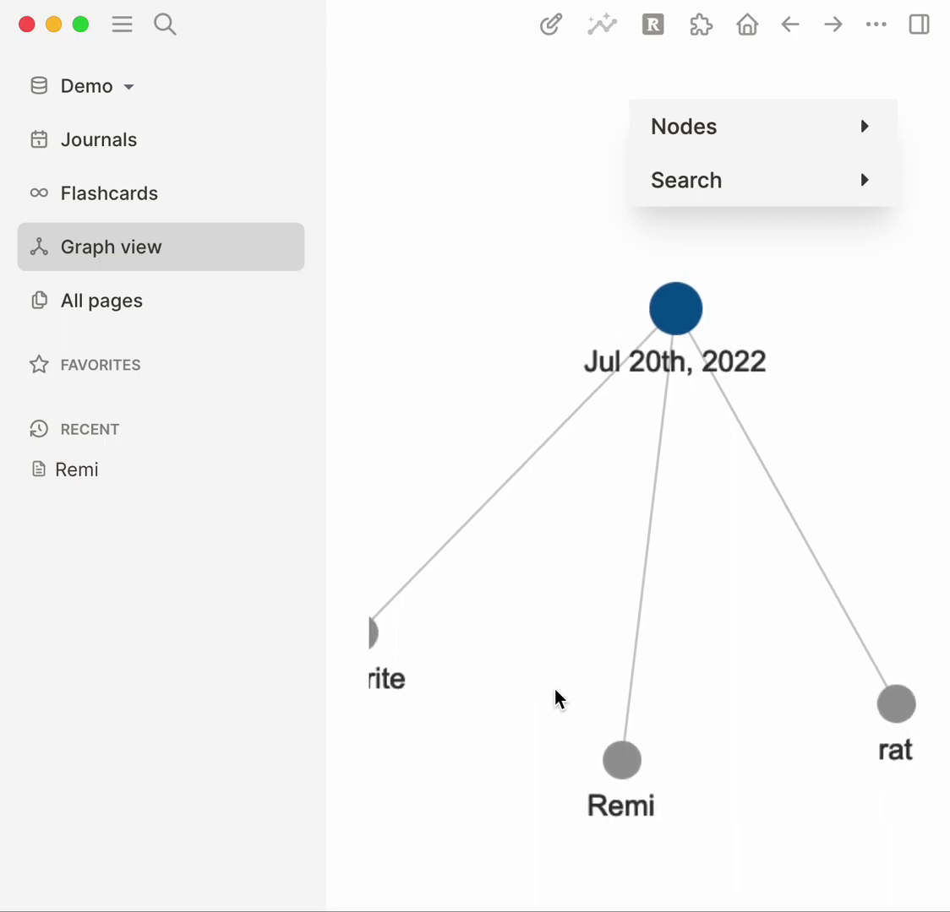
drag(626, 680, 537, 482)
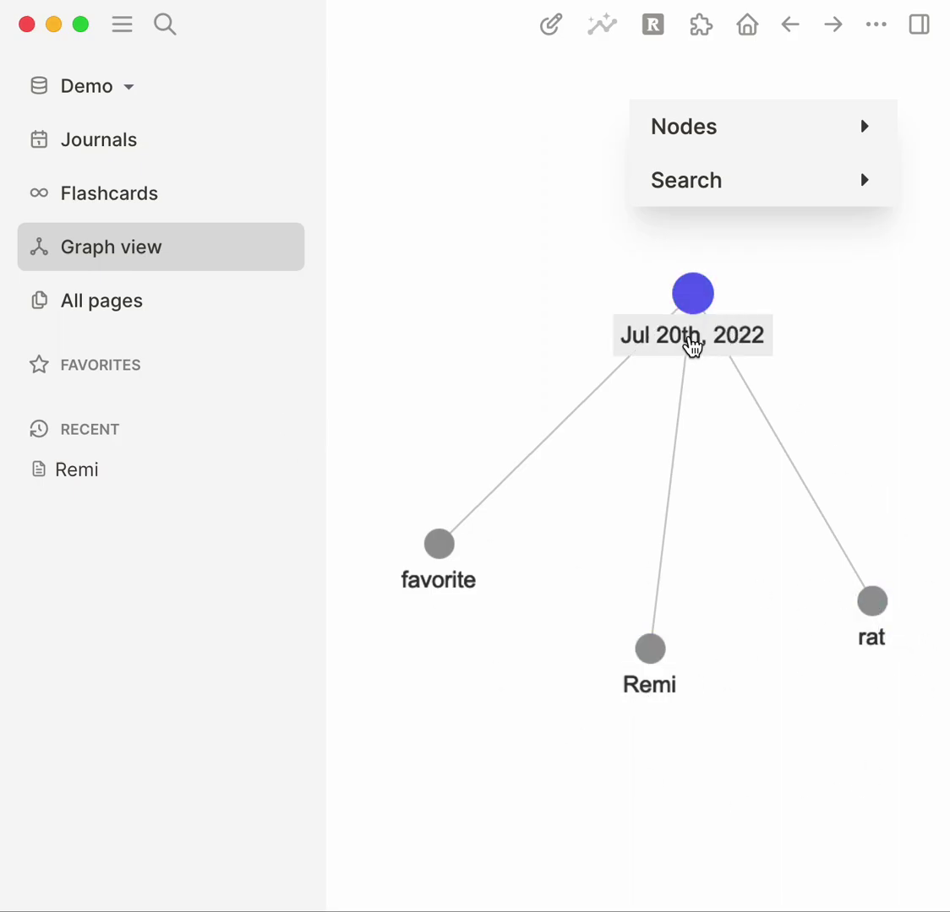
click(691, 345)
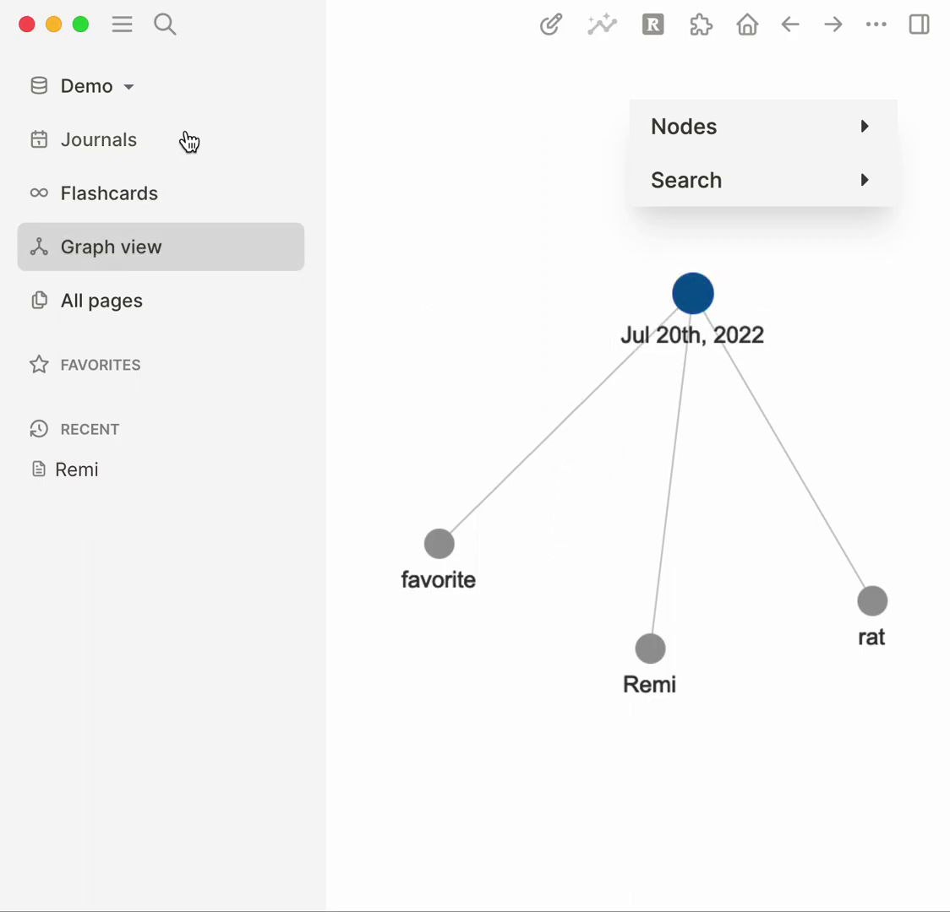
click(186, 152)
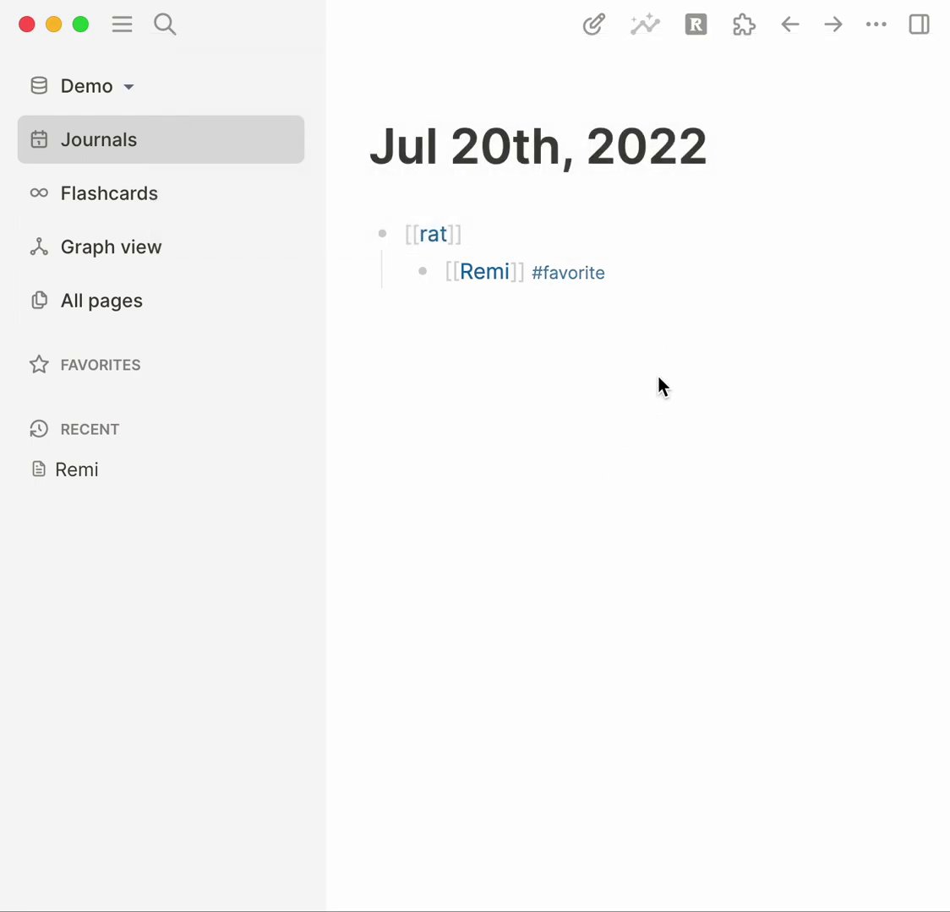
Show the page graph window and zoom in on rat linked to Remi, favorite and Jul 20th, 2022
click(651, 31)
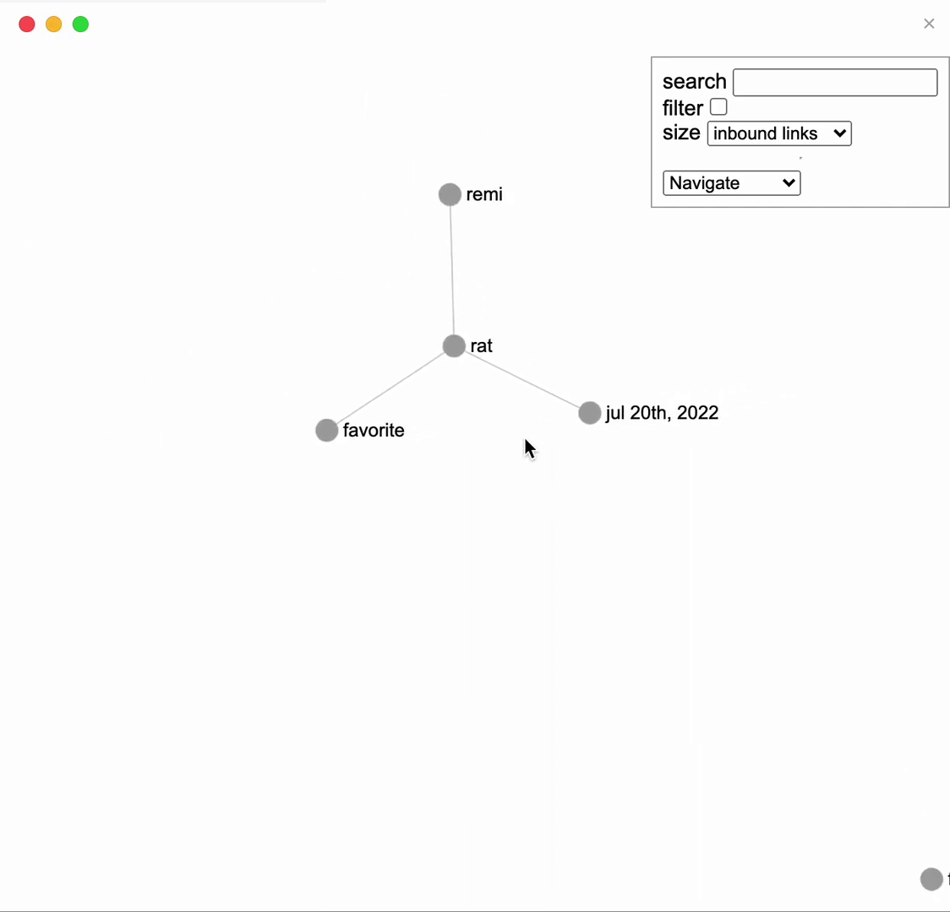
scroll(525, 448, up, 3)
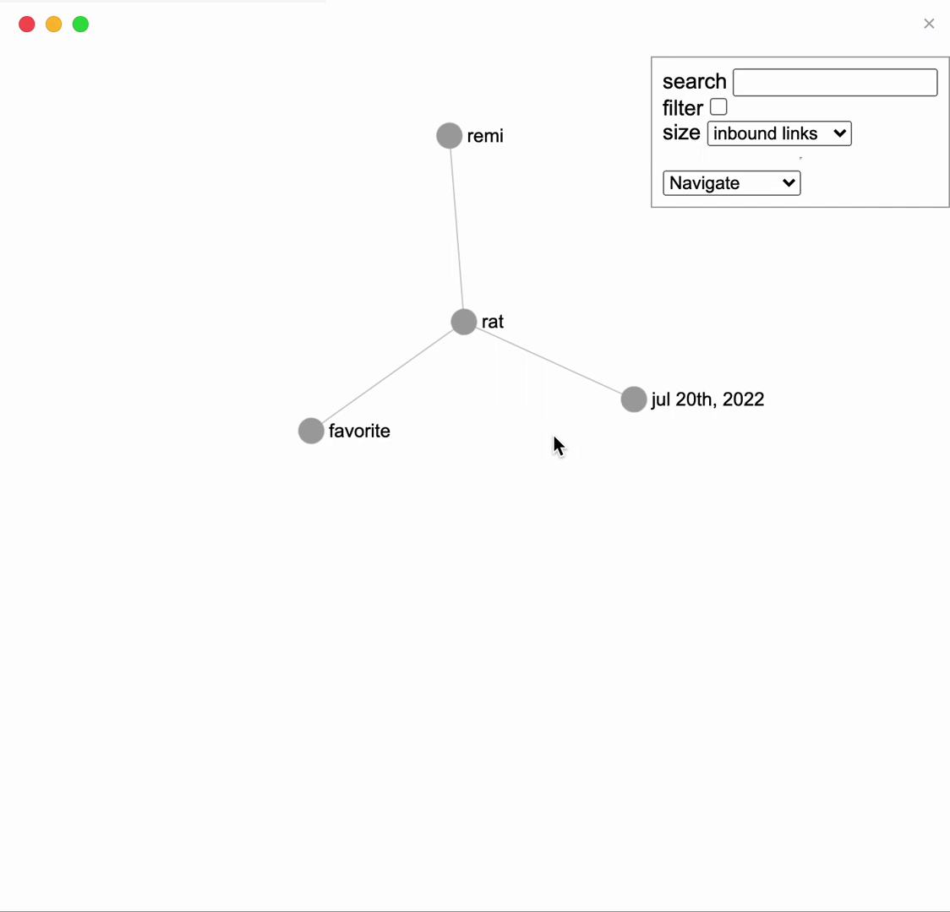
Close the graph window, then select and delete both the rat and Remi #favorite blocks
key(Escape)
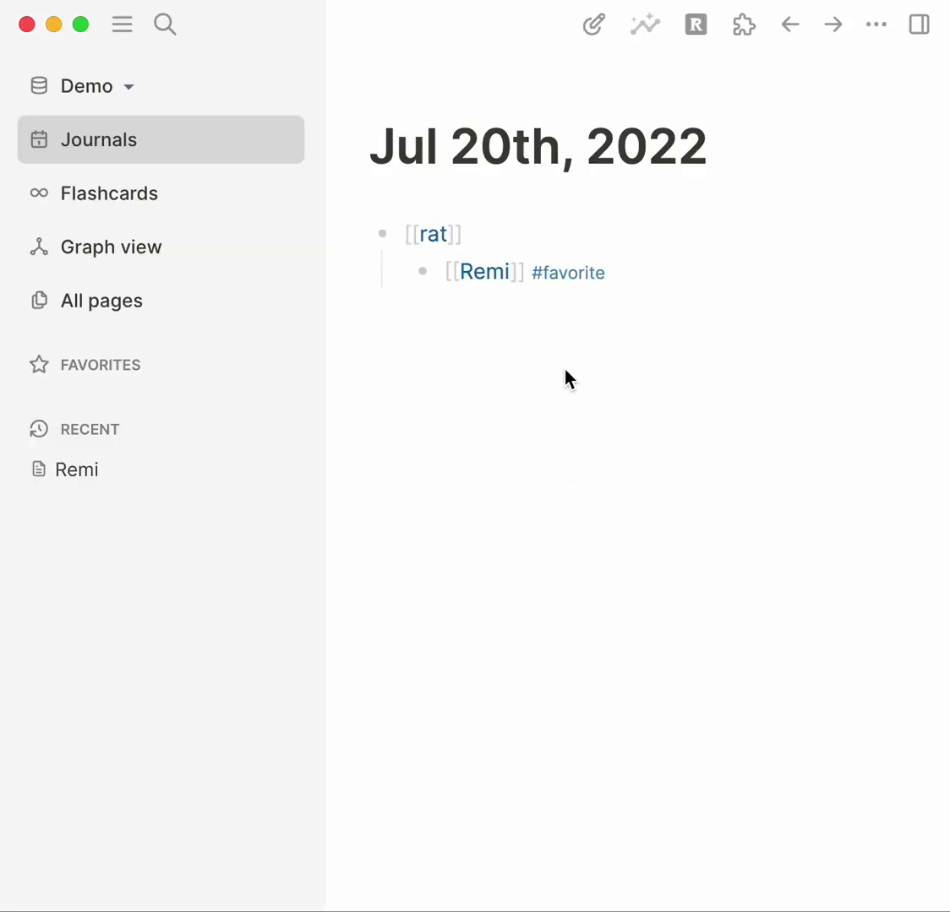
click(640, 278)
click(521, 343)
click(645, 283)
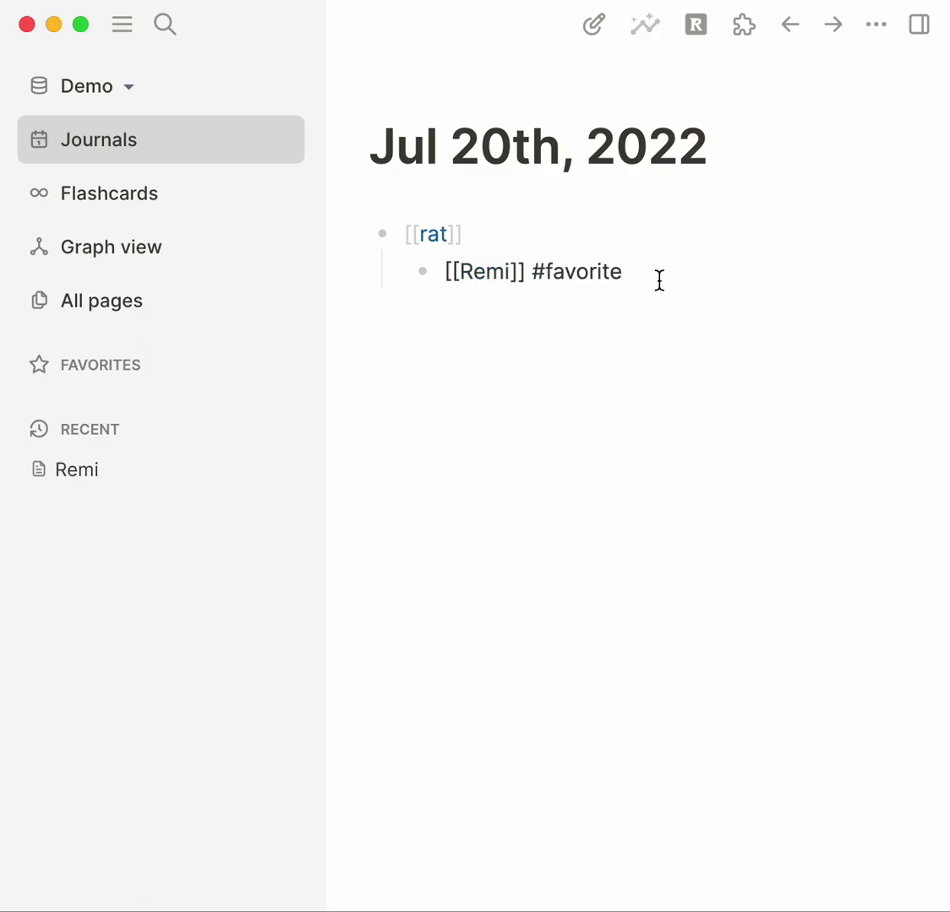
click(651, 280)
drag(649, 275, 614, 355)
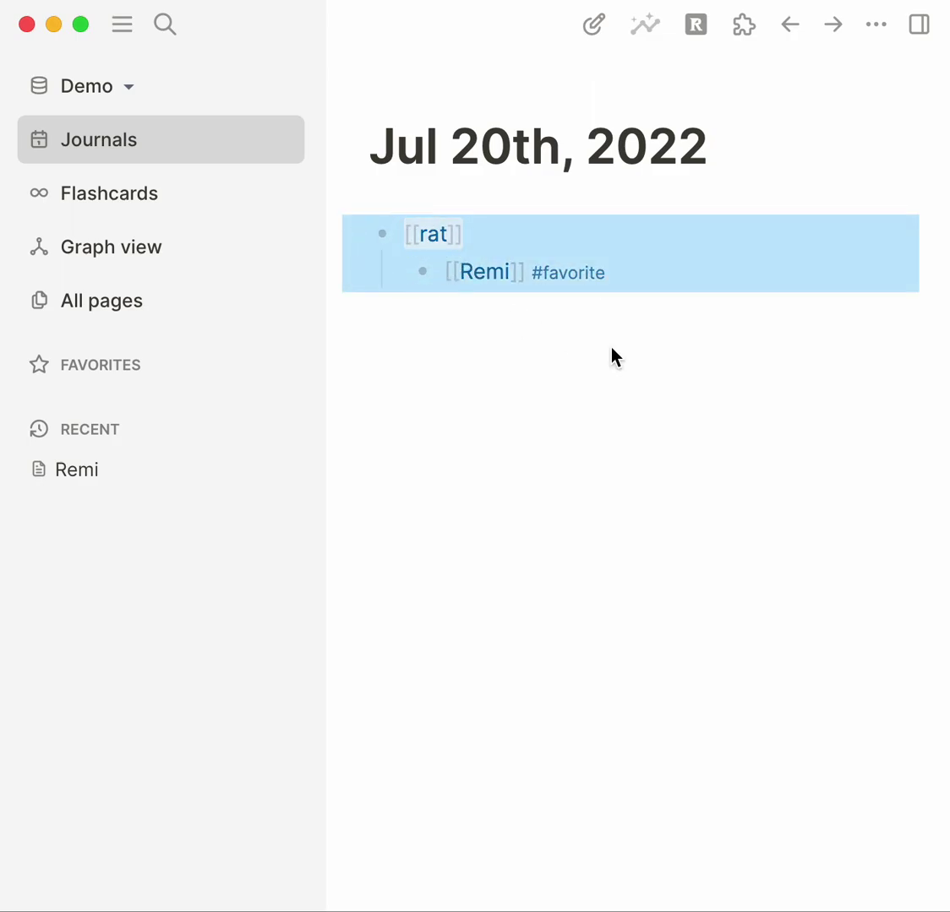
key(BackSpace)
Write a new block '[[rat/Remi]] #favorite', picking favorite from the tag suggestions
click(482, 233)
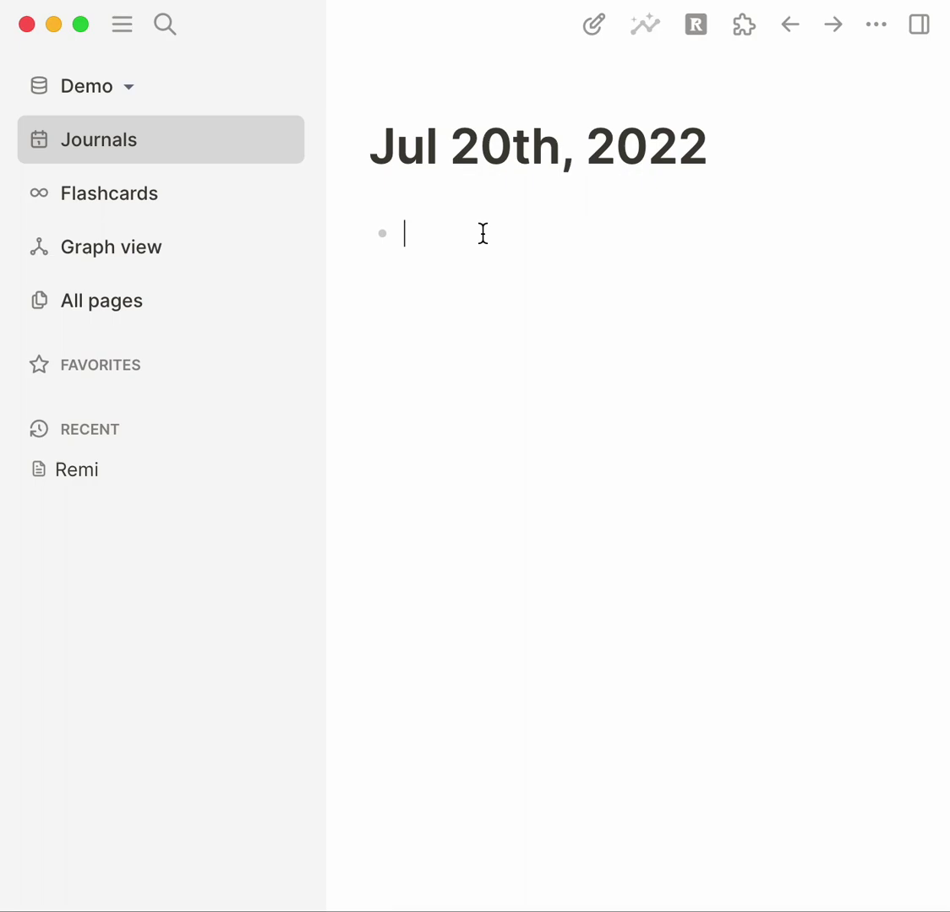
text([[)
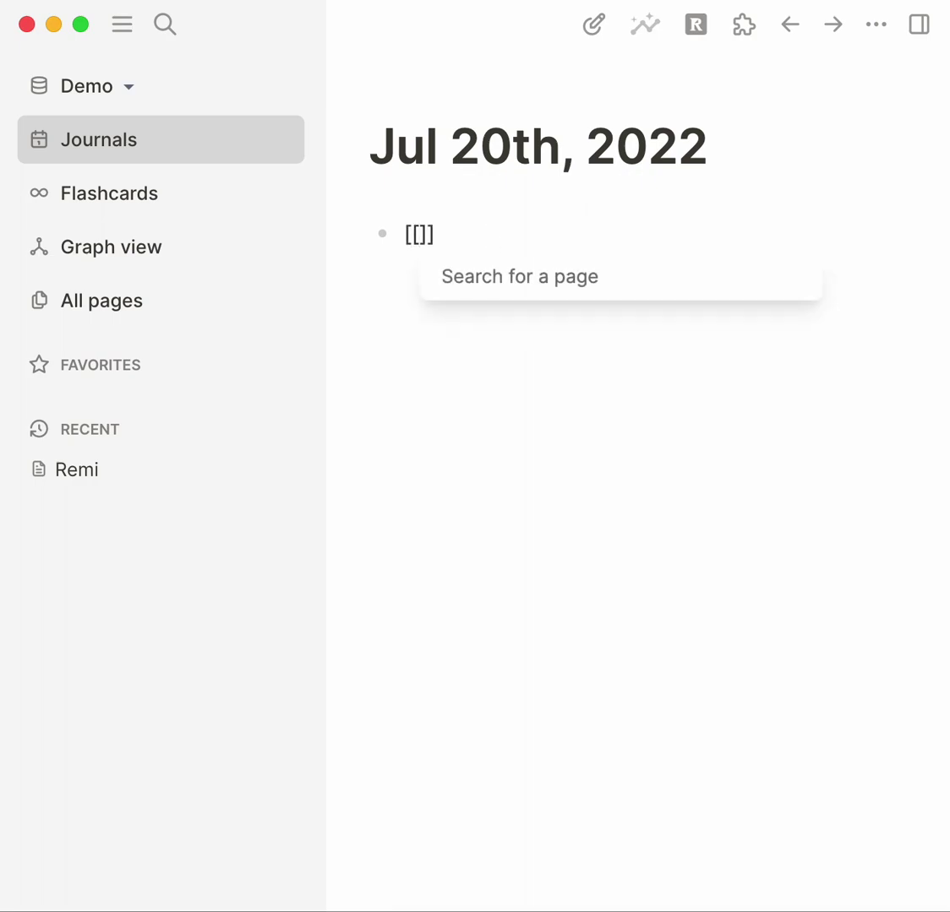
text(rat/Remi)
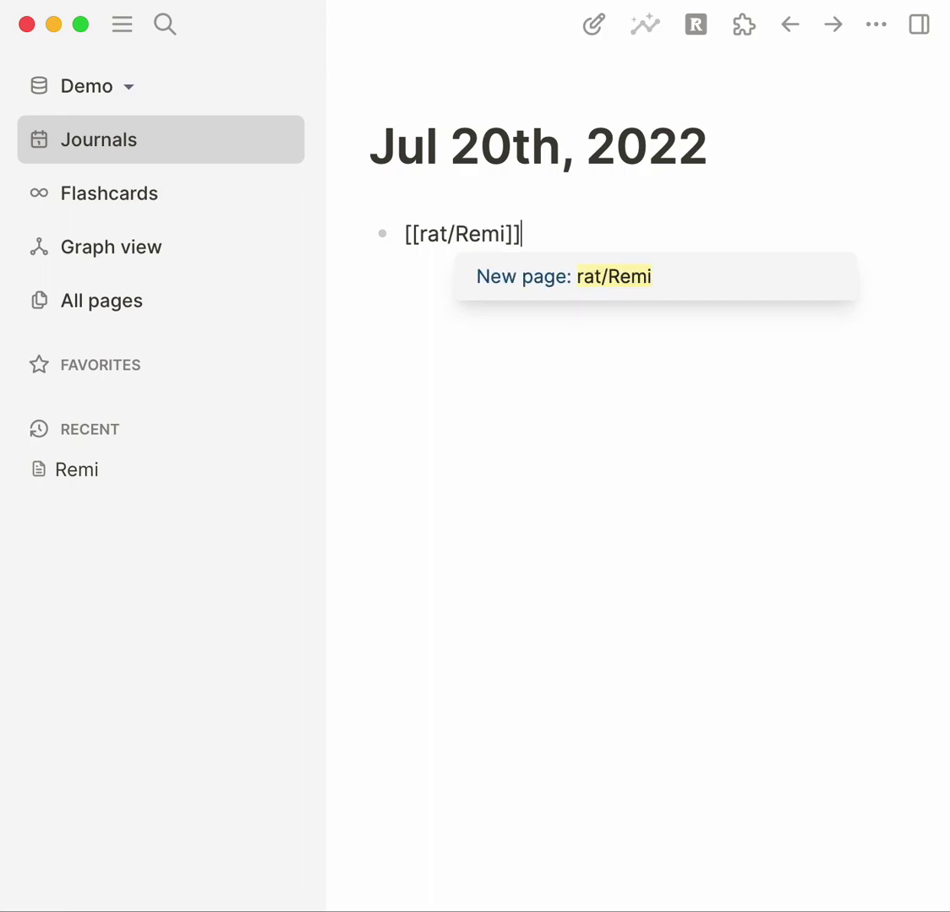
key(Return)
text(#favo)
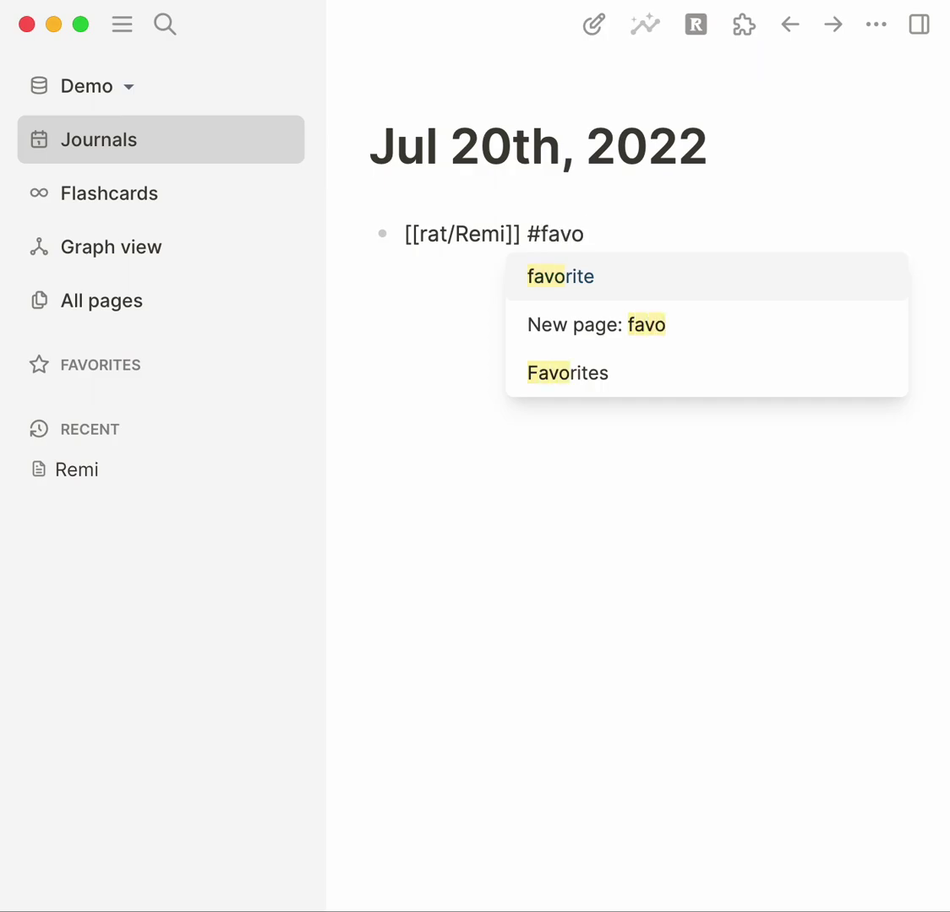
key(Return)
click(558, 370)
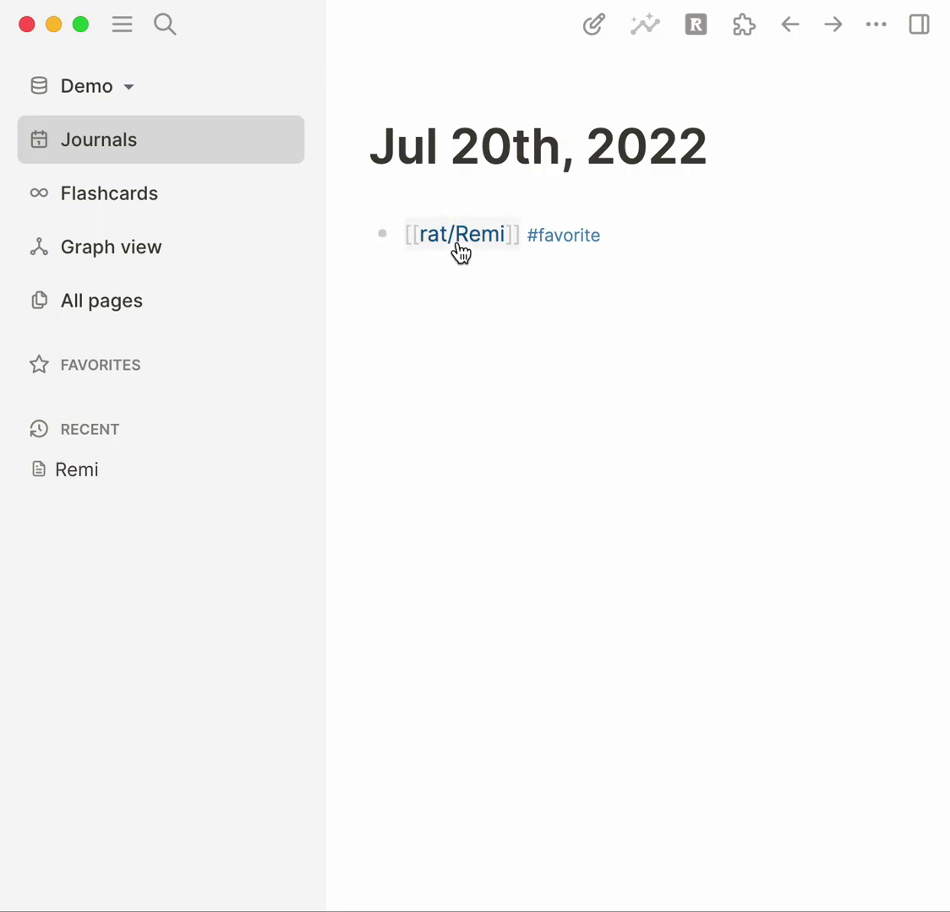
mouse_move(467, 250)
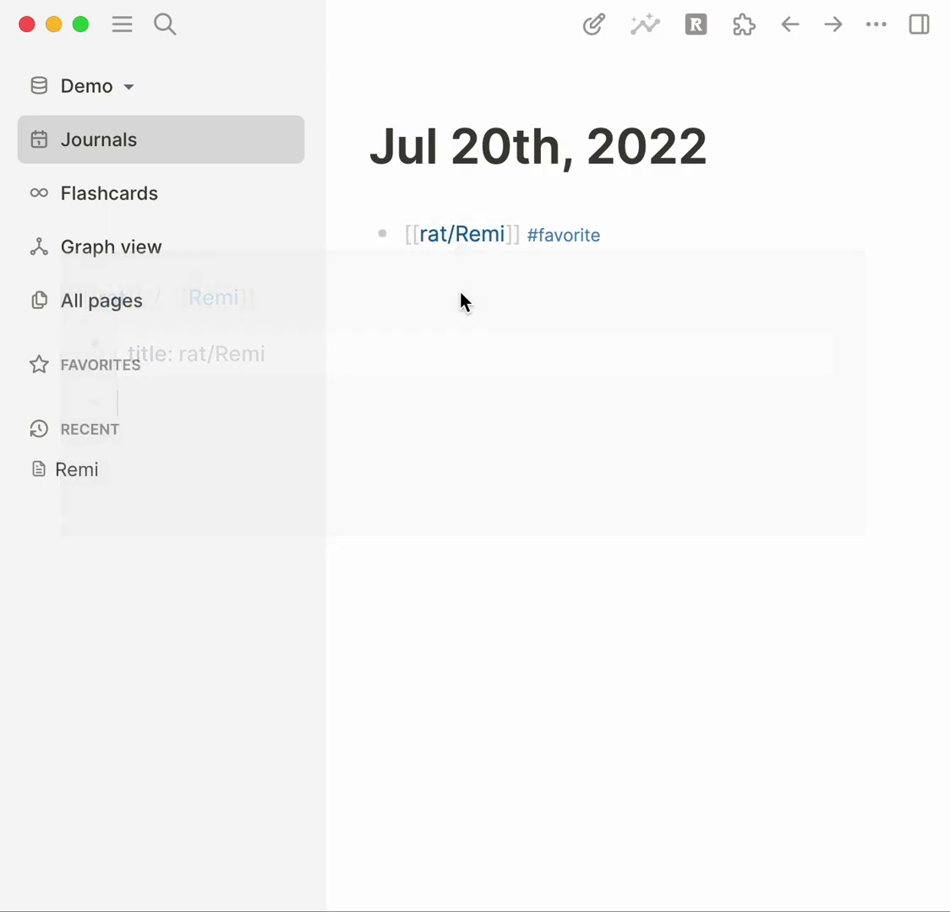
click(480, 240)
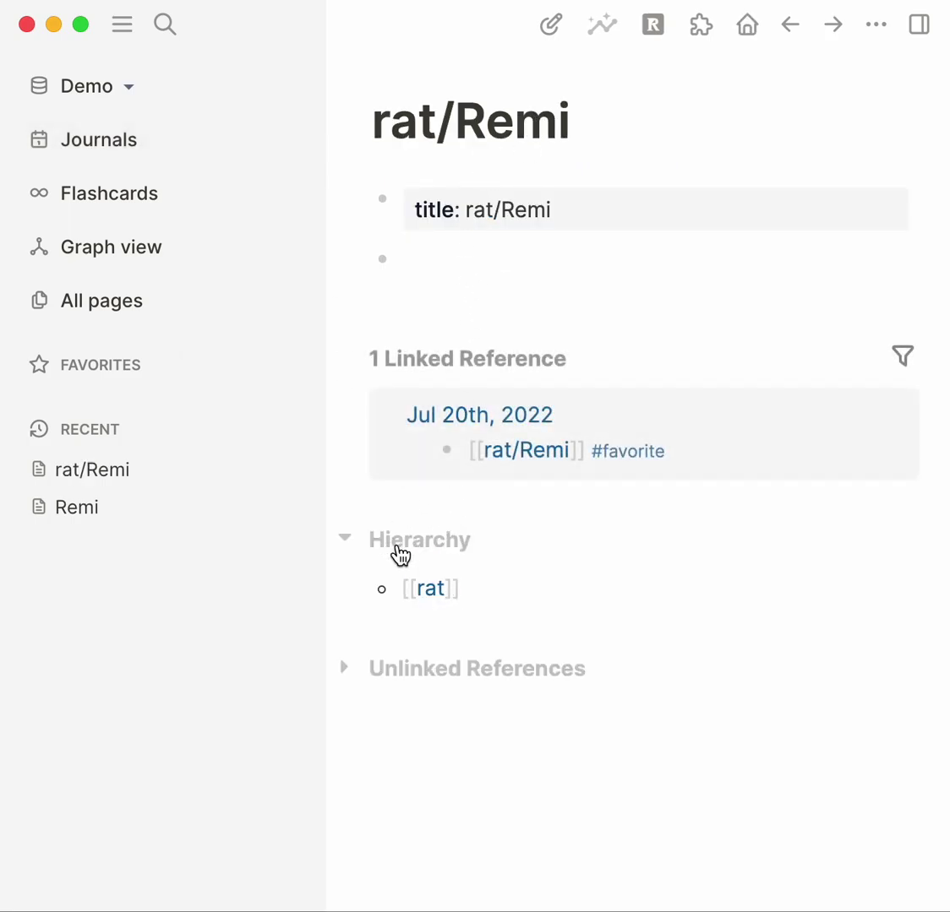
click(433, 595)
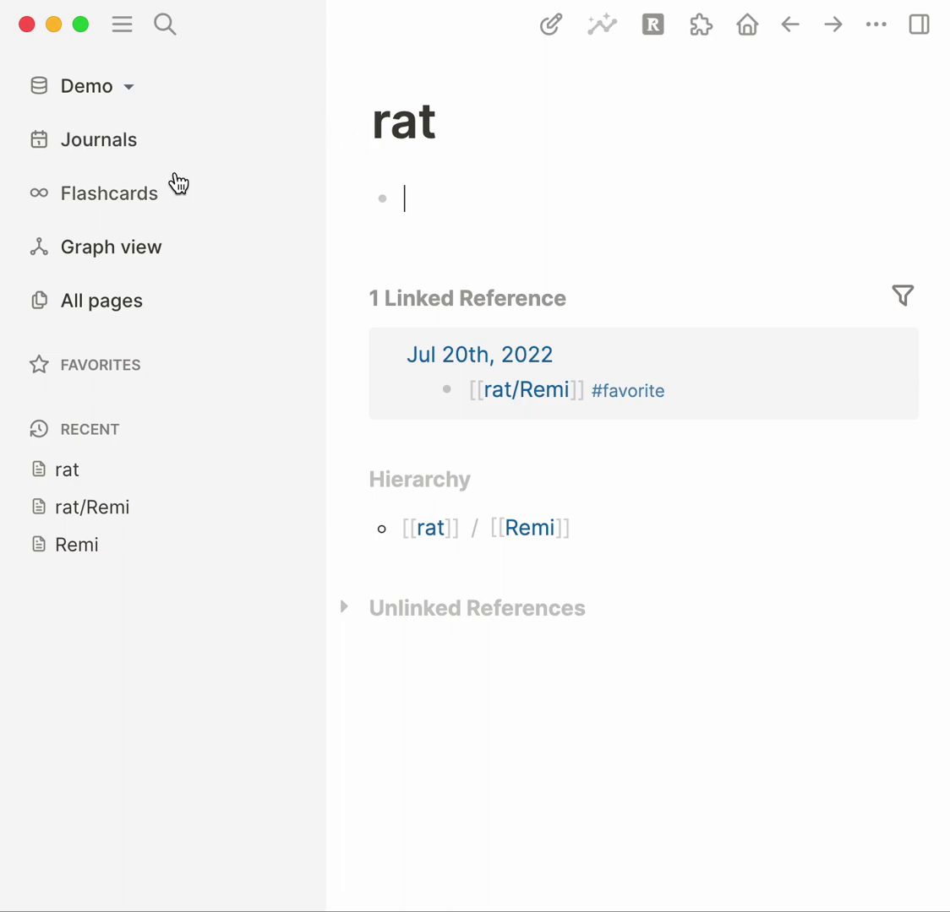
click(122, 141)
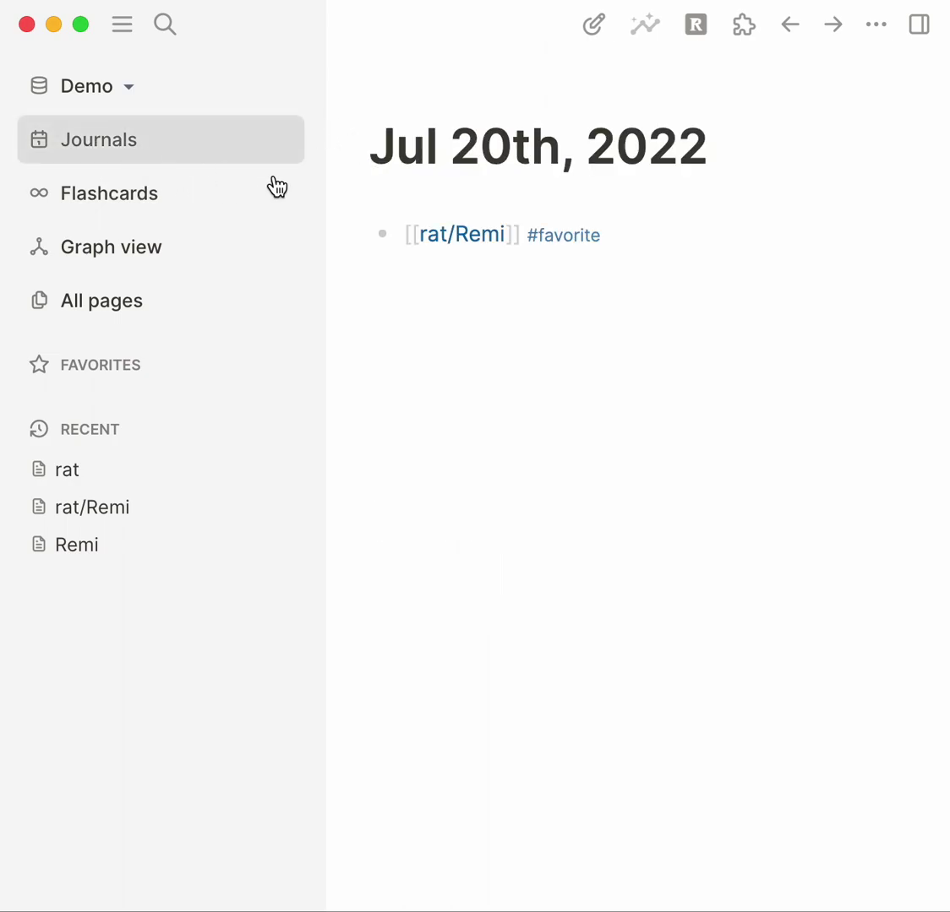
click(144, 265)
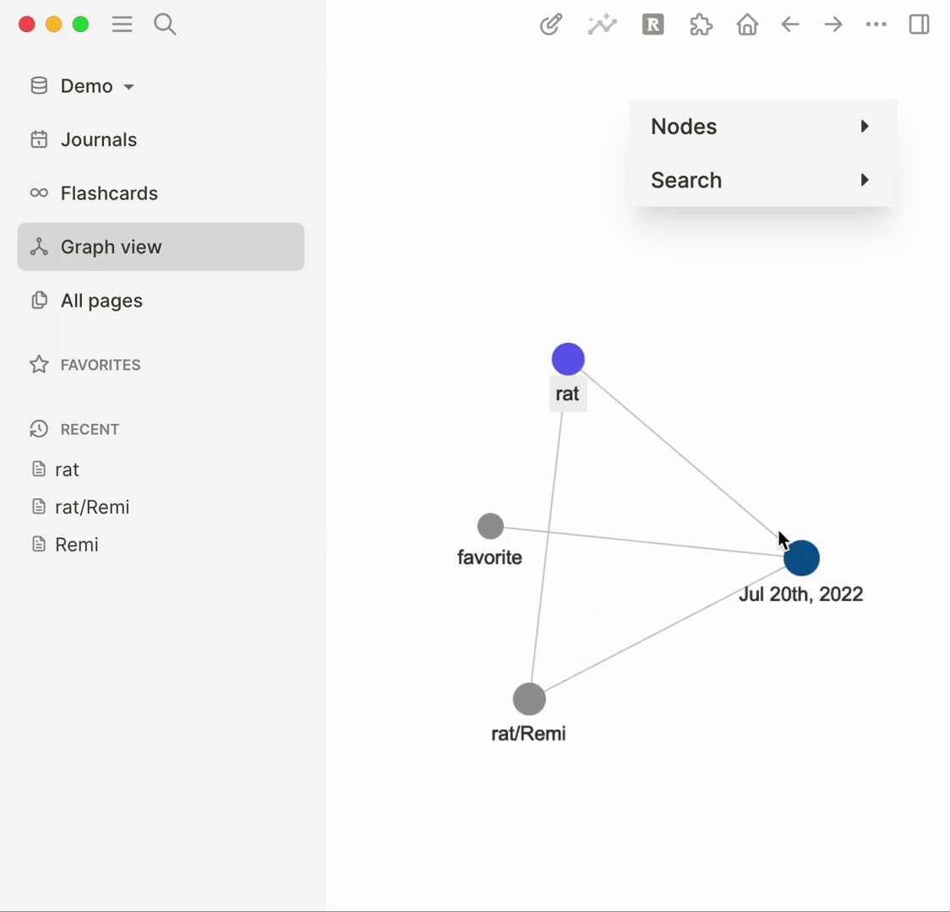
click(552, 365)
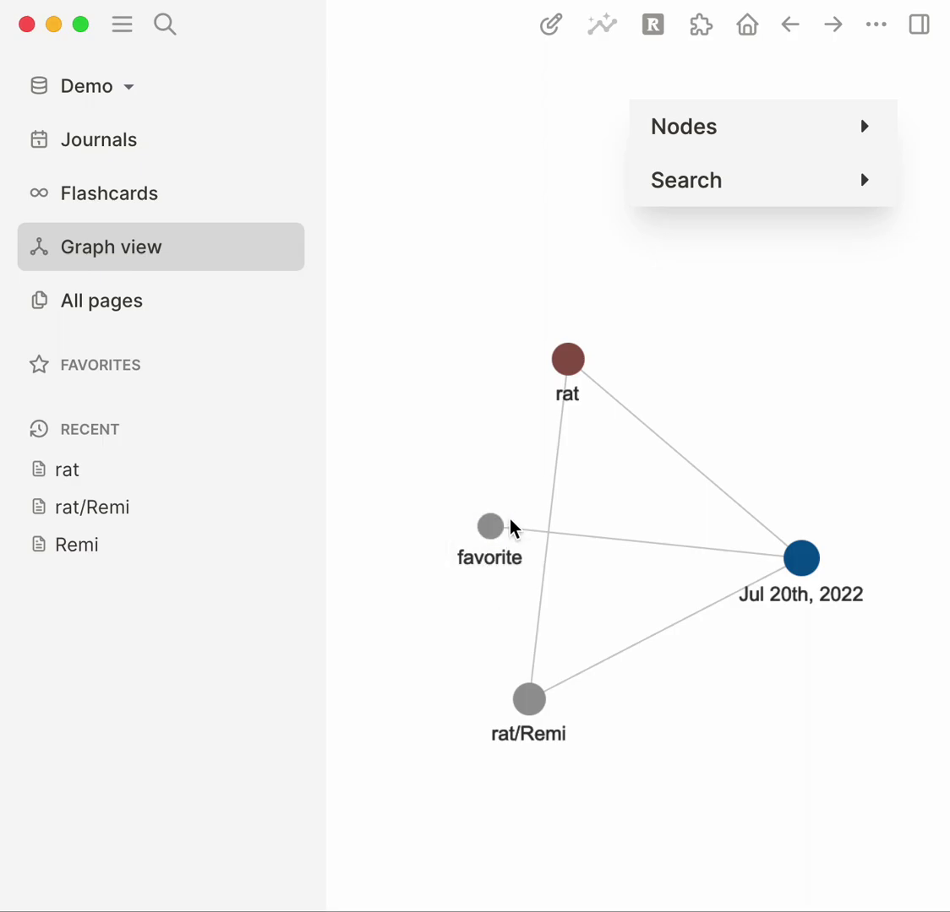
click(452, 323)
Split #favorite off into its own indented child block under [[rat/Remi]] in the Jul 20th, 2022 journal
click(140, 142)
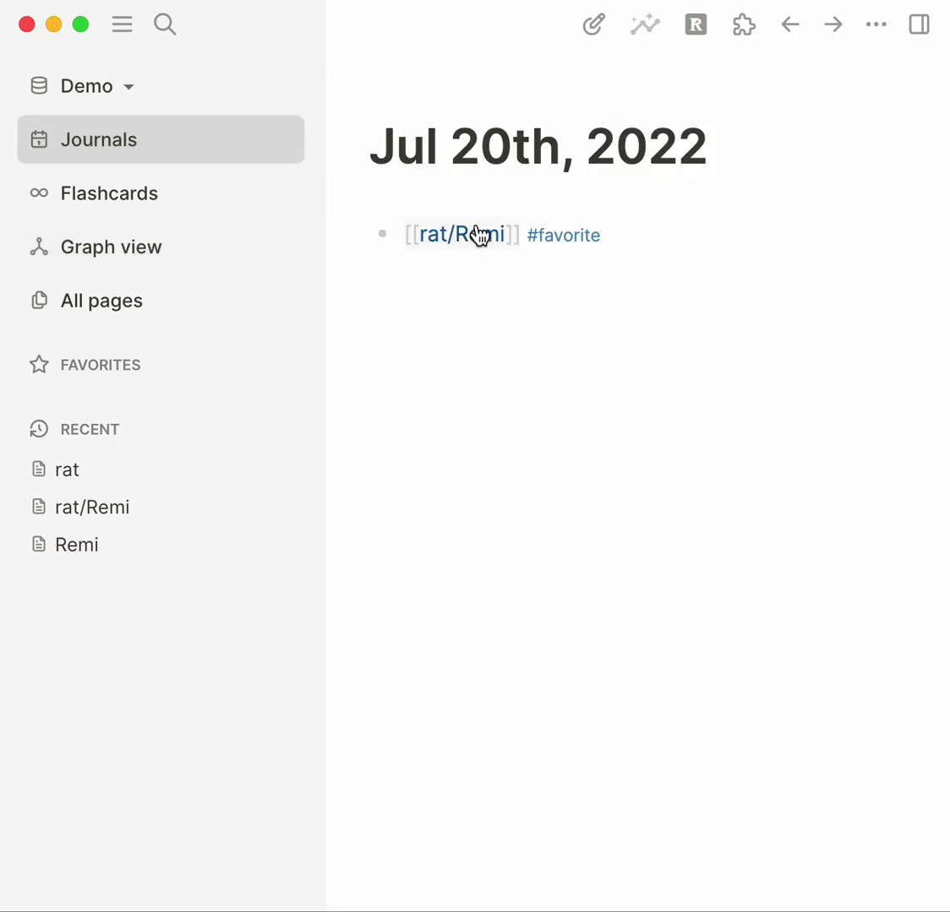
click(732, 236)
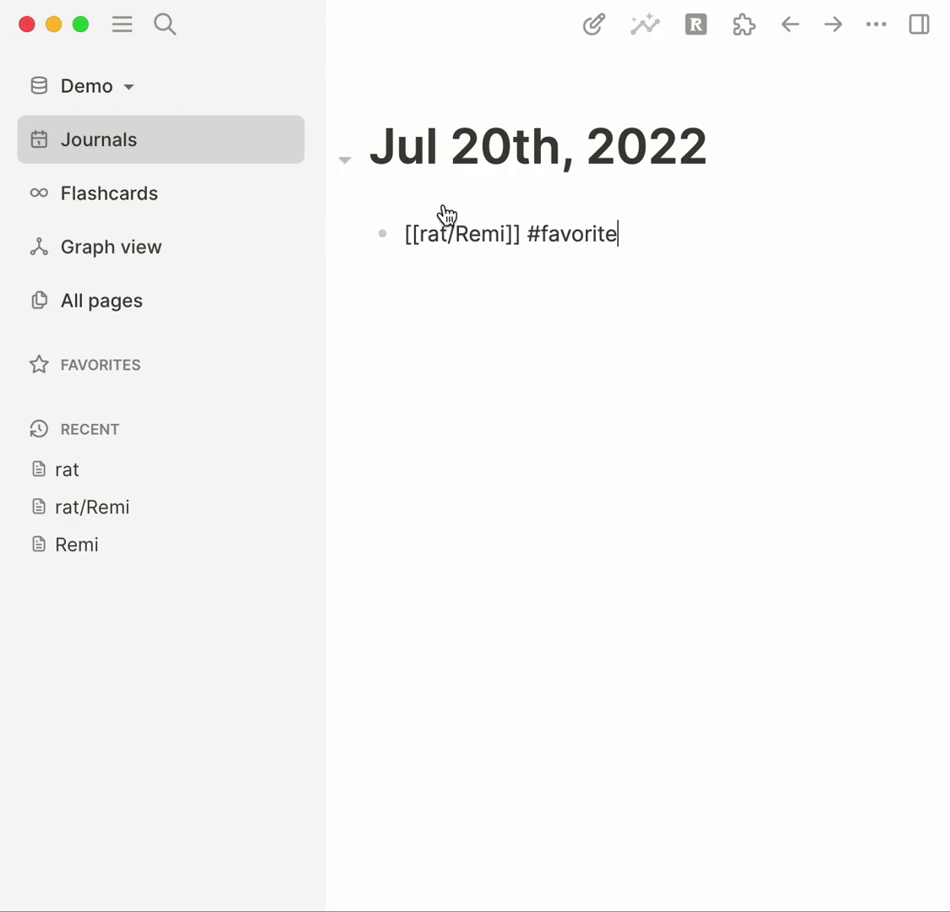
click(521, 232)
key(Delete)
key(Return)
key(Tab)
key(Escape)
Switch between the all-pages graph and the journal, then show this page's graph window
click(127, 245)
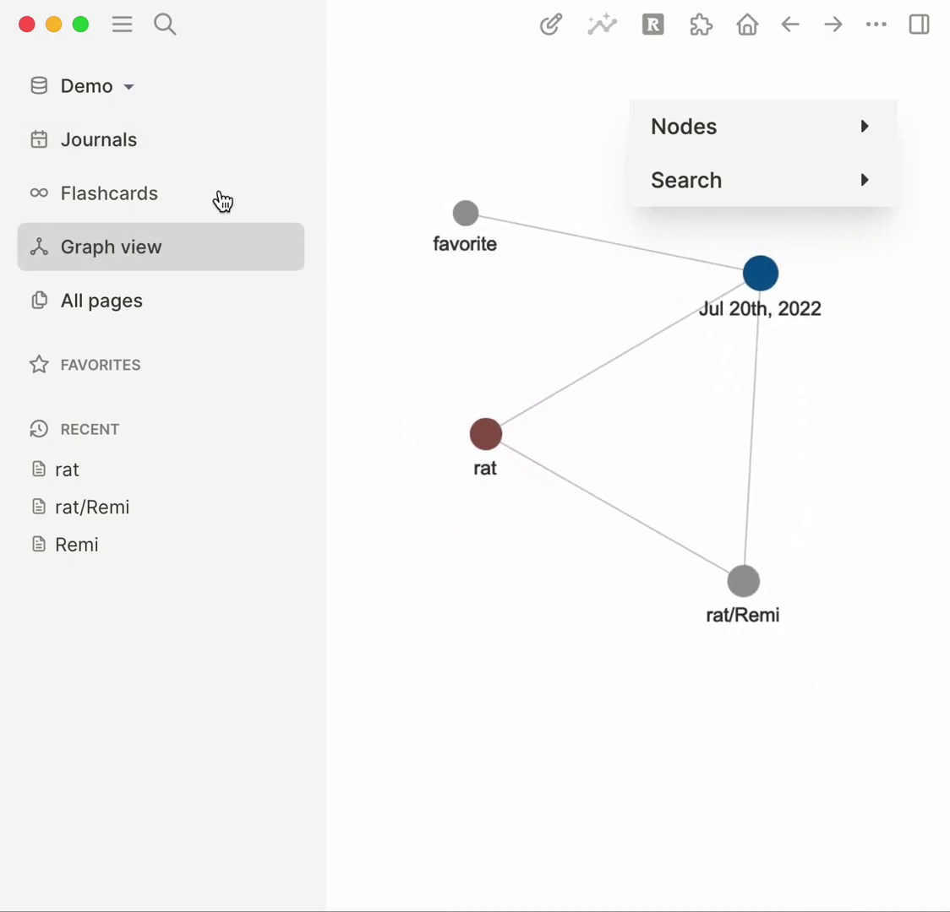
click(166, 138)
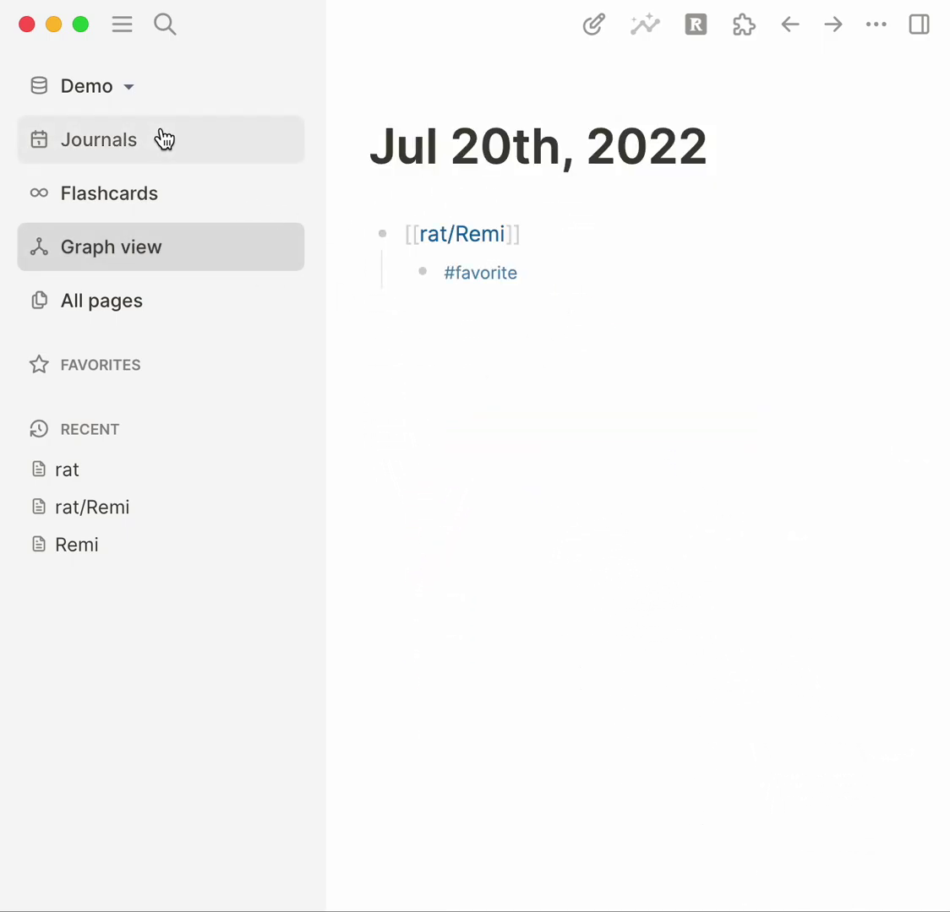
click(180, 244)
click(517, 439)
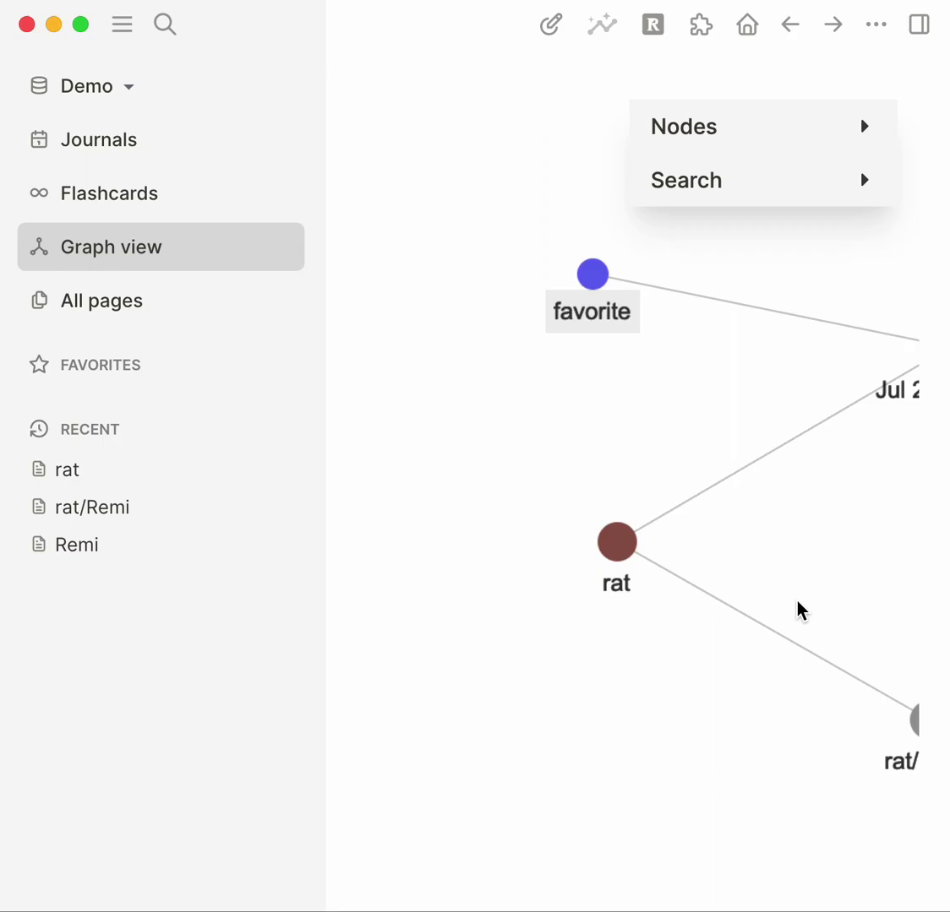
click(85, 152)
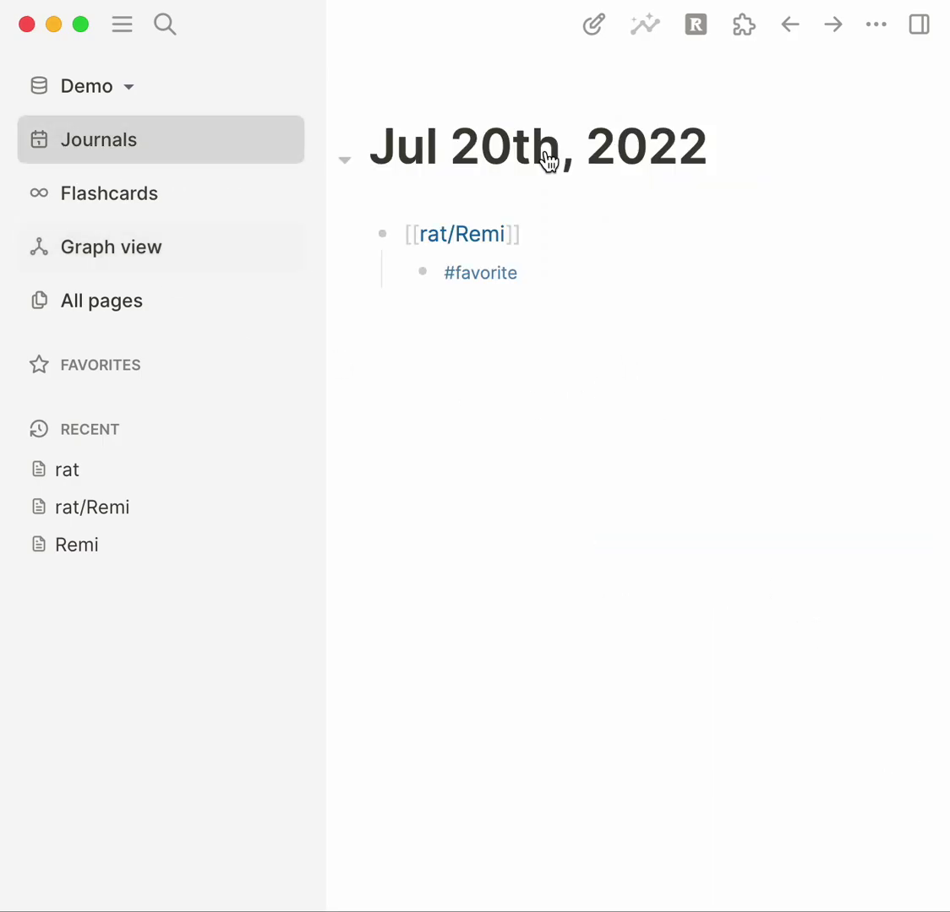
click(646, 34)
View the journal page's graph window, close it, and return to the #favorite block
click(665, 179)
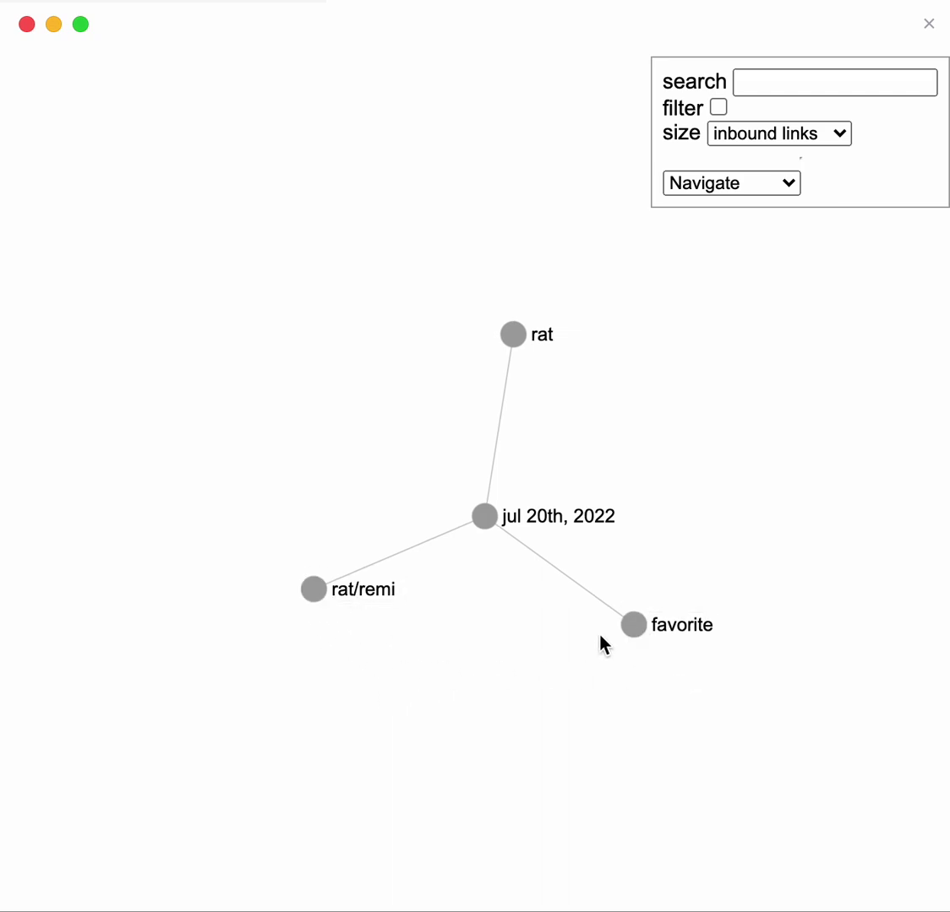
key(Escape)
click(552, 280)
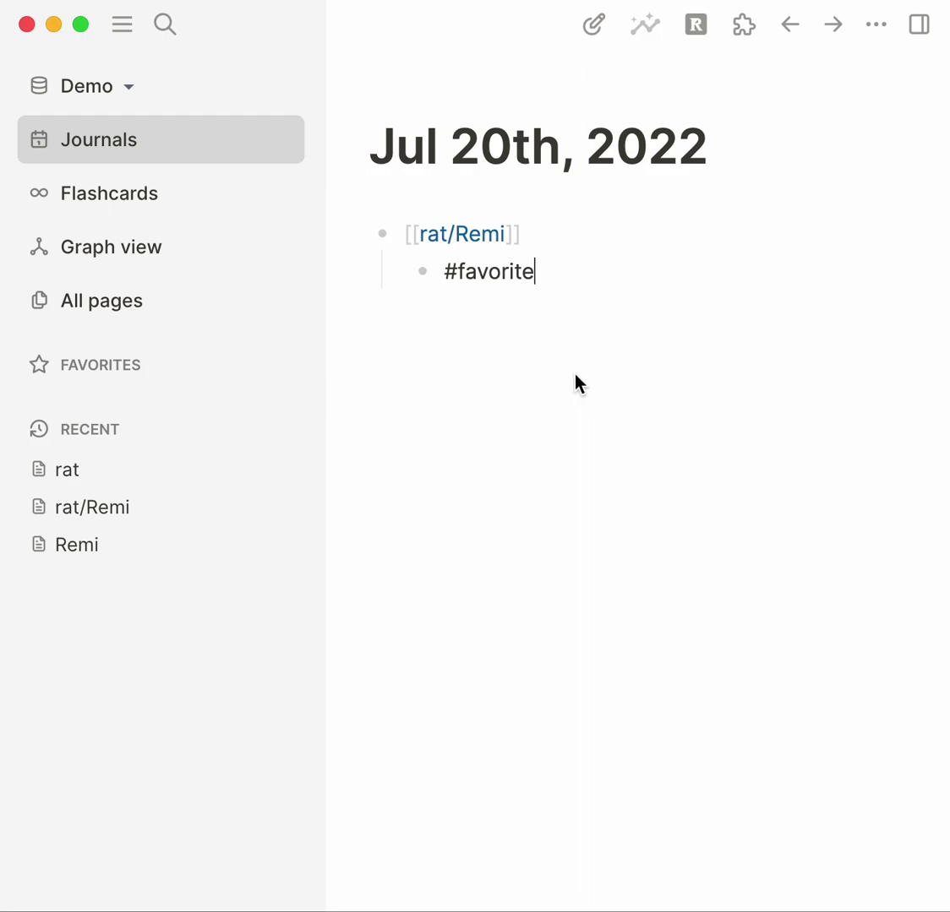
Erase the #favorite child block from under [[rat/Remi]] in the journal
click(581, 269)
drag(582, 269, 422, 238)
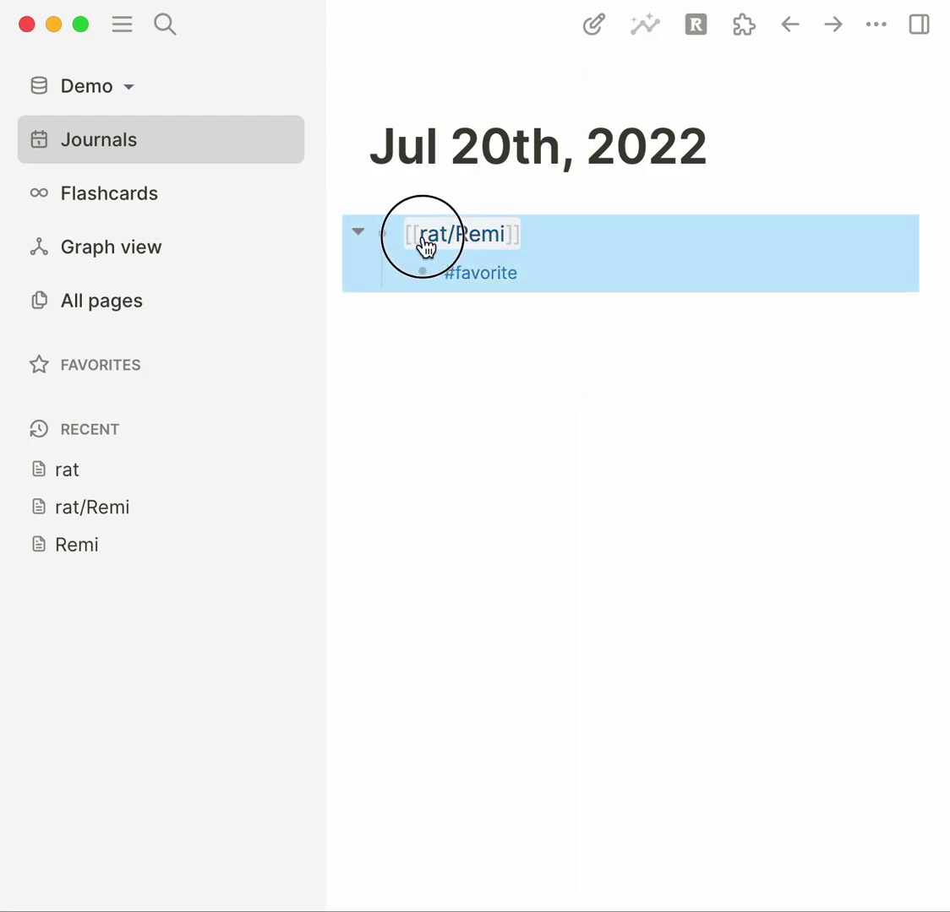
click(555, 270)
key(BackSpace)
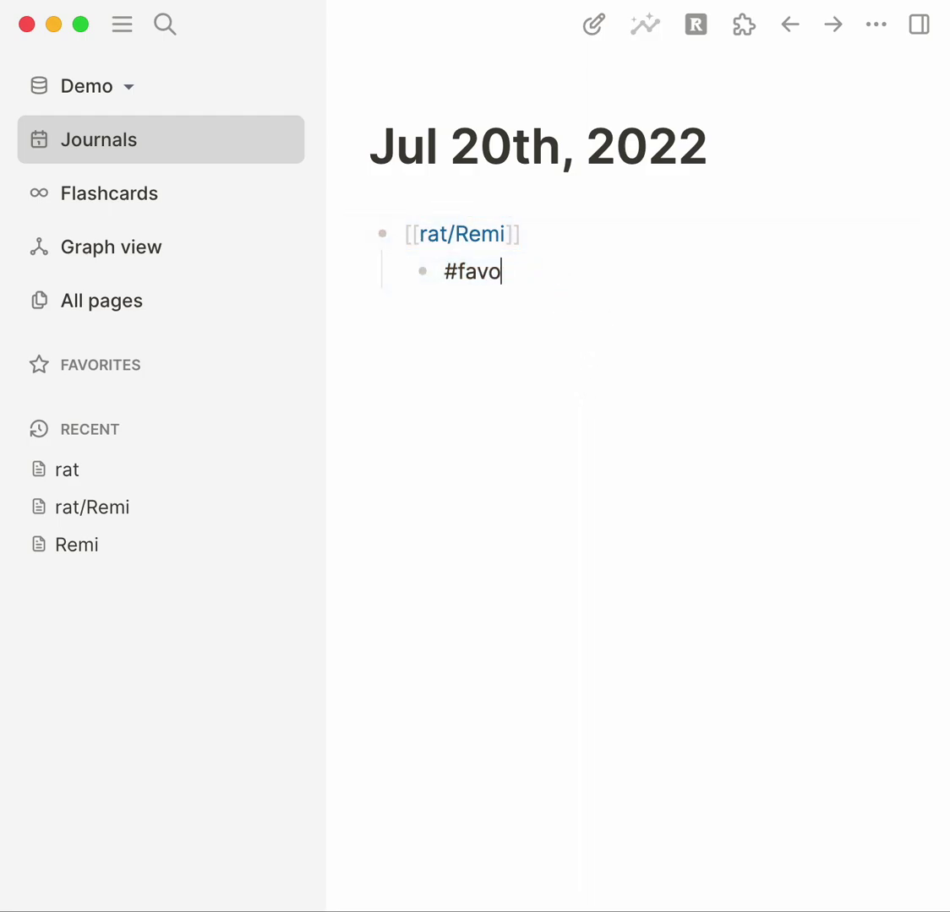
key(BackSpace)
key(Escape)
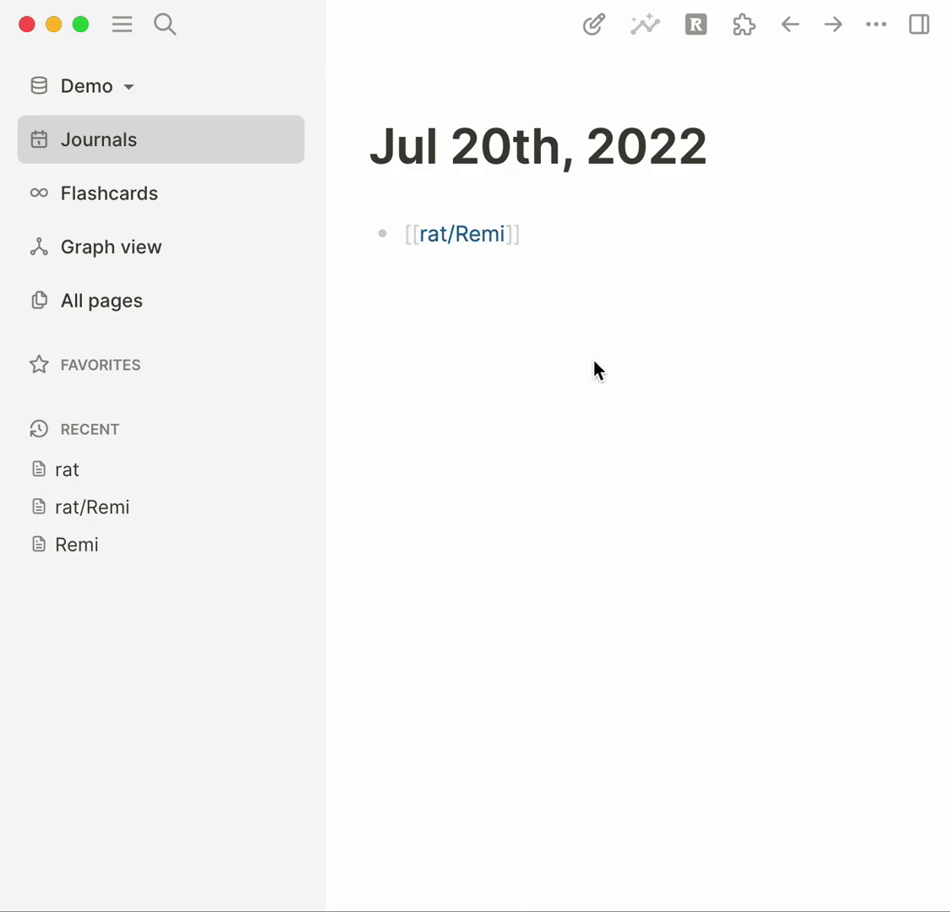
Tag the rat/Remi page itself with #favorite, then view the all-pages graph
click(486, 237)
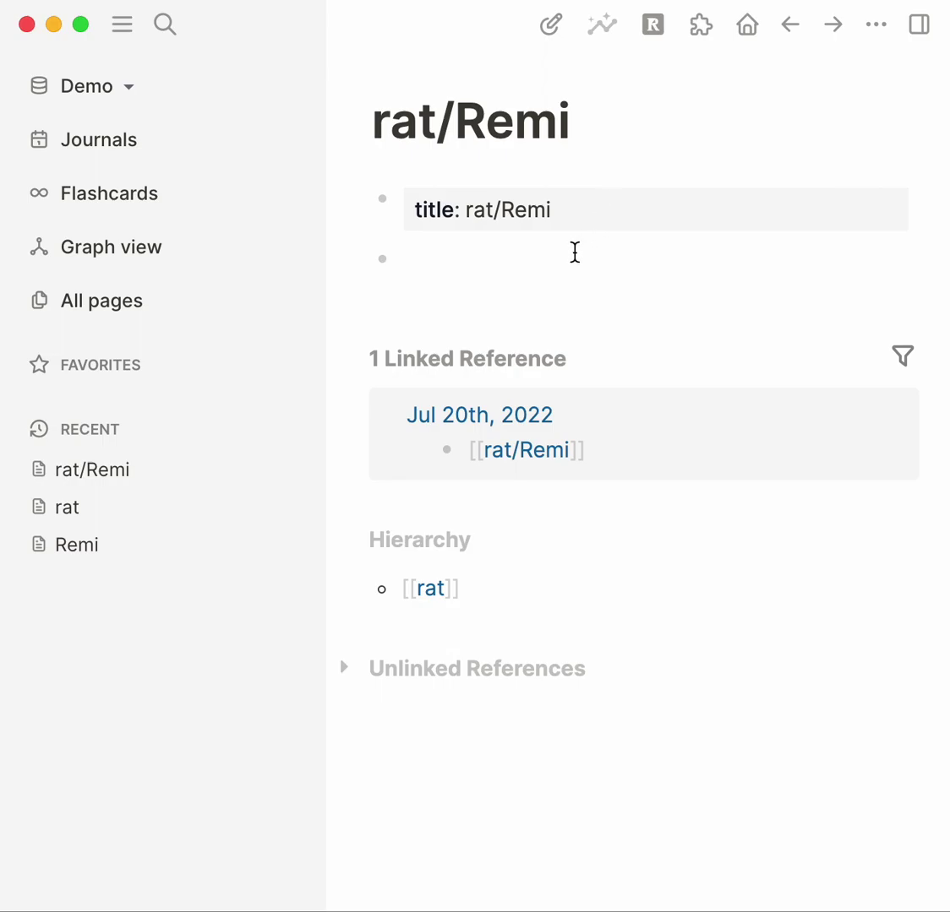
text(#fav)
key(Return)
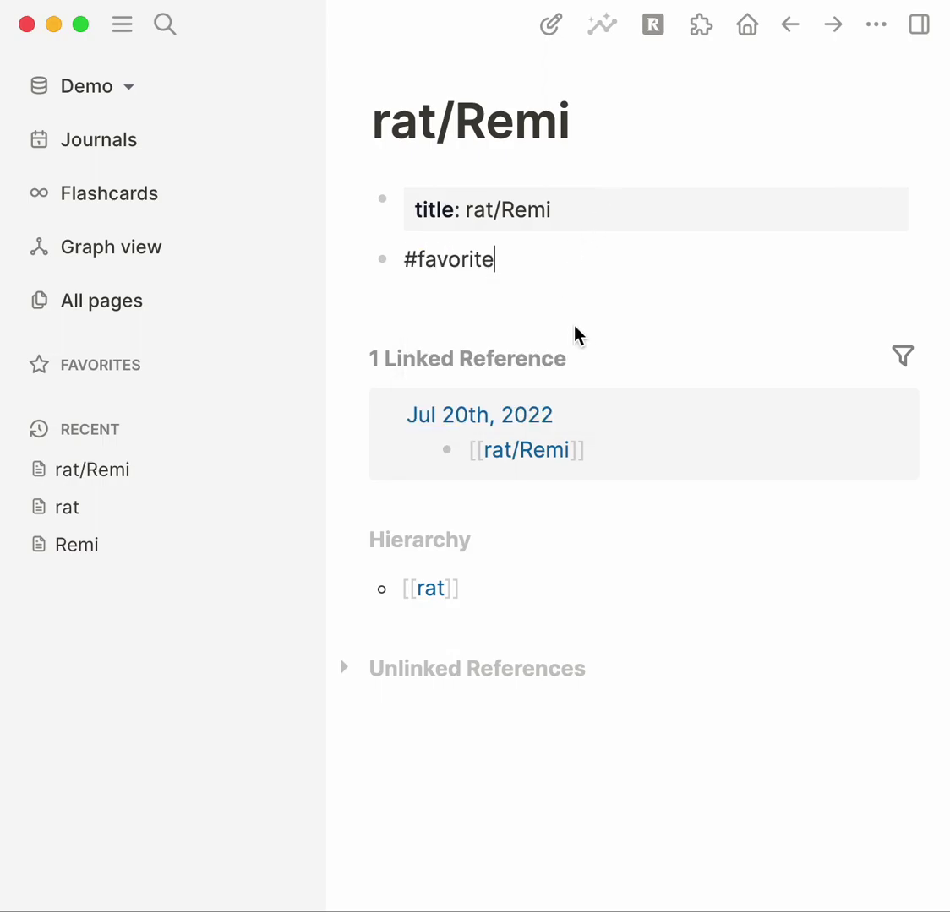
click(601, 317)
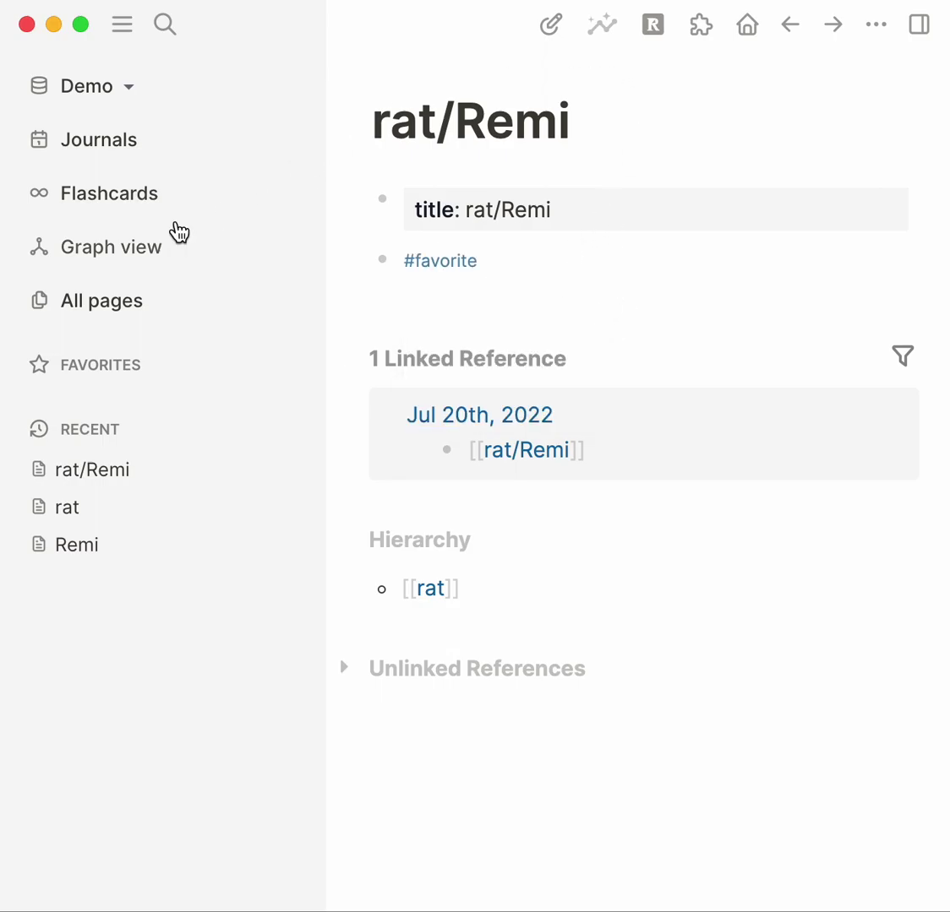
click(157, 263)
Drag the favorite node to the lower right of the graph, then return to the Jul 20th, 2022 journal
drag(572, 482, 567, 313)
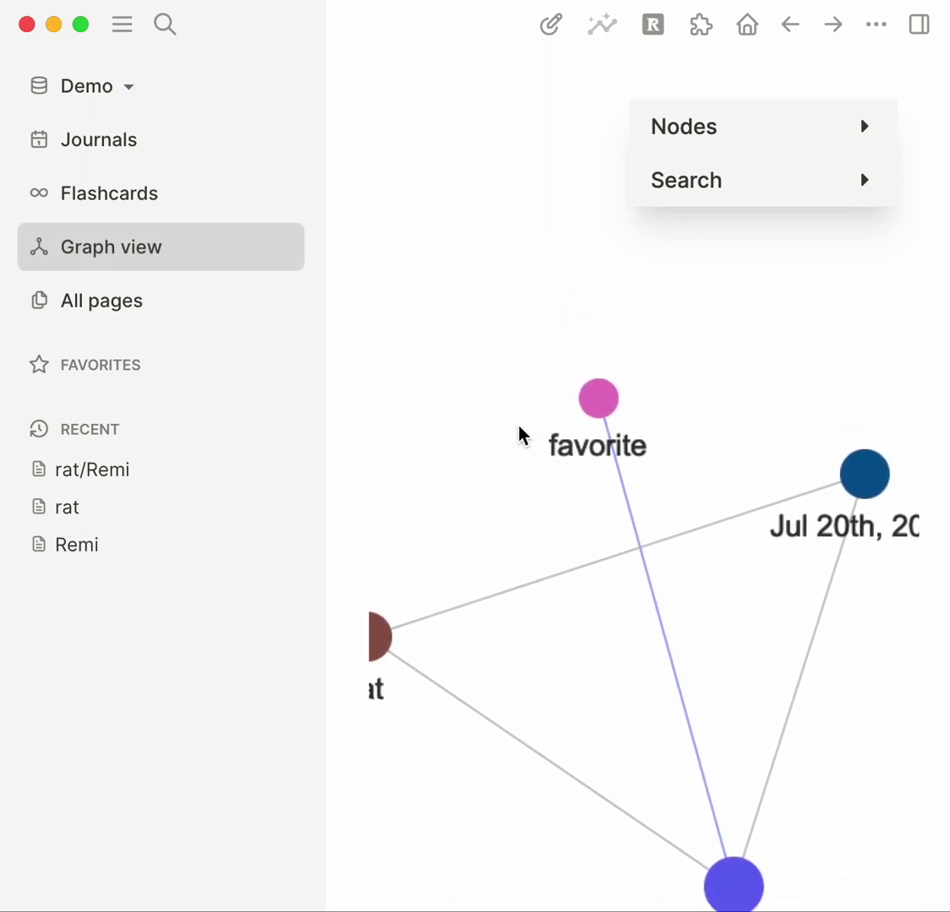
drag(566, 421, 773, 681)
click(744, 361)
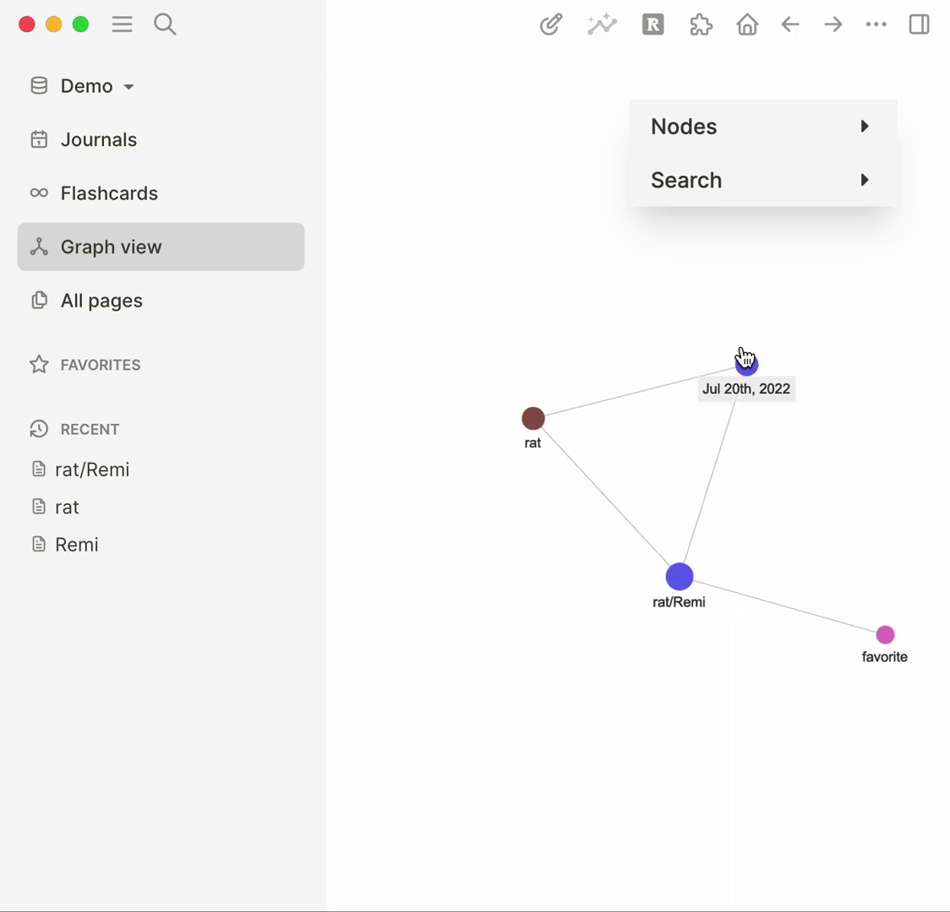
click(678, 606)
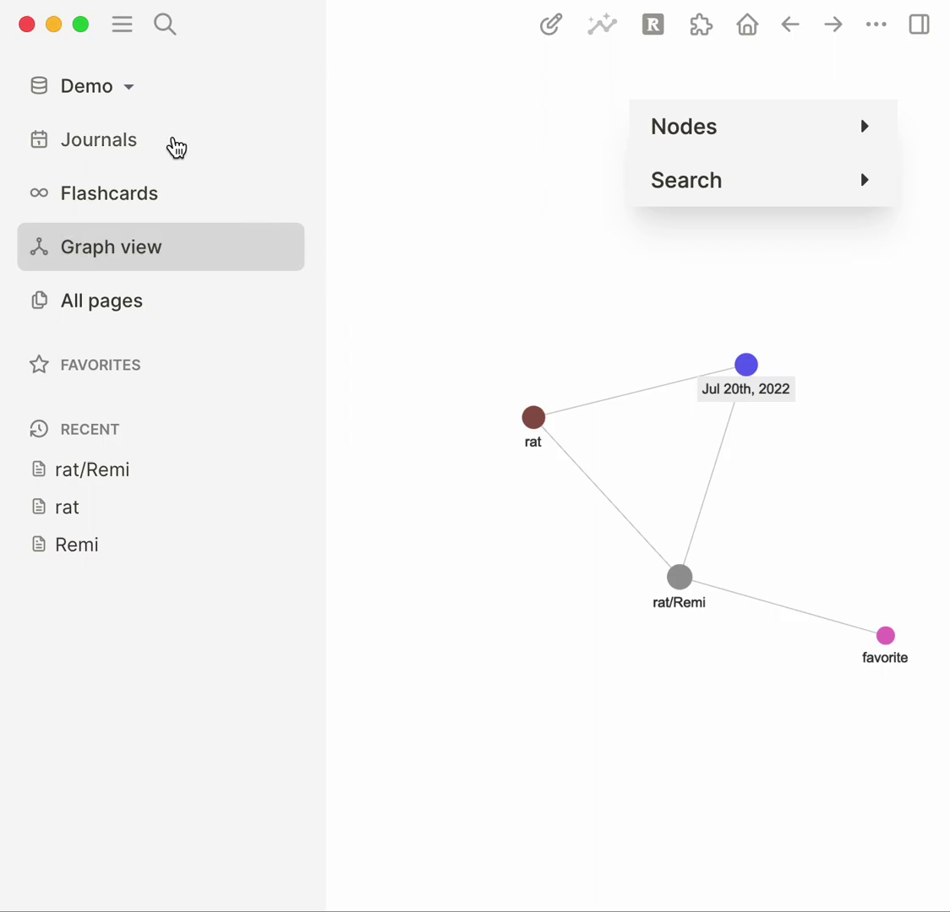
click(175, 145)
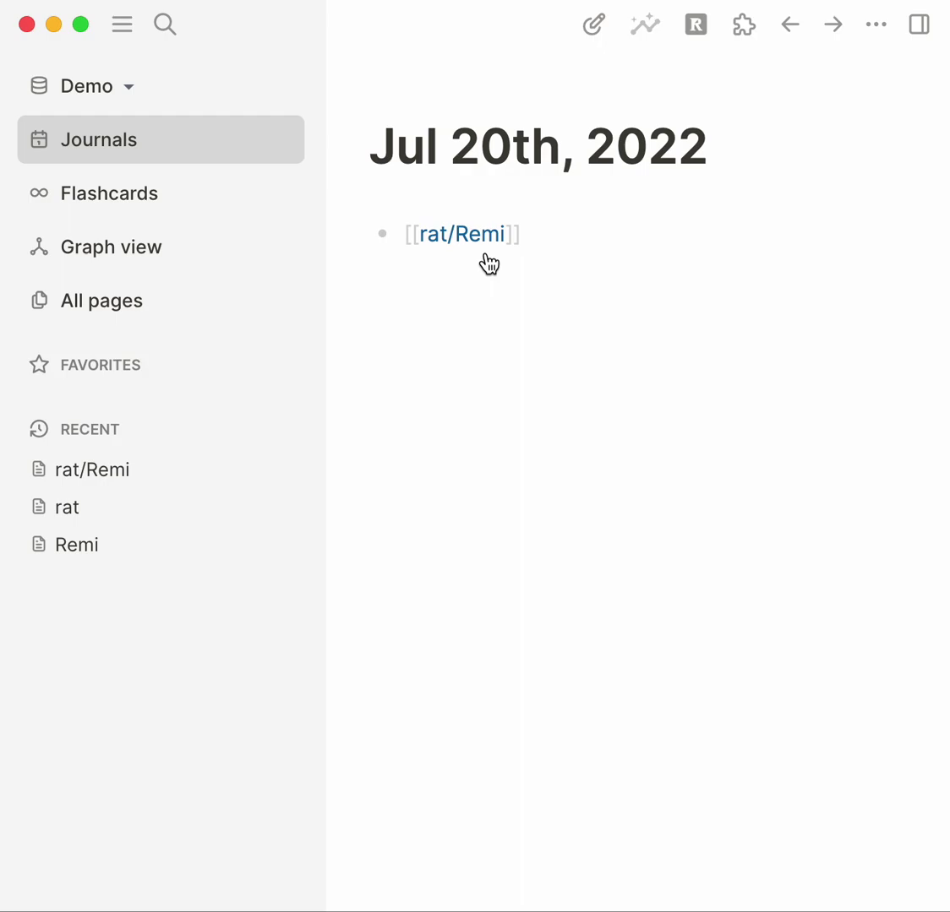
Open the rat/Remi page, undo a #favorite deletion, and inspect the page's link graph
click(487, 256)
drag(509, 259, 405, 271)
key(BackSpace)
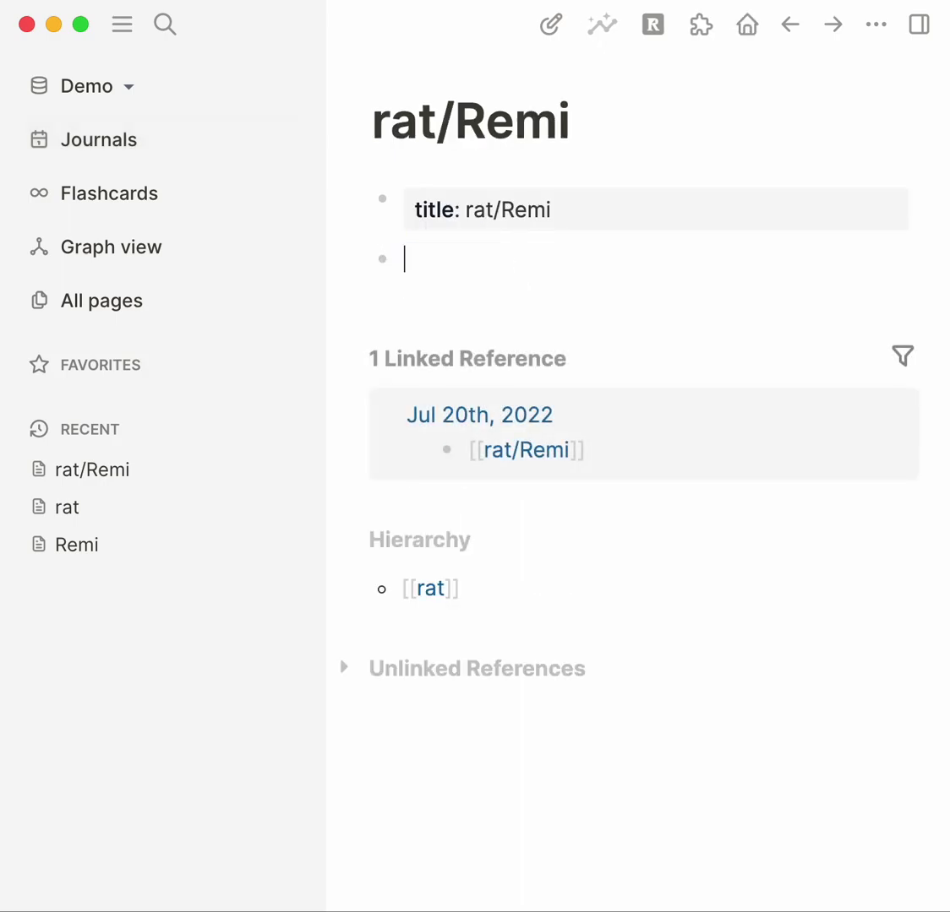
key(super+z)
click(546, 308)
click(601, 27)
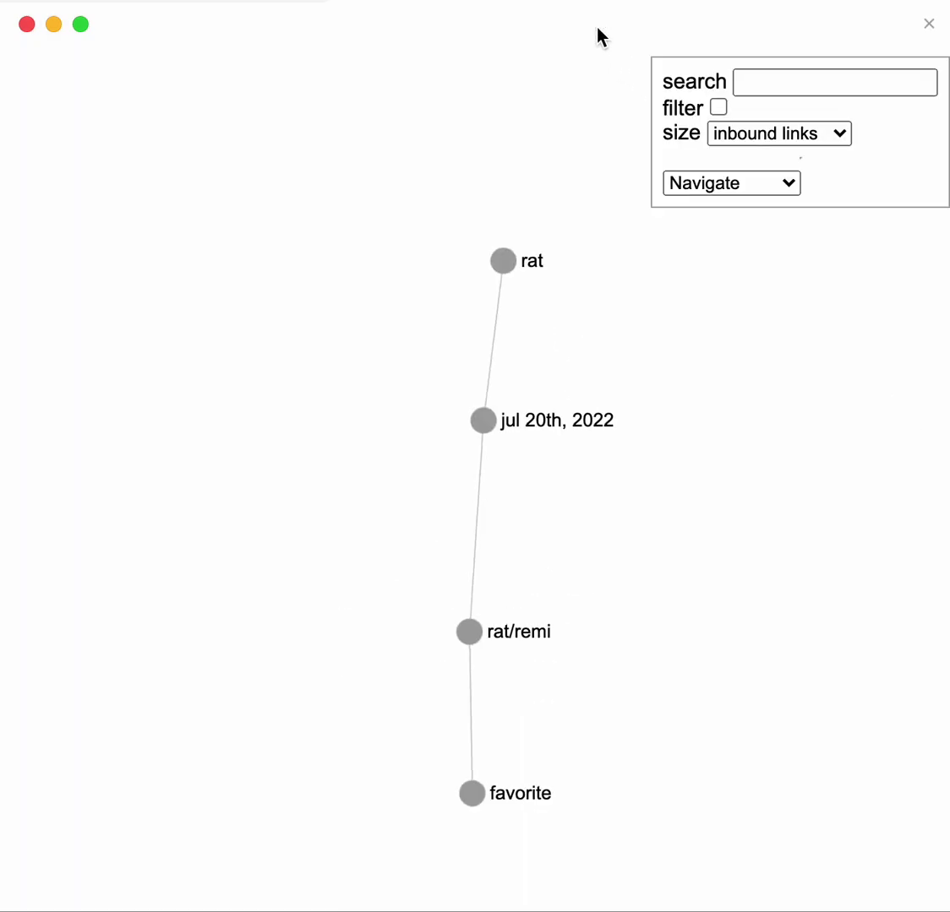
drag(560, 386, 563, 312)
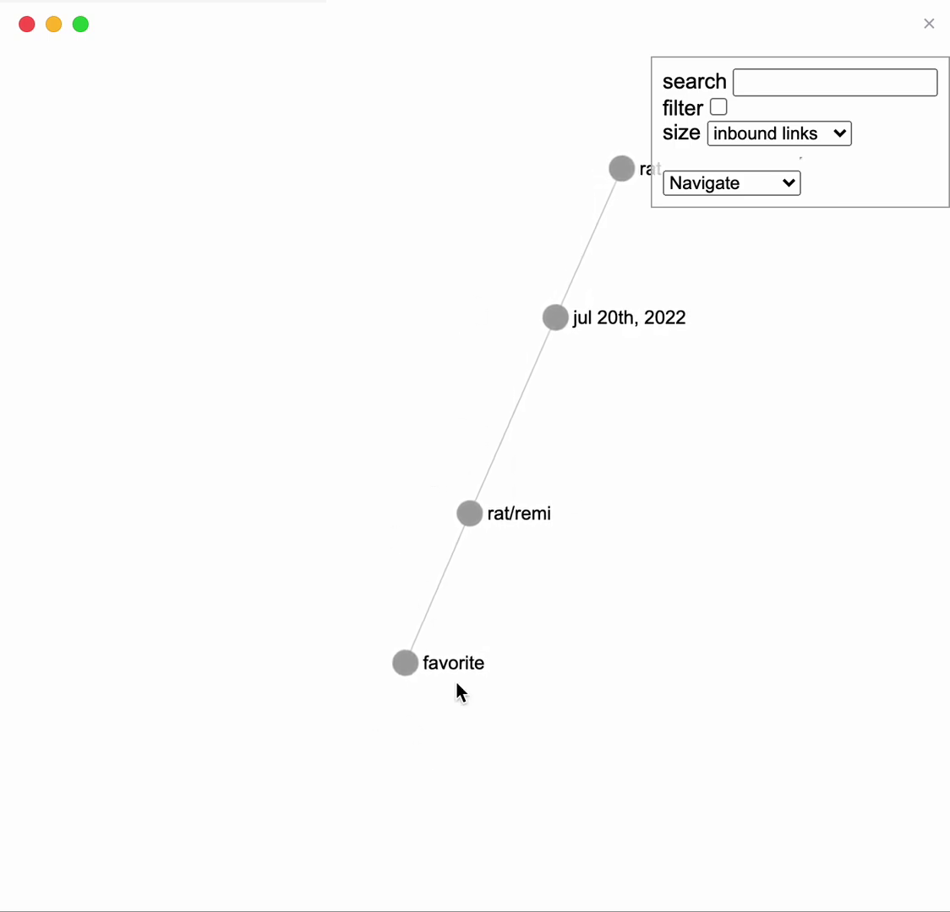
click(455, 572)
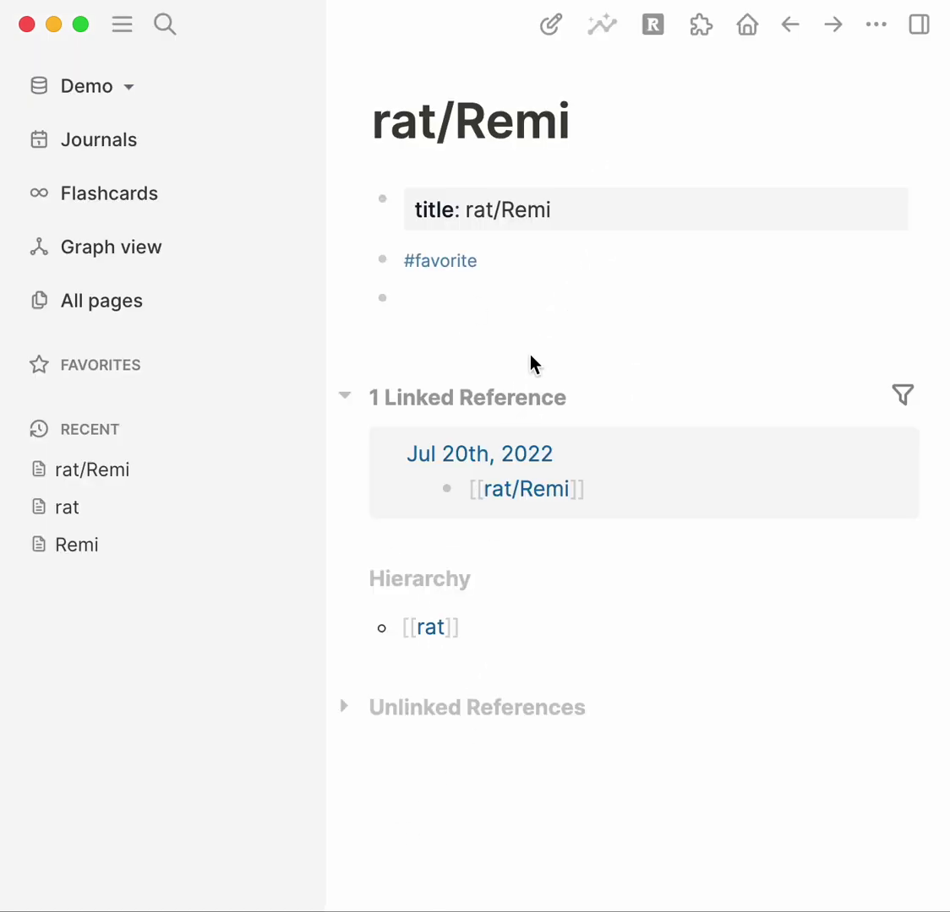
Delete the #favorite tag block and the leftover empty block from rat/Remi
click(562, 270)
drag(562, 255, 388, 267)
key(BackSpace)
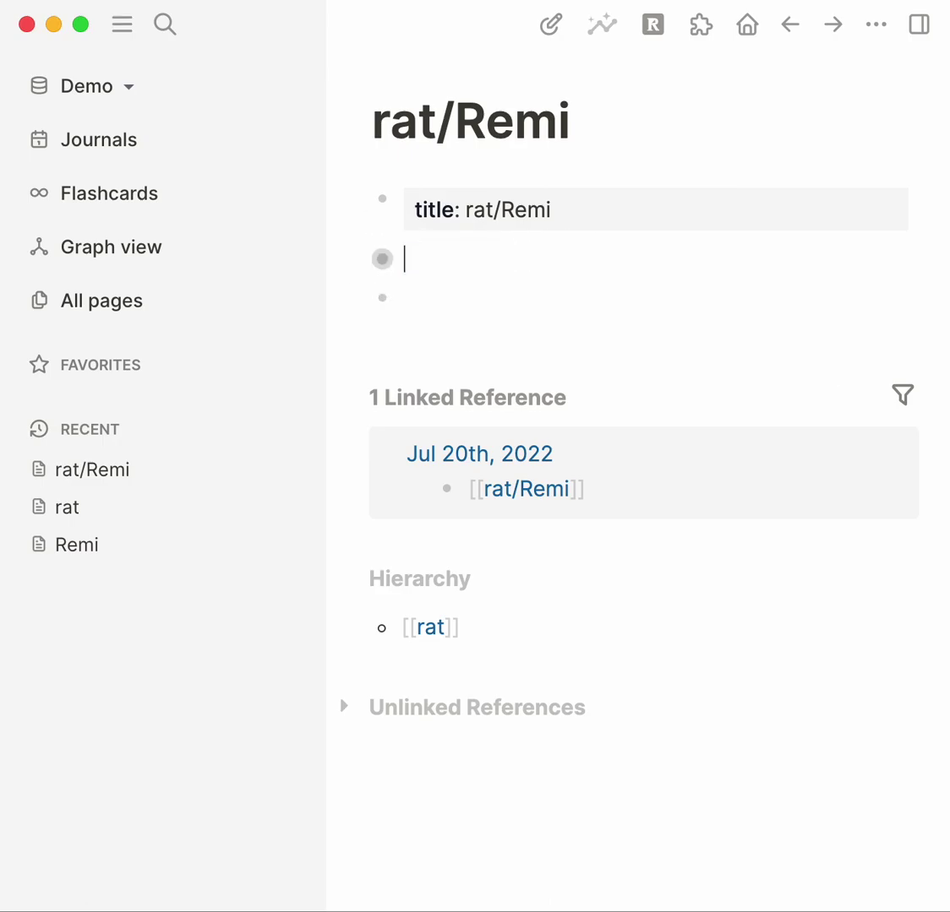
key(BackSpace)
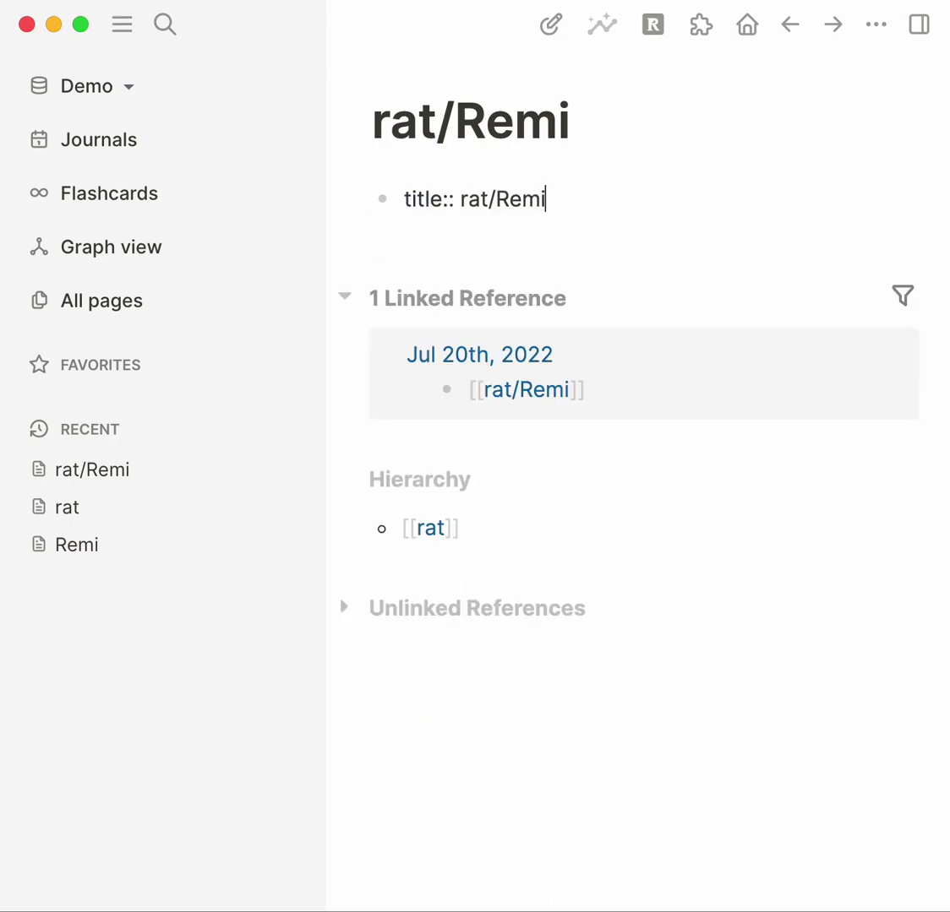
Replace the [[rat/Remi]] link in the Jul 20th, 2022 journal with [[rat]]
click(146, 160)
click(562, 235)
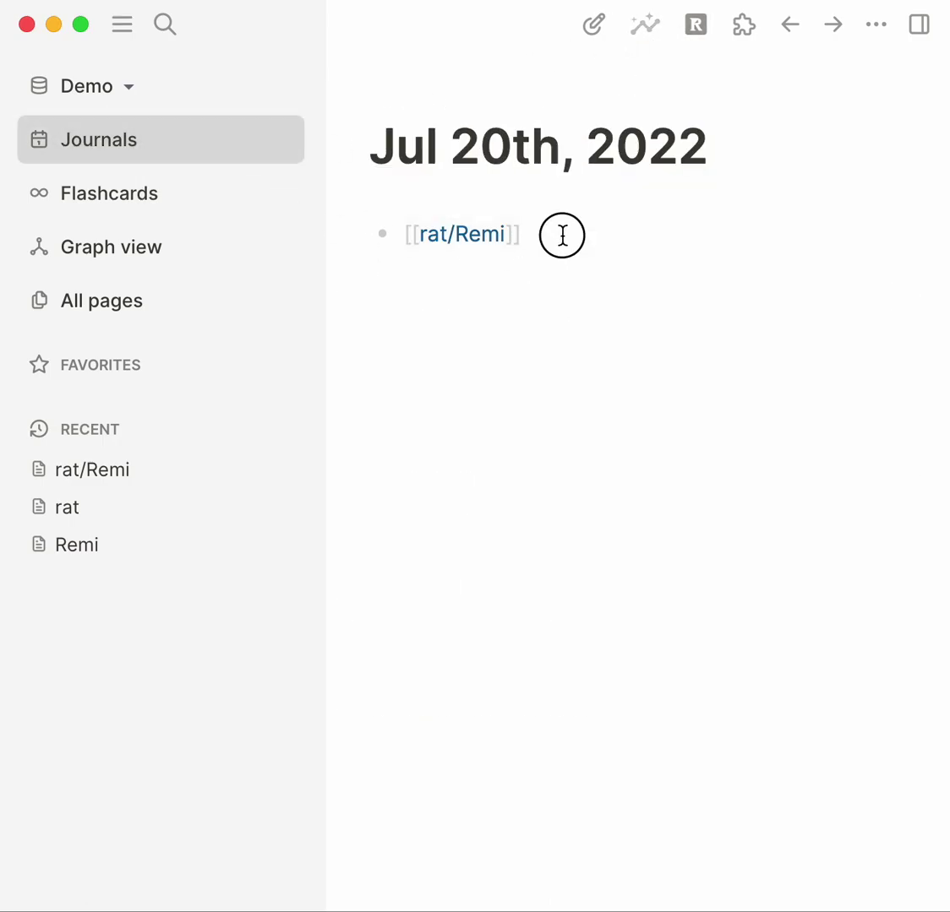
click(582, 235)
drag(583, 236, 235, 246)
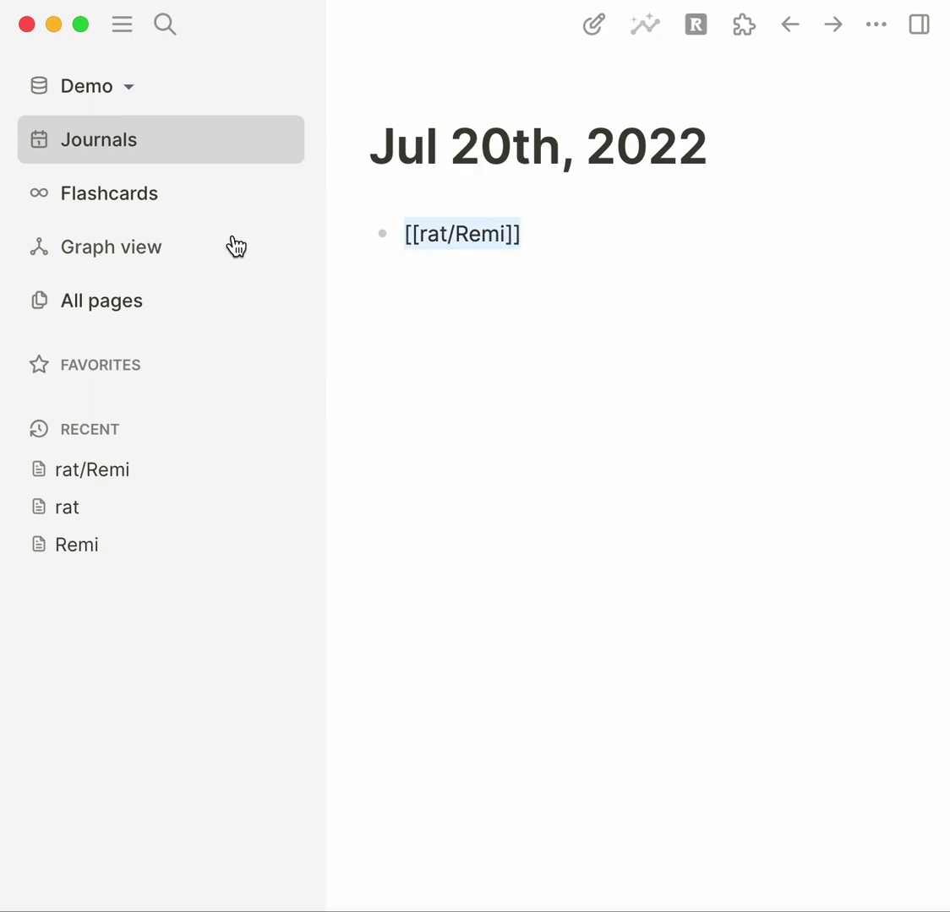
key(BackSpace)
text([[rat)
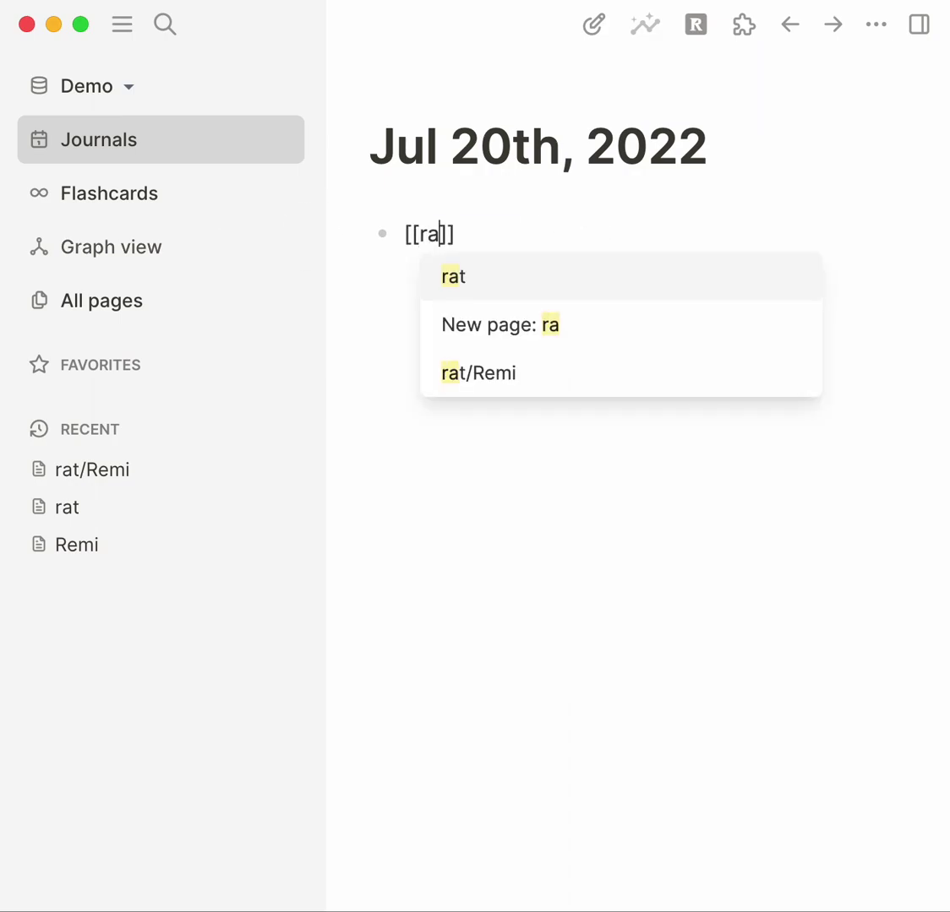
key(Return)
Nest a [[Remi]] block under [[rat]] with a #favorite block beneath it, and view the graph
key(Return)
key(Tab)
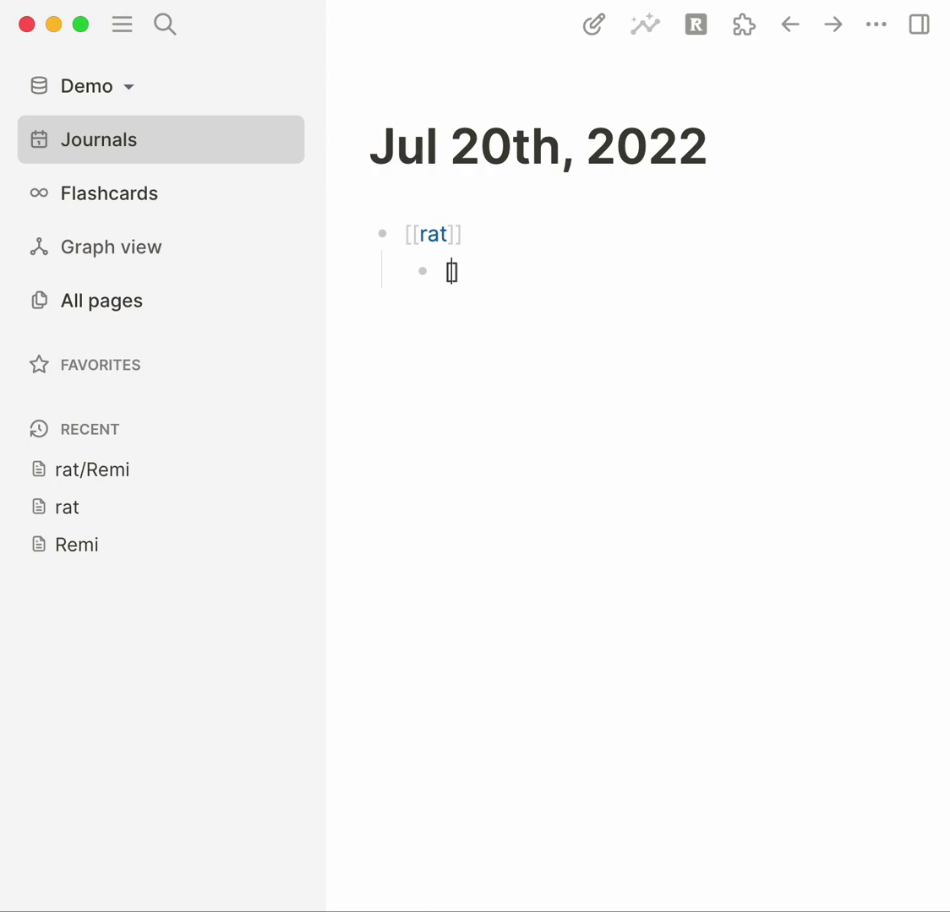
text([[Rem)
key(Return)
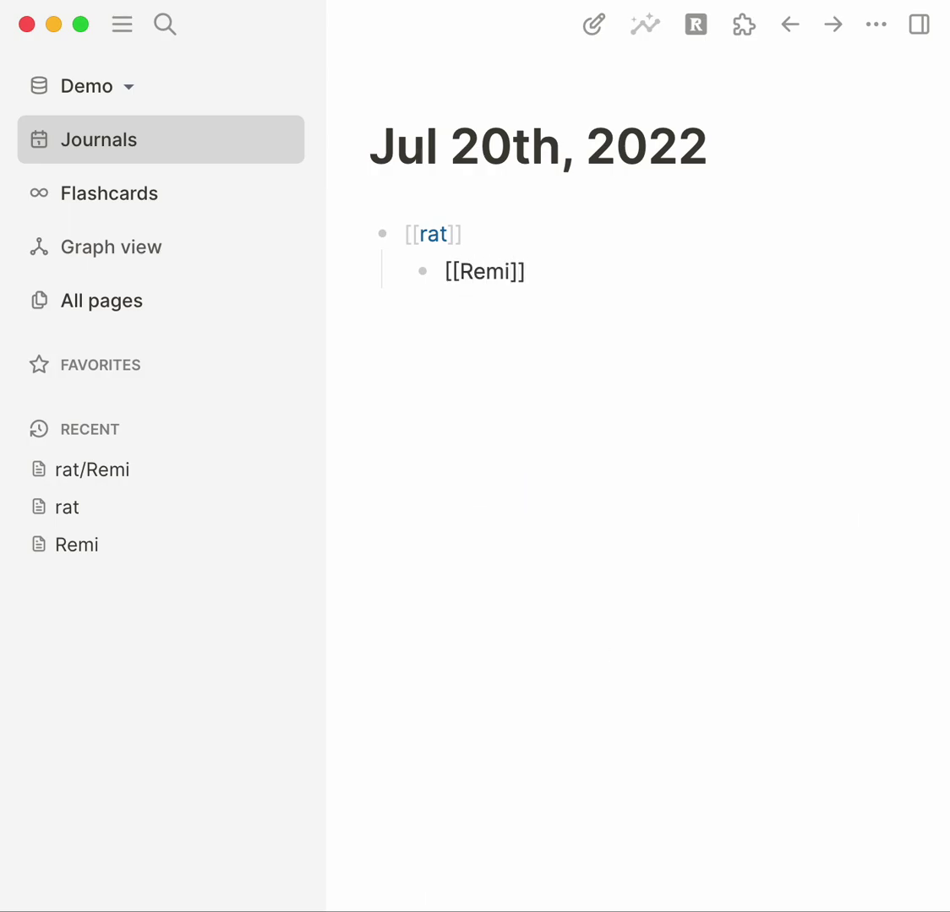
key(Return)
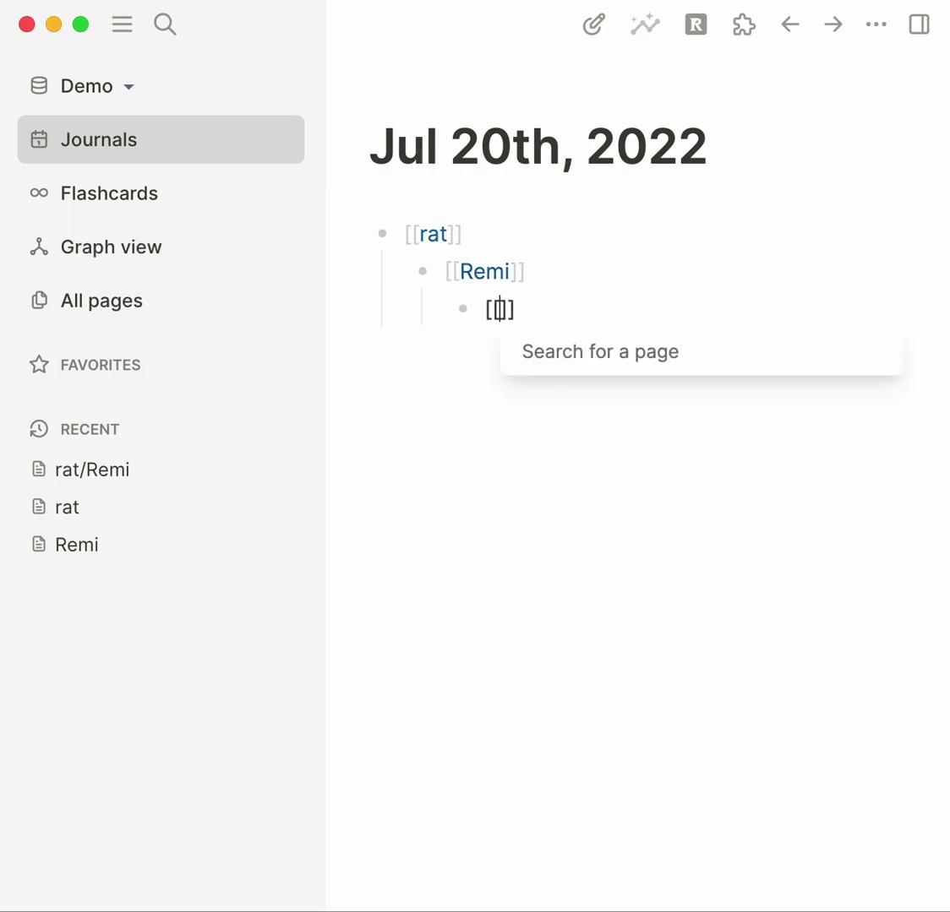
key(BackSpace)
key(BackSpace)
text(#fav)
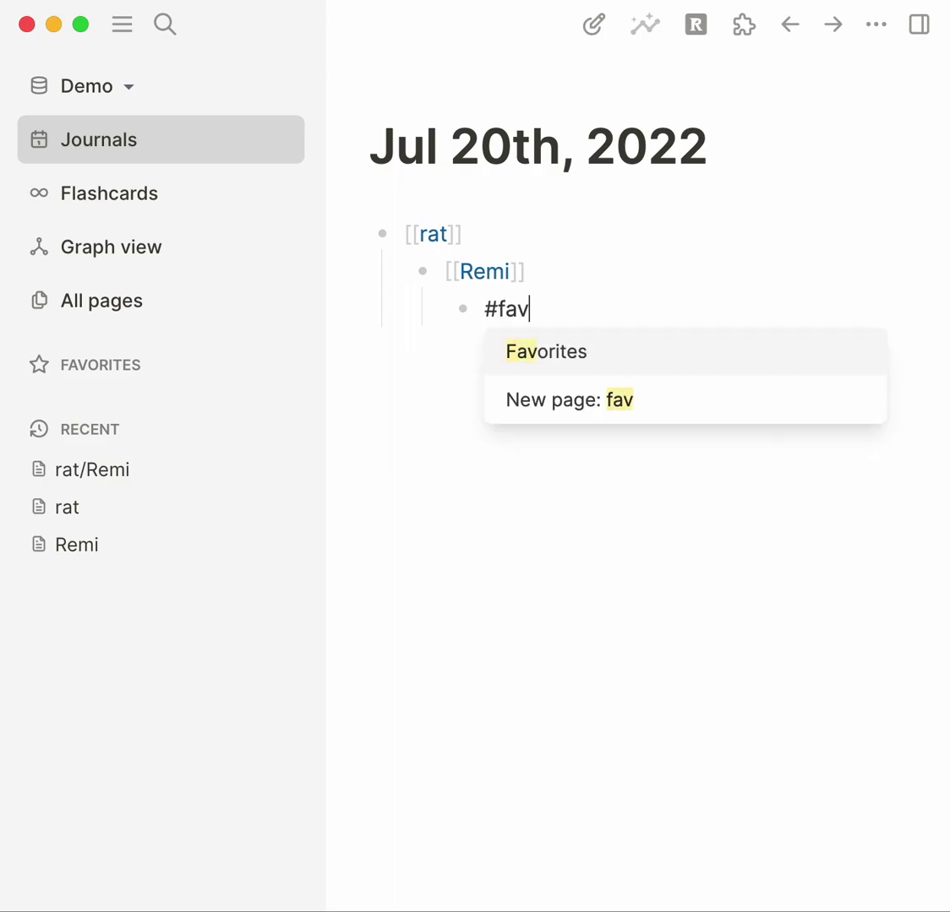
text(orite)
click(412, 550)
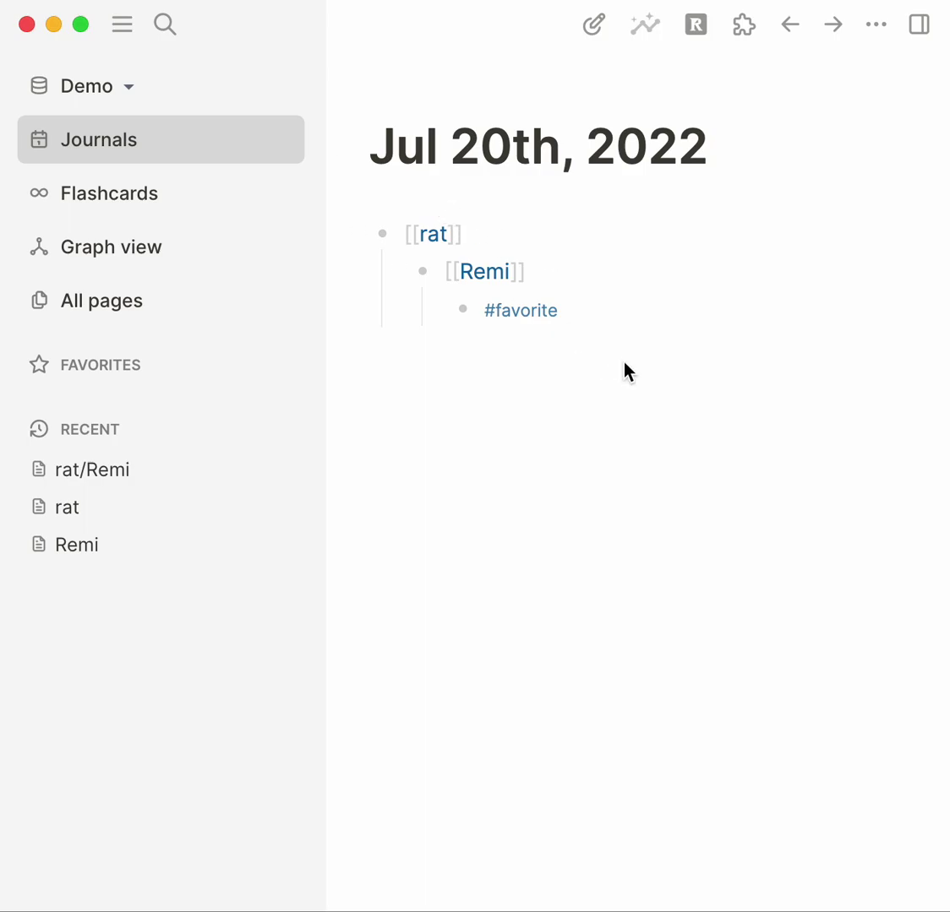
click(201, 247)
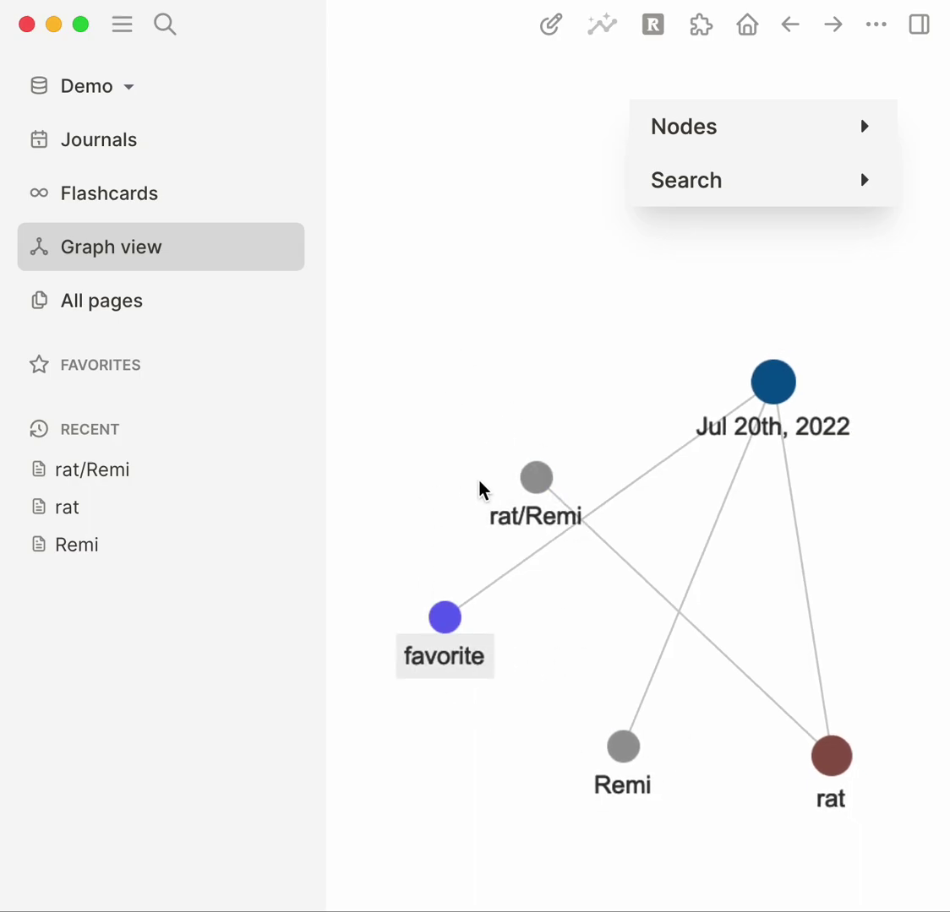
Re-index the Demo graph and inspect the all-pages graph view
click(98, 141)
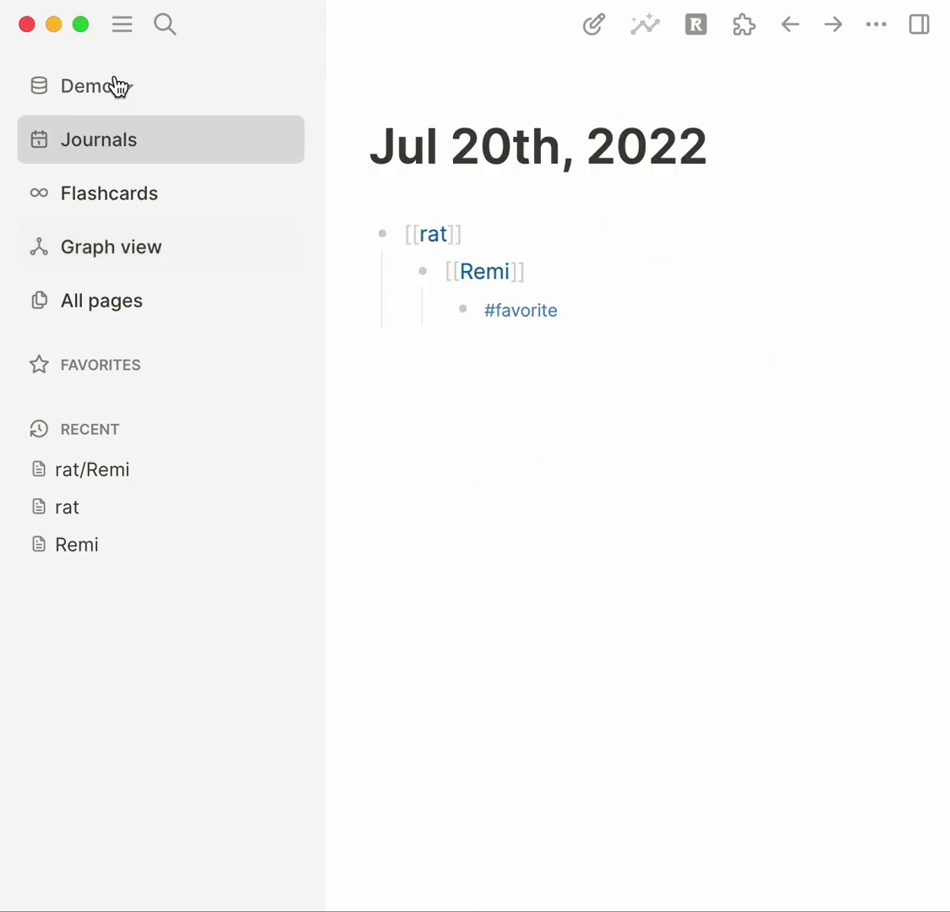
click(112, 85)
click(132, 394)
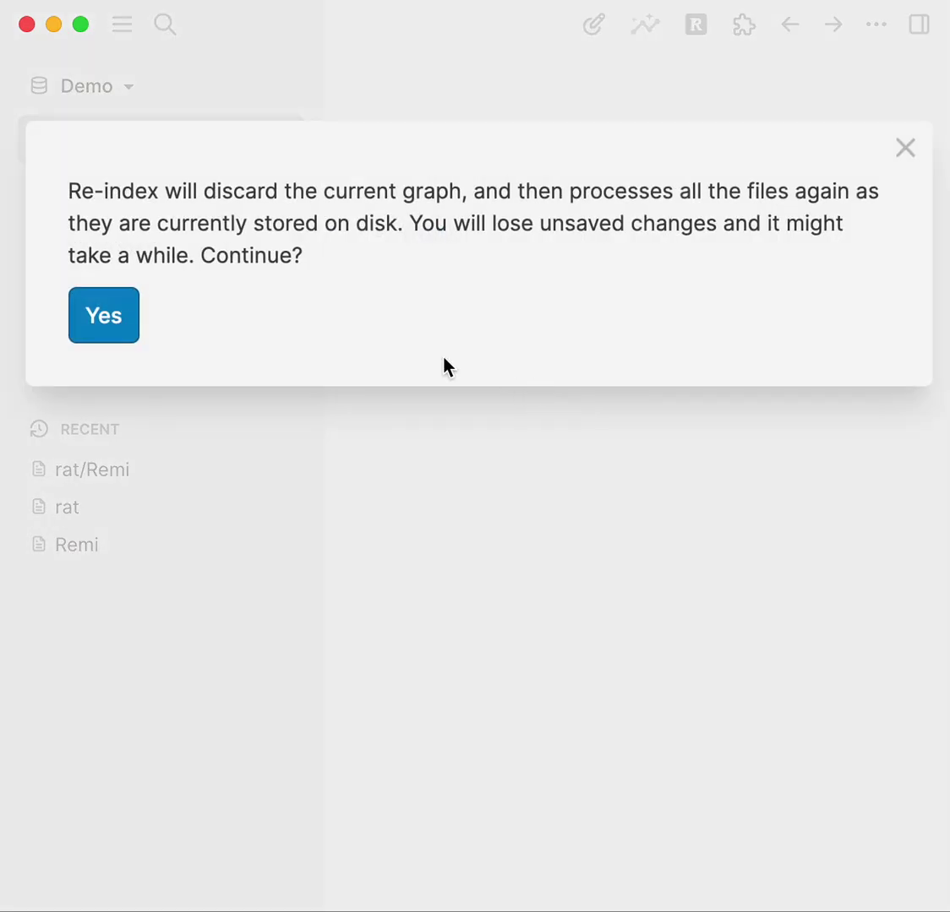
click(108, 317)
click(110, 253)
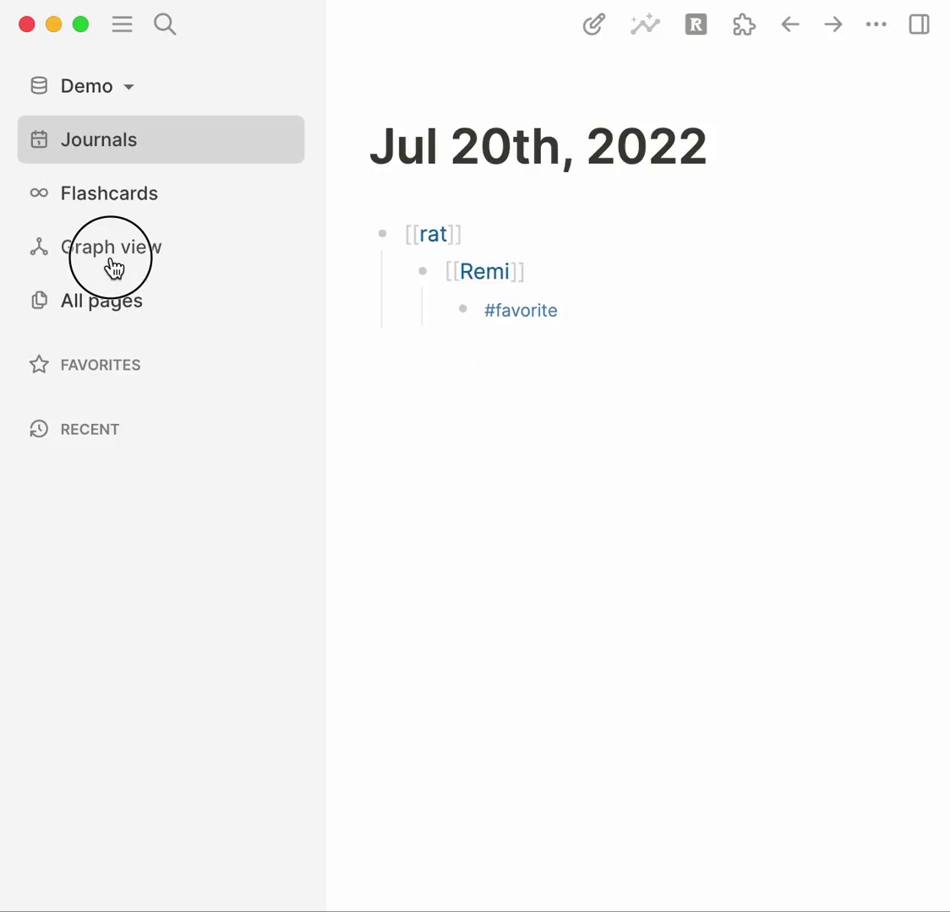
click(581, 408)
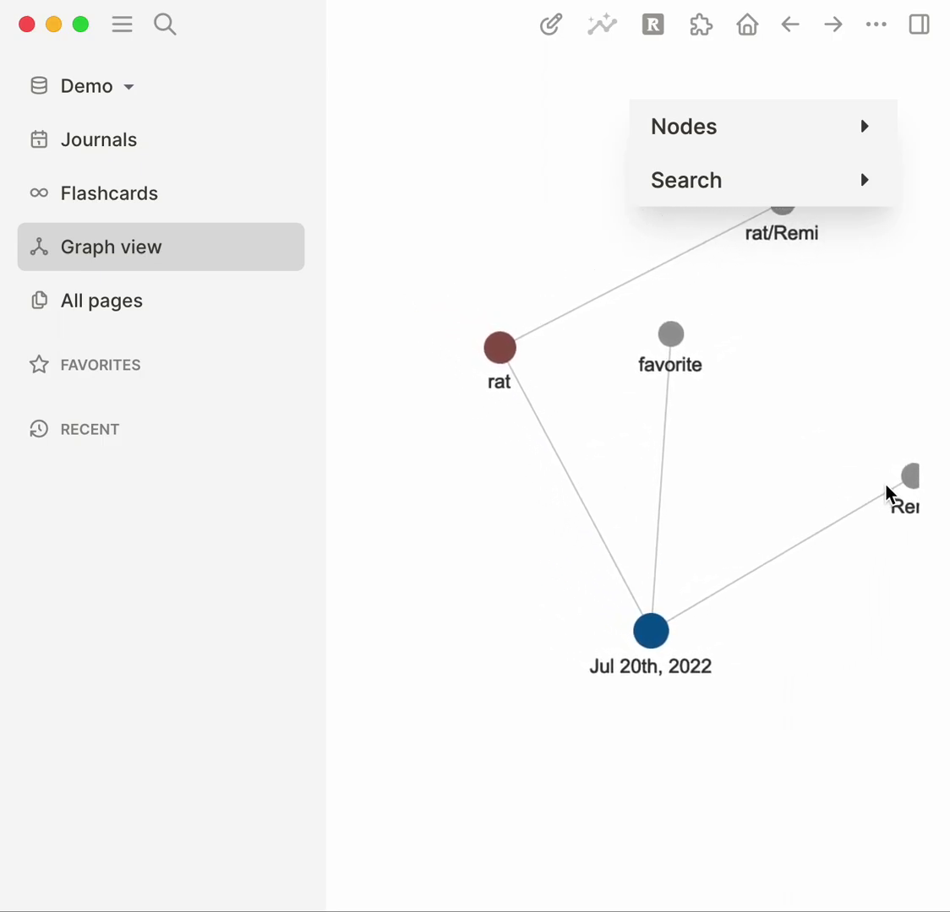
click(776, 417)
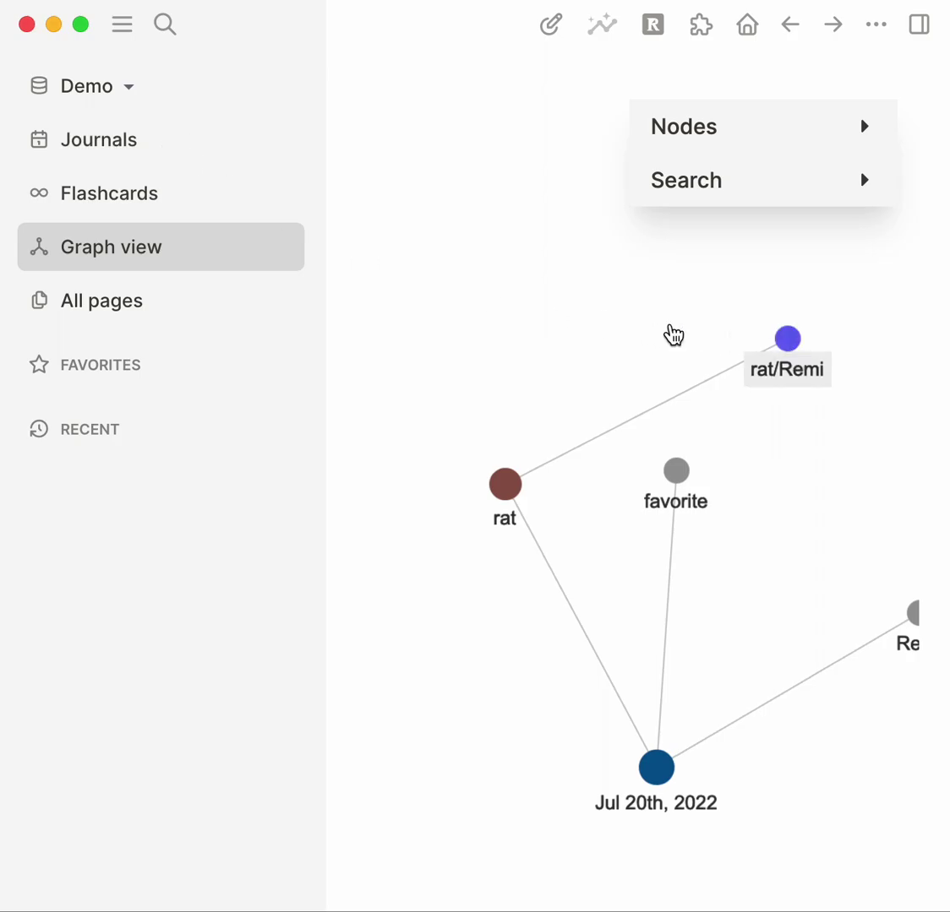
Find the leftover rat/Remi page through search and delete it along with its file
click(116, 145)
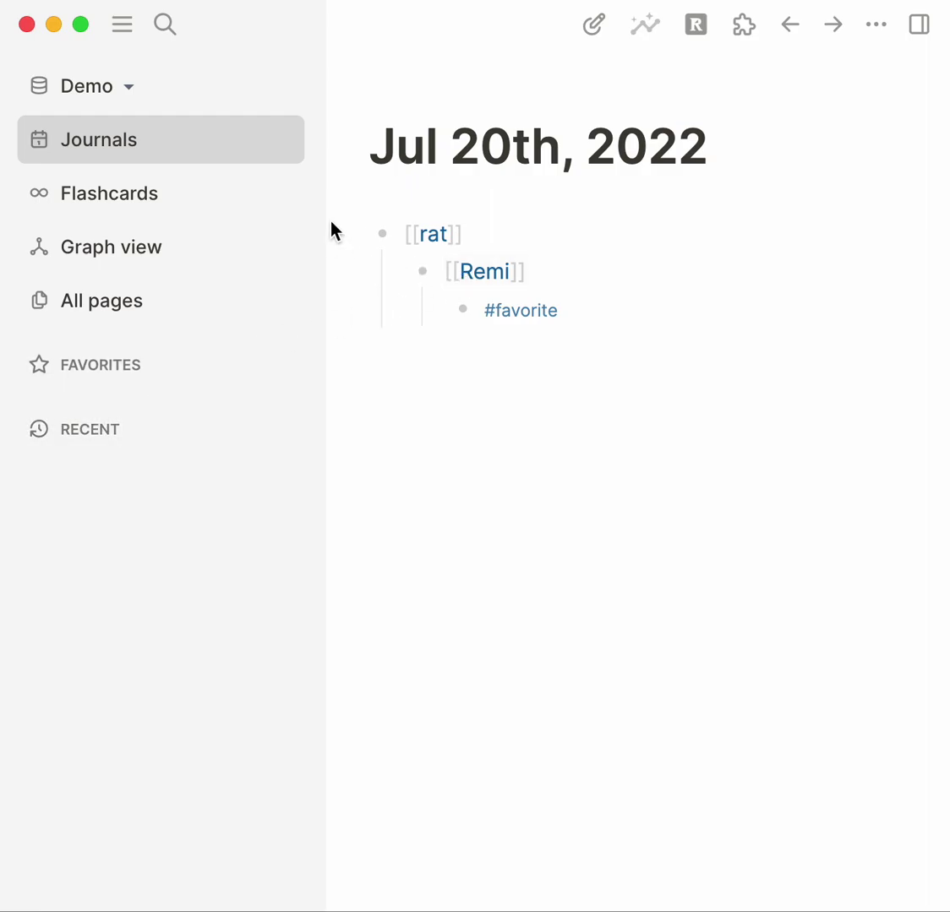
key(super+k)
text(rat)
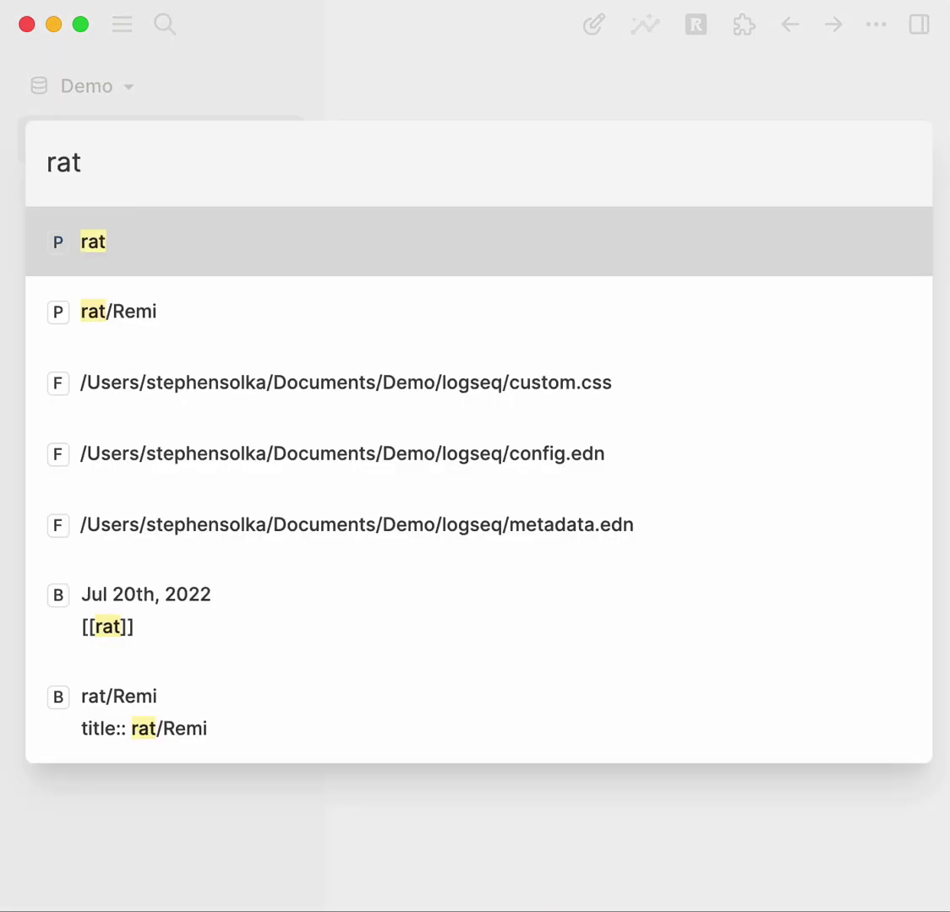
key(Down)
key(Return)
click(859, 10)
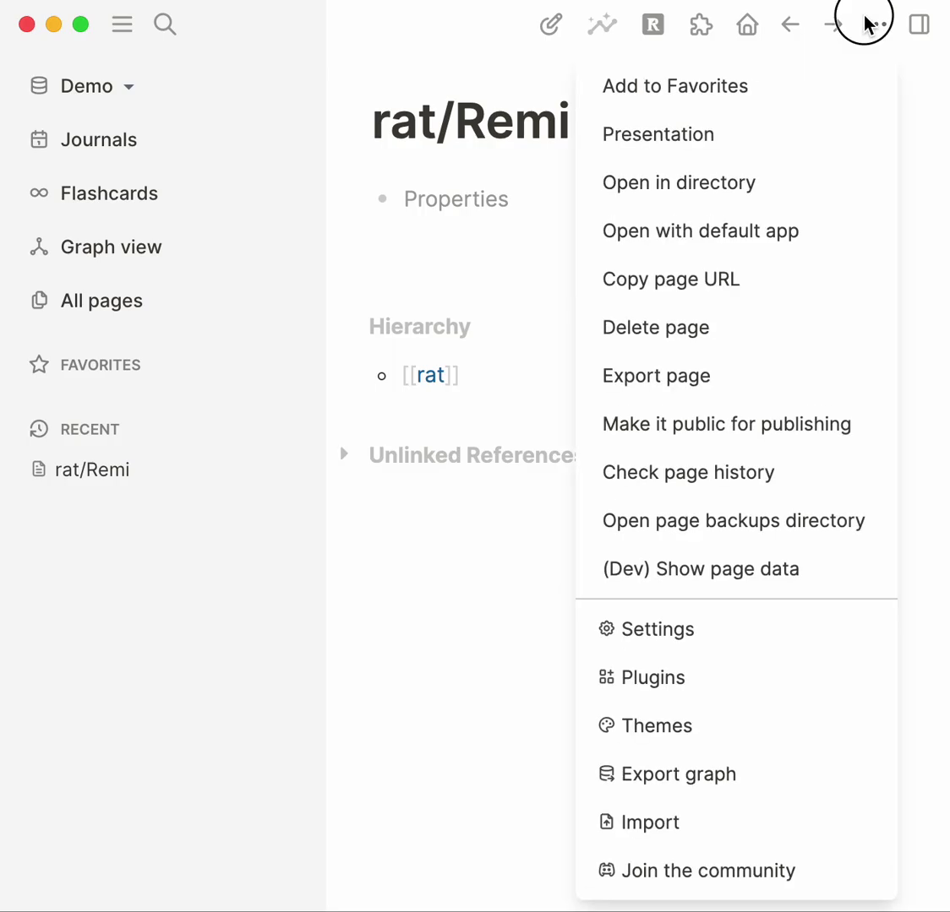
click(768, 301)
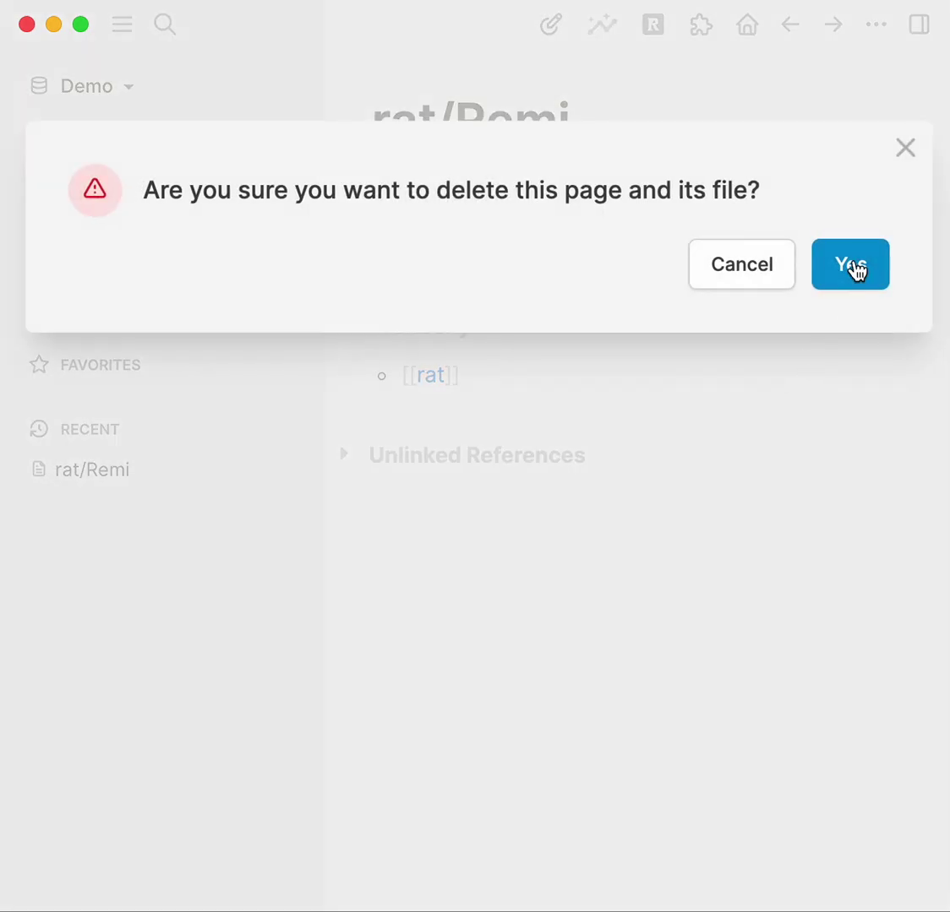
click(850, 266)
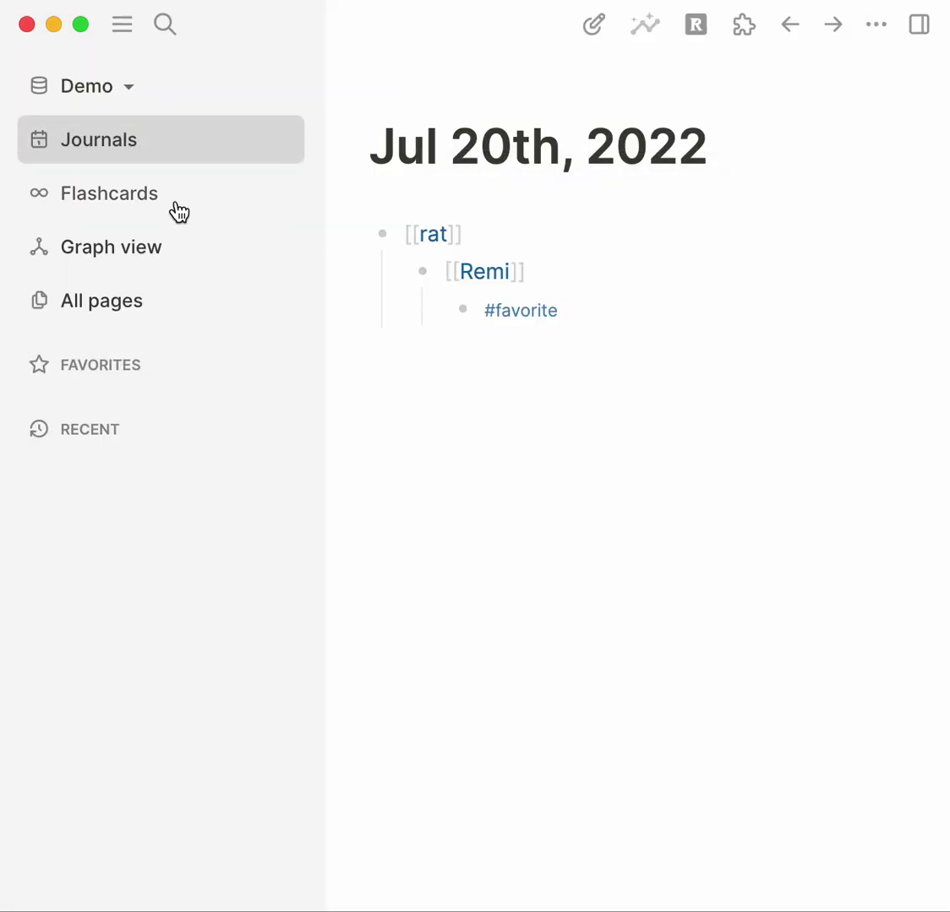
click(154, 248)
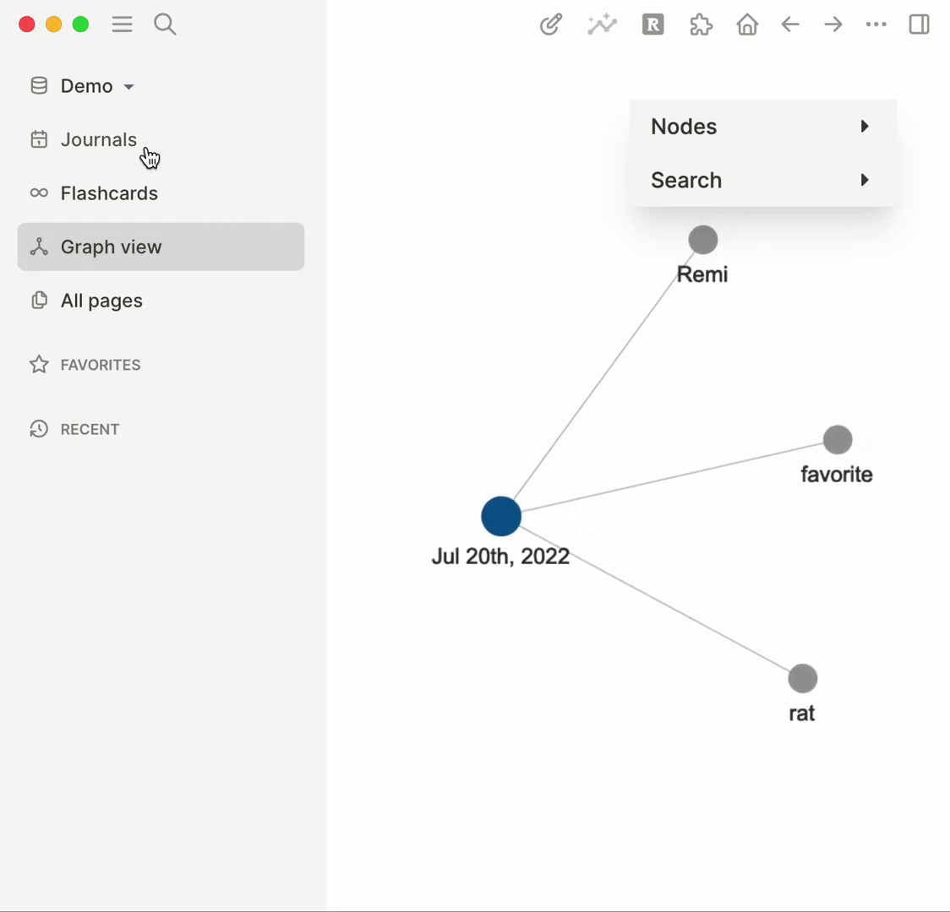
click(145, 145)
click(647, 32)
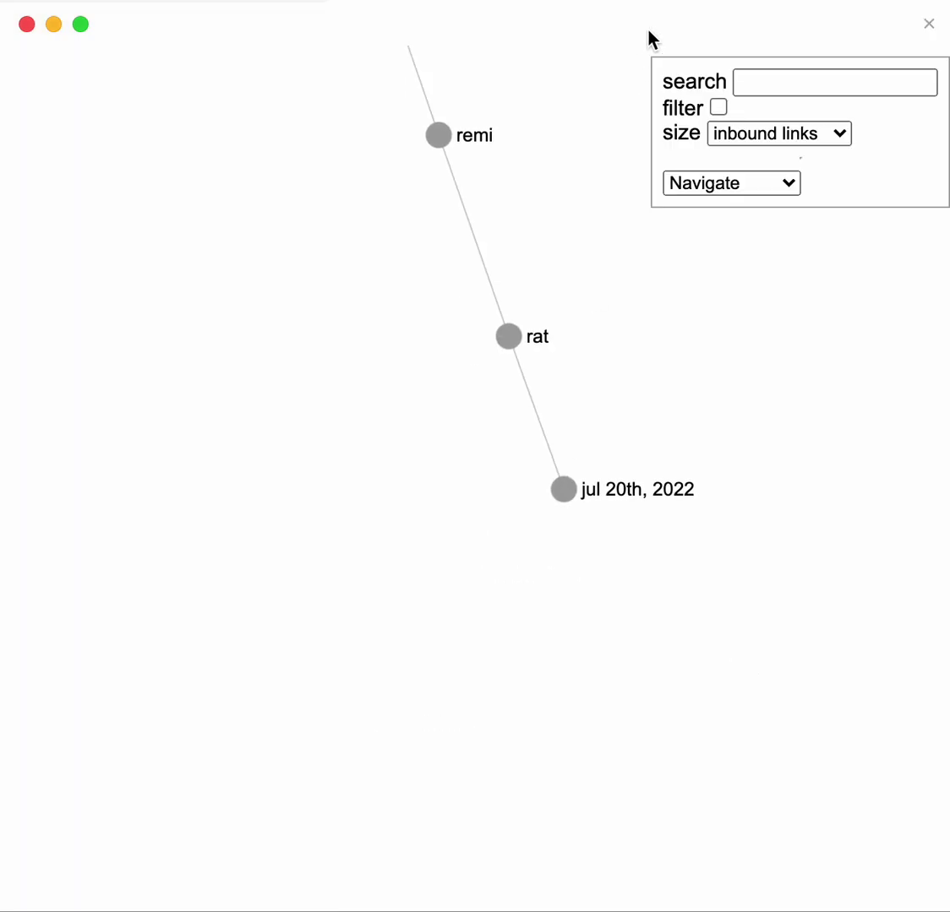
click(605, 248)
scroll(658, 382, down, 3)
scroll(657, 386, up, 5)
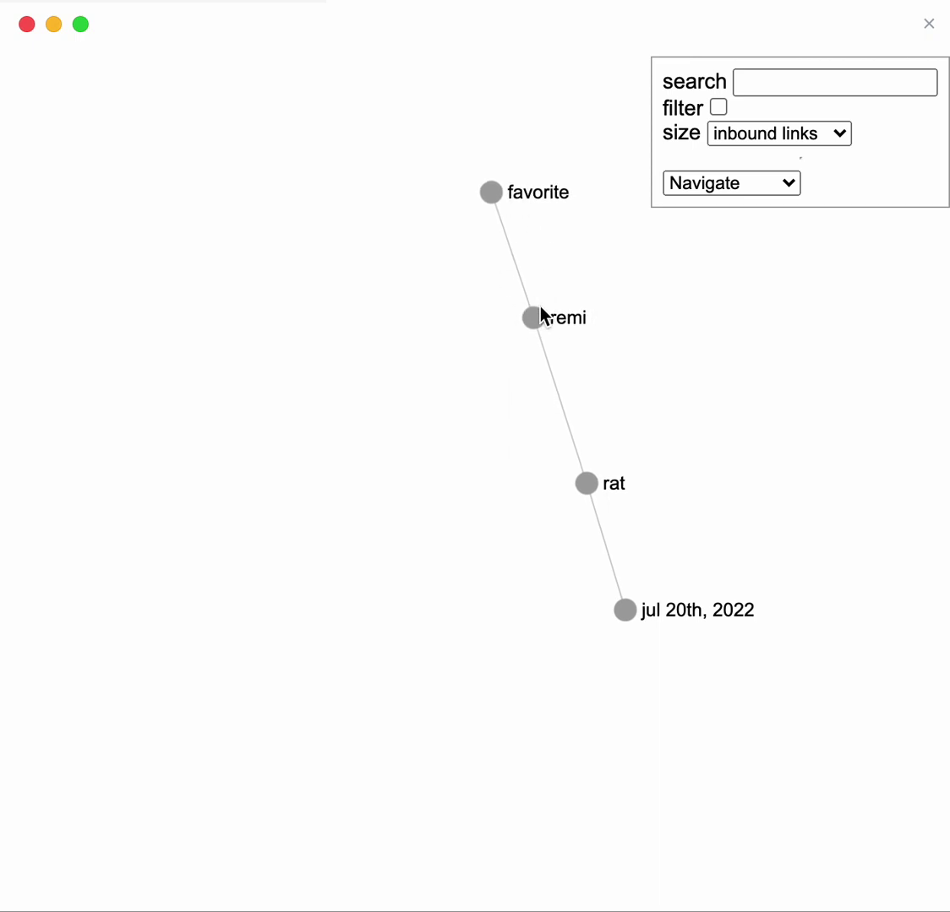
key(Escape)
click(615, 318)
drag(615, 318, 382, 226)
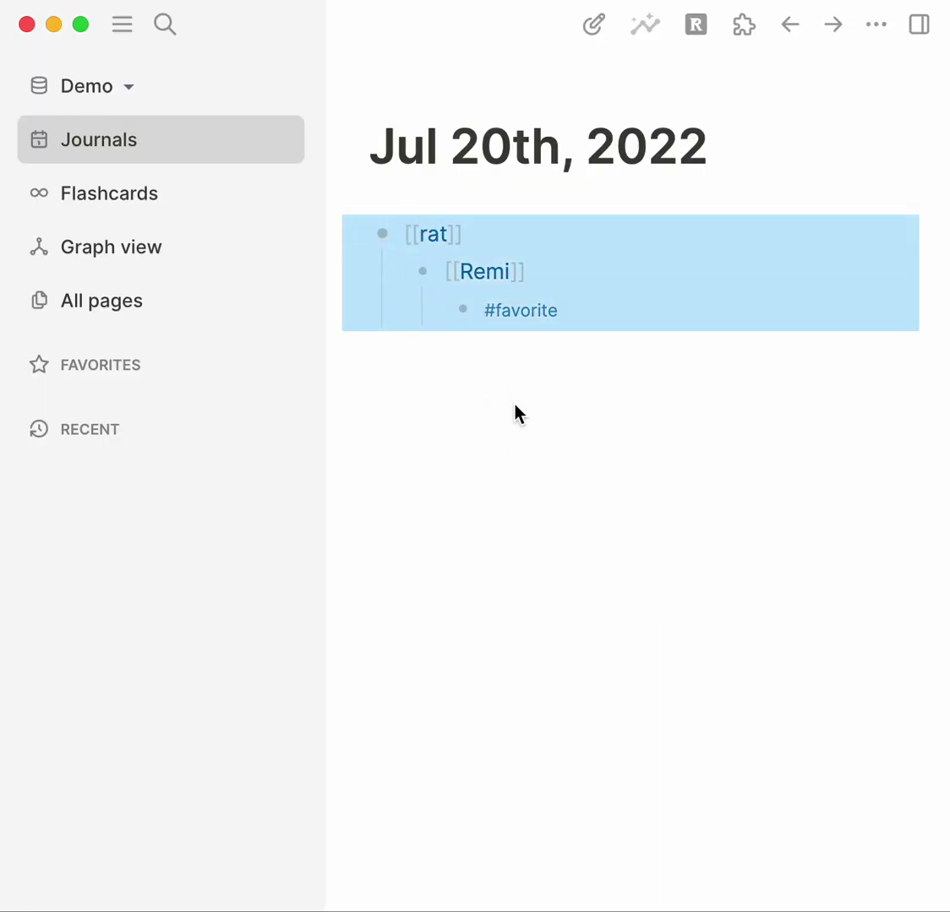
click(518, 414)
drag(585, 301, 386, 265)
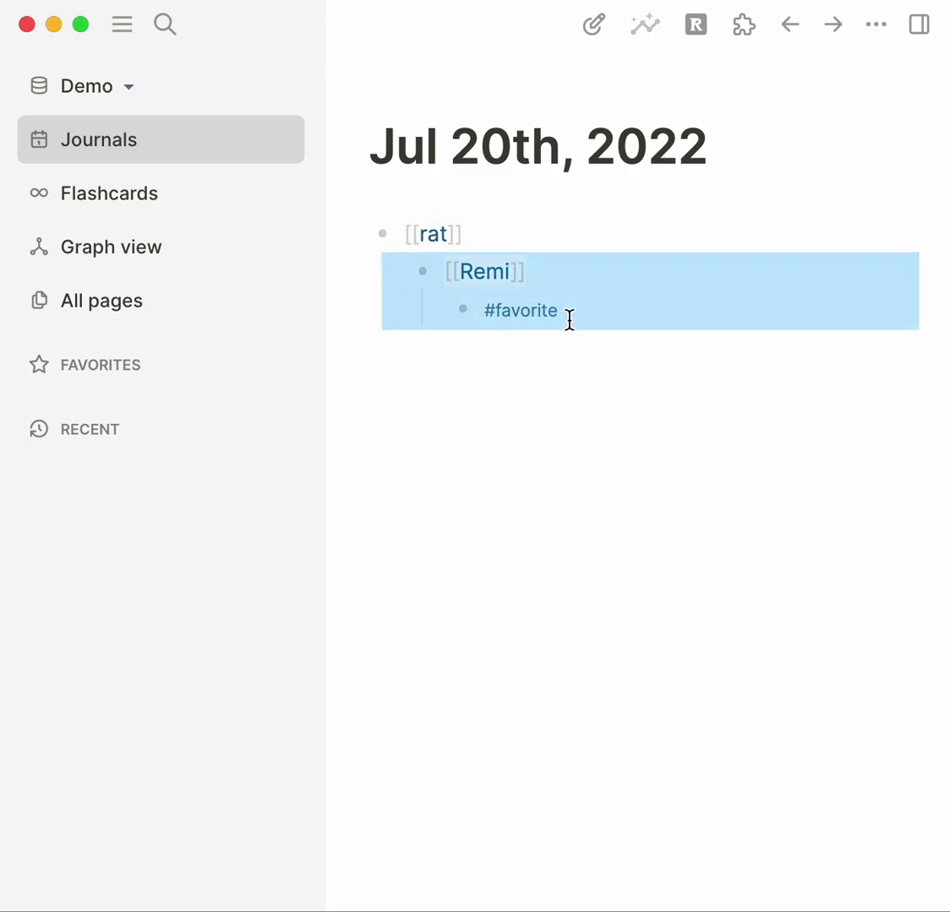
click(614, 310)
drag(614, 310, 358, 214)
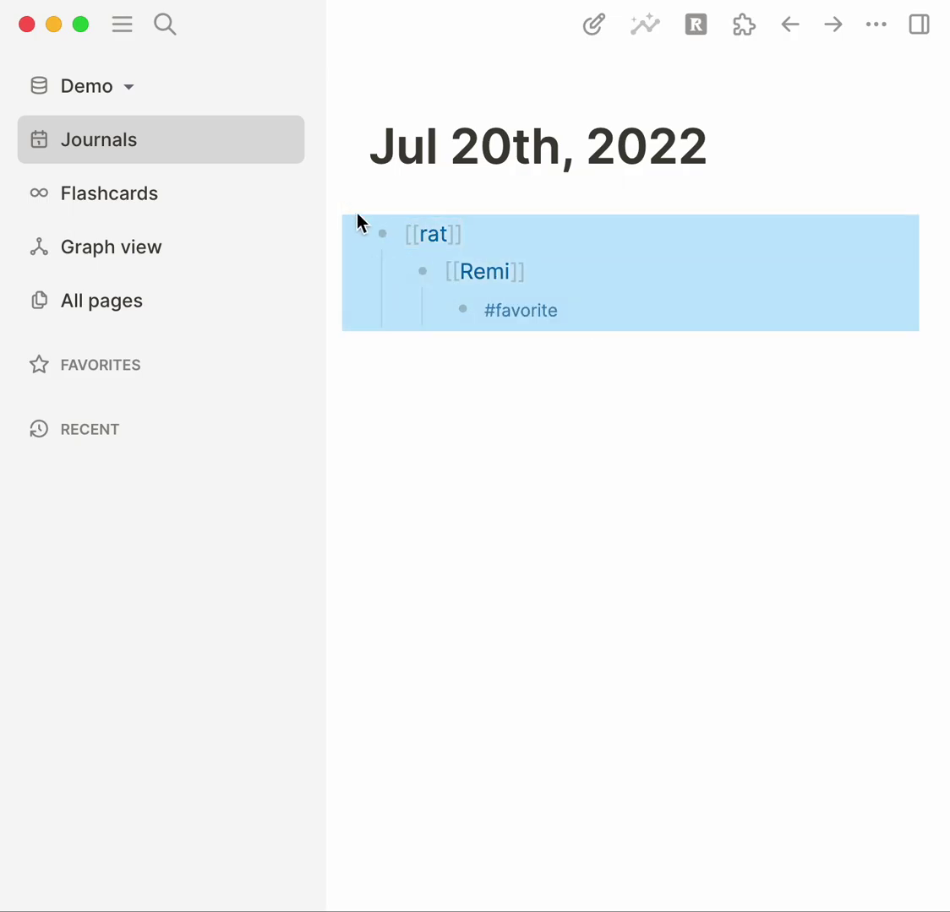
click(716, 479)
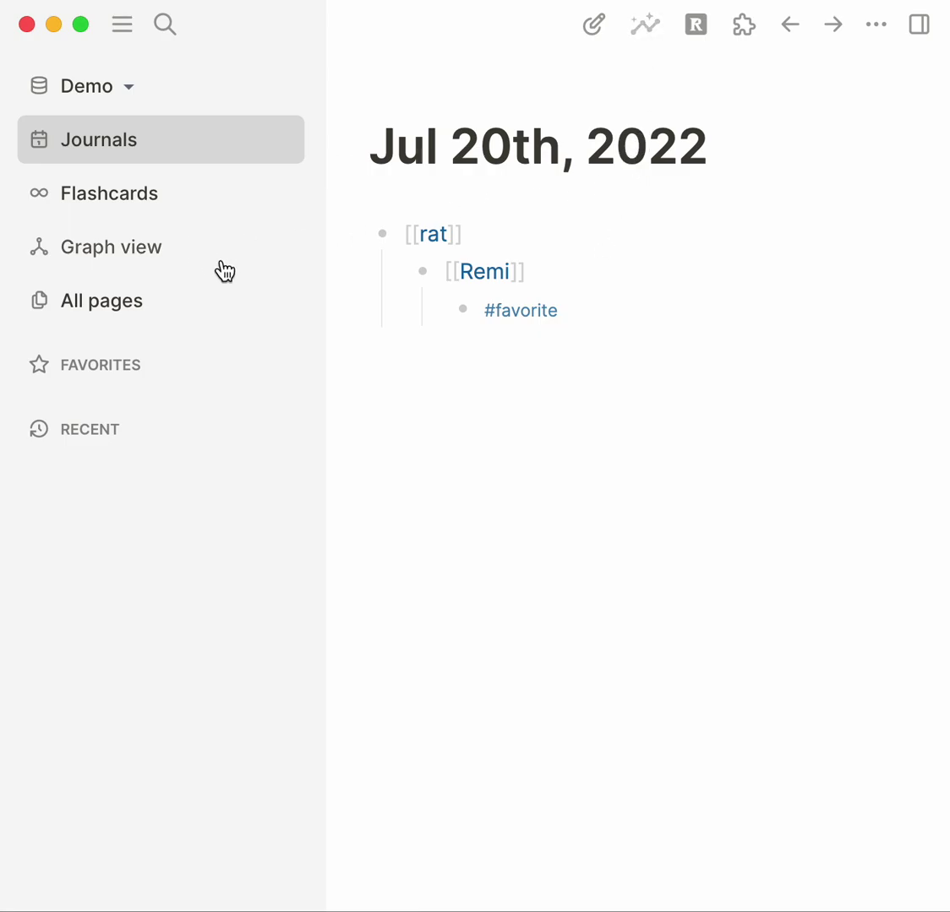
click(567, 356)
key(BackSpace)
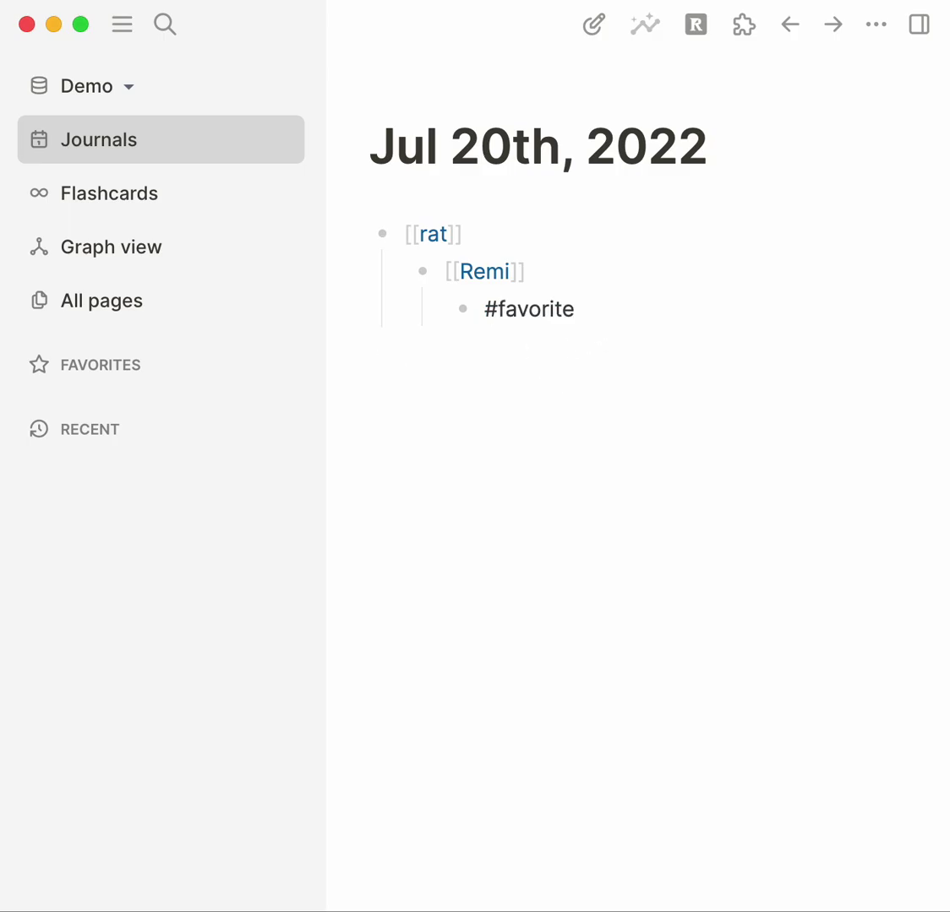
click(387, 234)
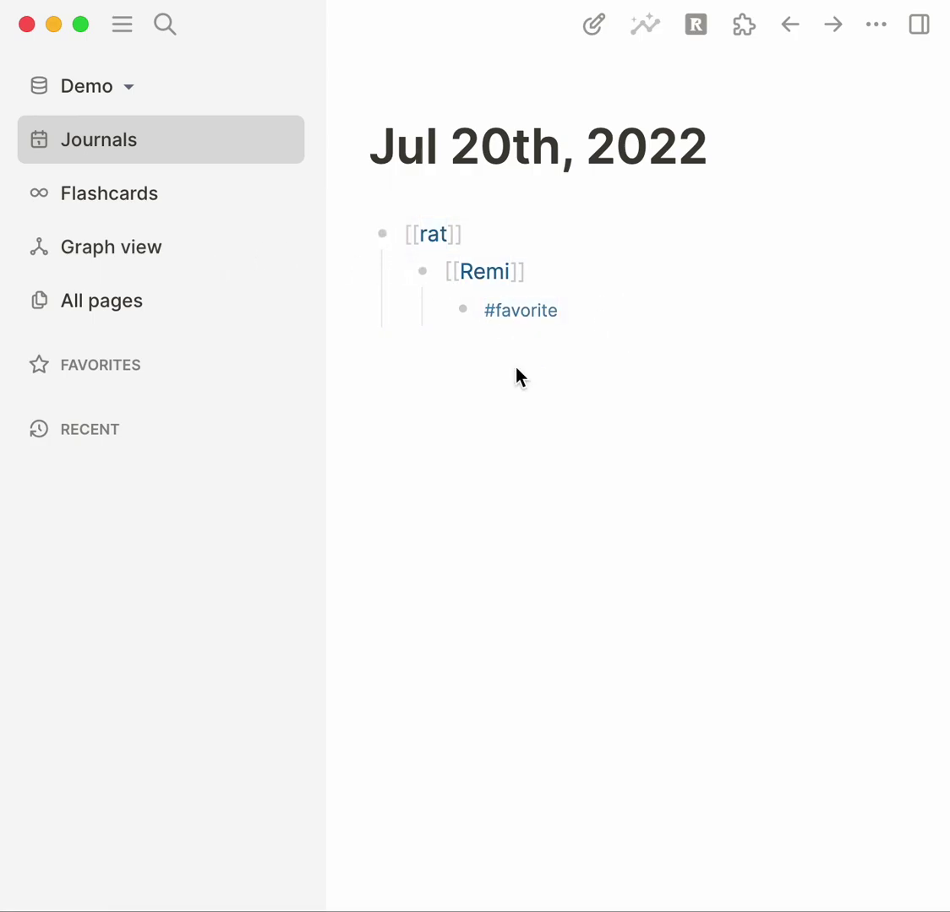
click(645, 306)
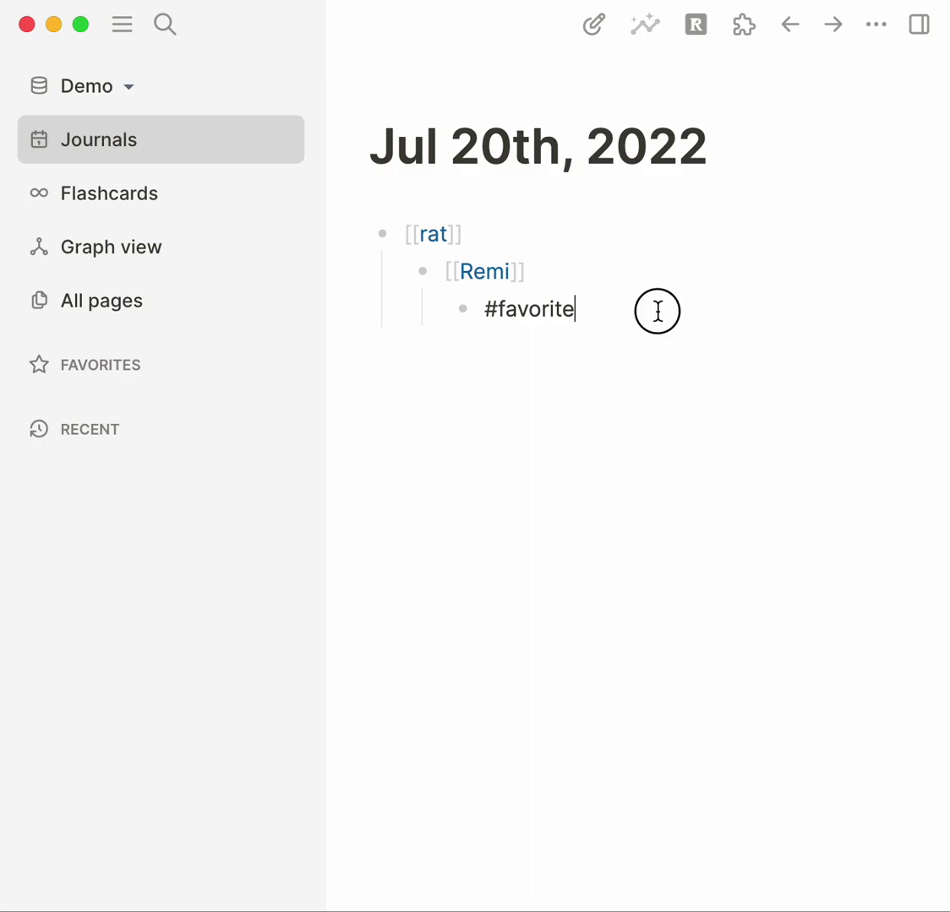
click(645, 278)
drag(644, 304, 383, 195)
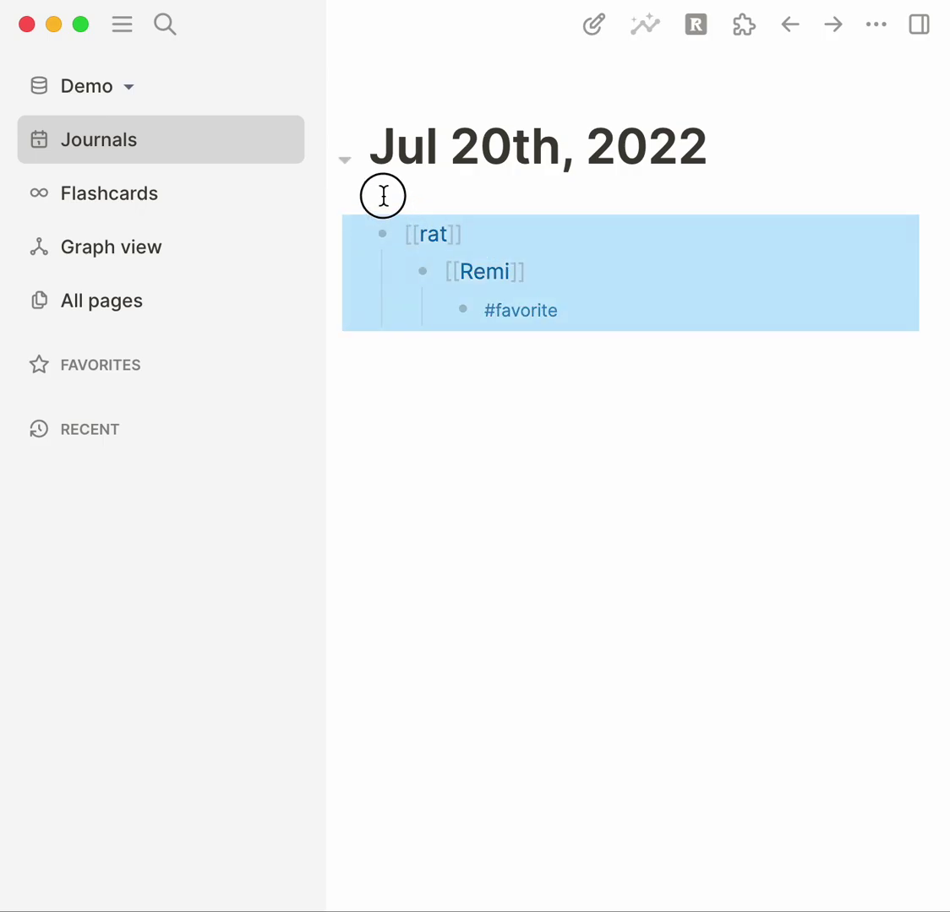
Replace the three selected journal blocks with a [[rat/Remi]] link that creates the new page
key(BackSpace)
click(628, 224)
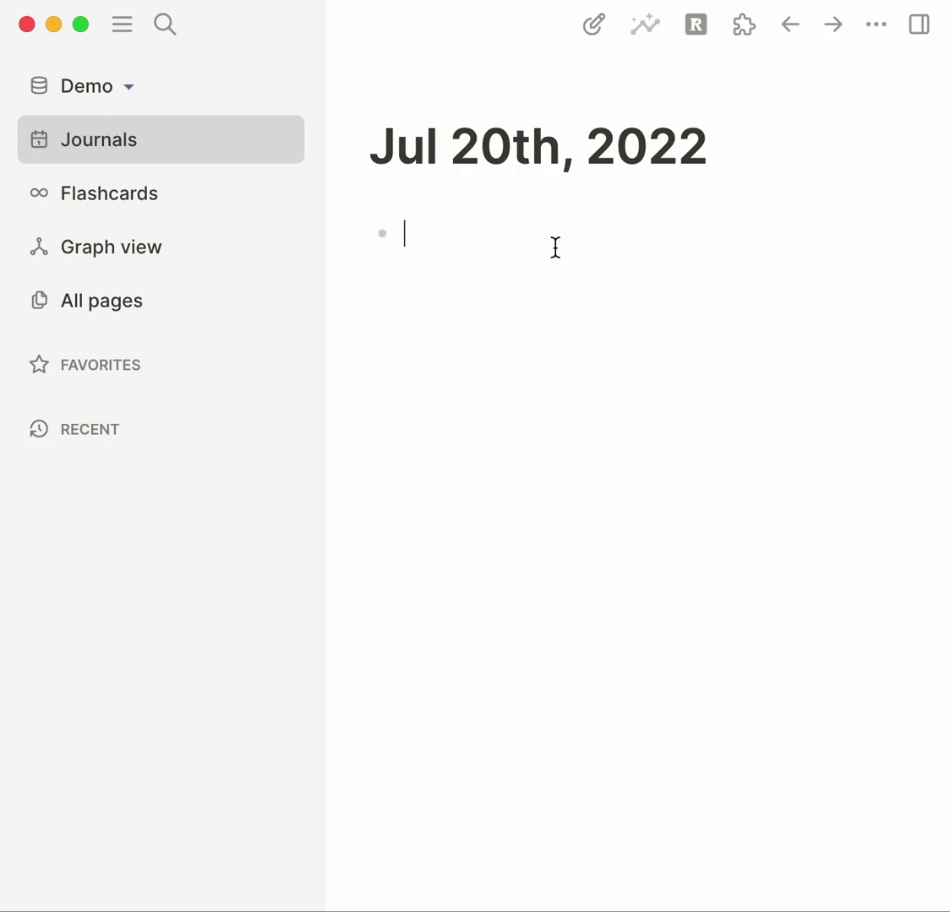
text([[)
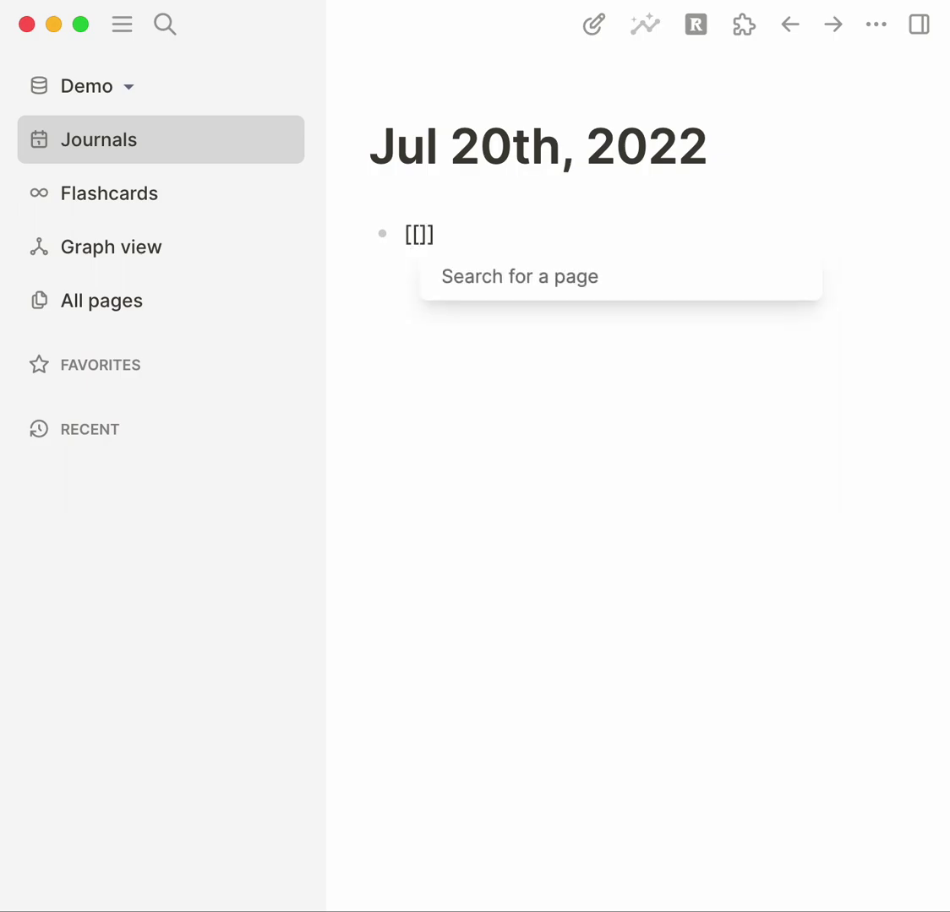
text(rat/Remi)
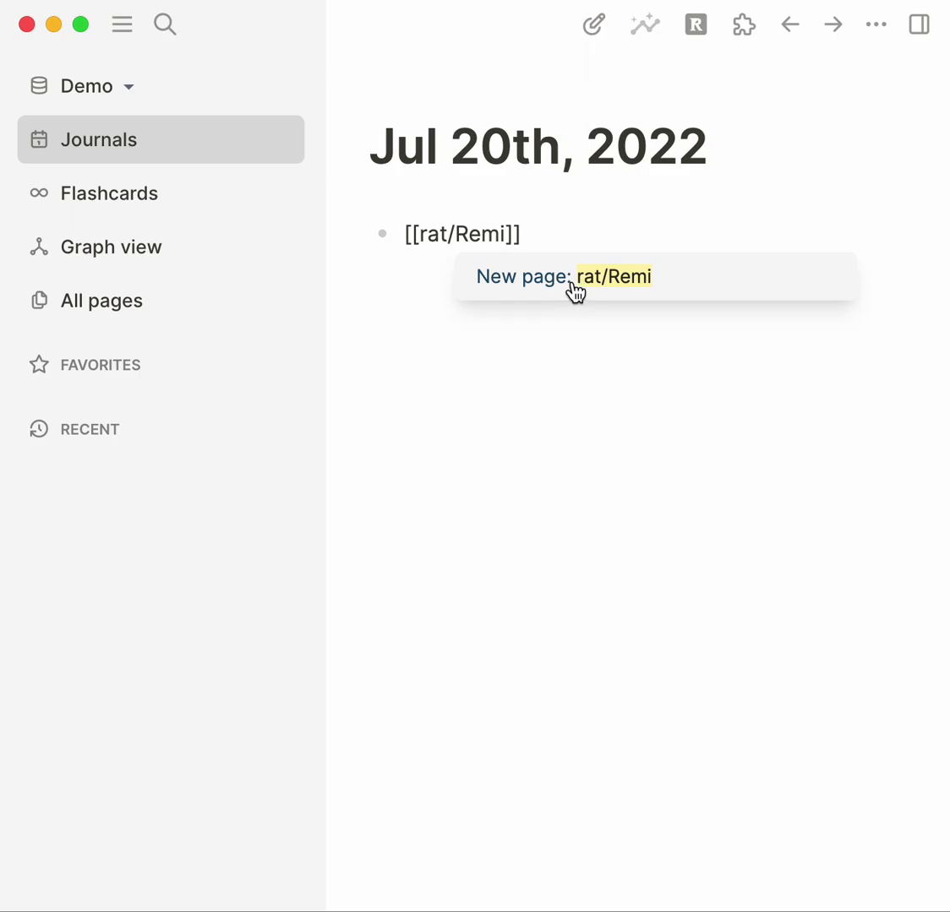
click(575, 291)
key(Escape)
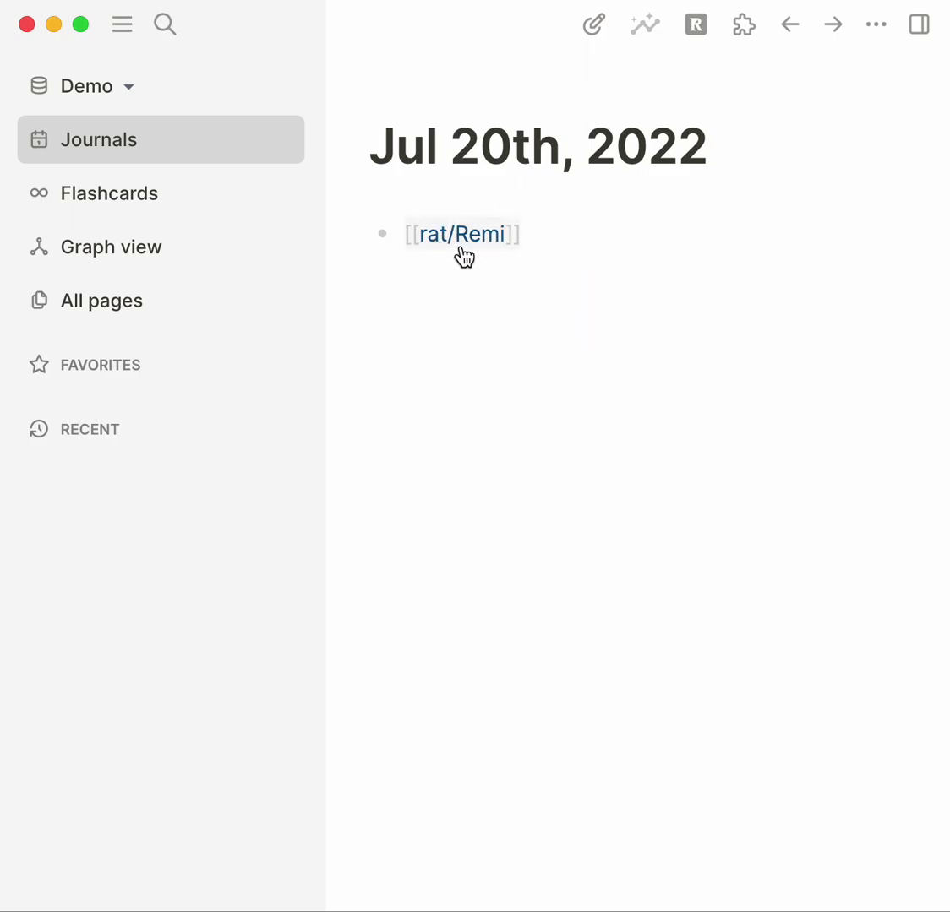
click(571, 236)
key(Escape)
On the rat/Remi page, add a tags:: favorite page property
click(467, 239)
click(611, 202)
key(Return)
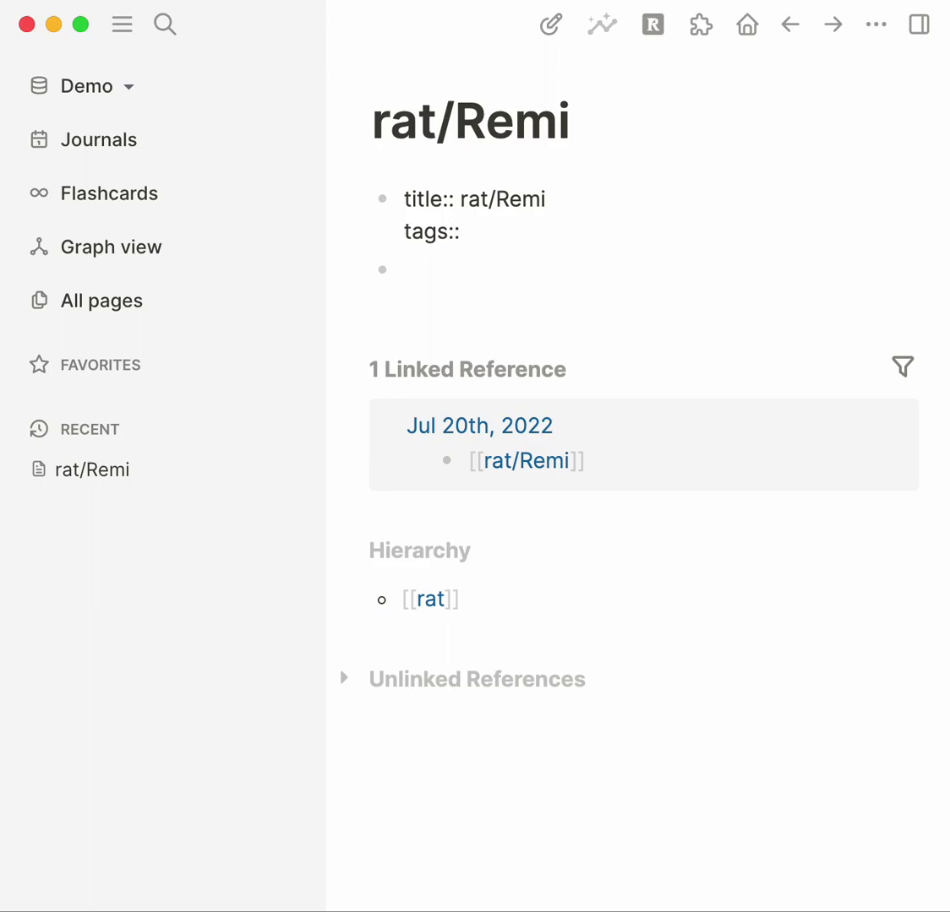
key(Escape)
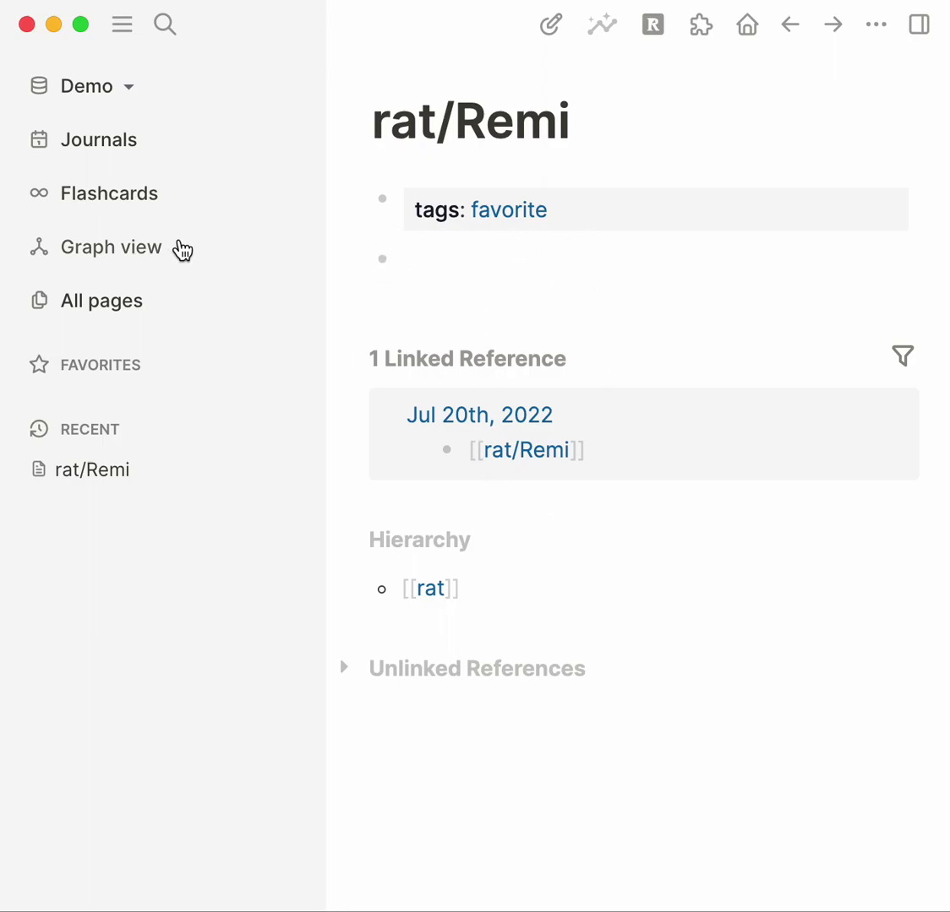
View the all-pages graph, then follow the journal's rat/Remi link to the favorite tag page
click(183, 250)
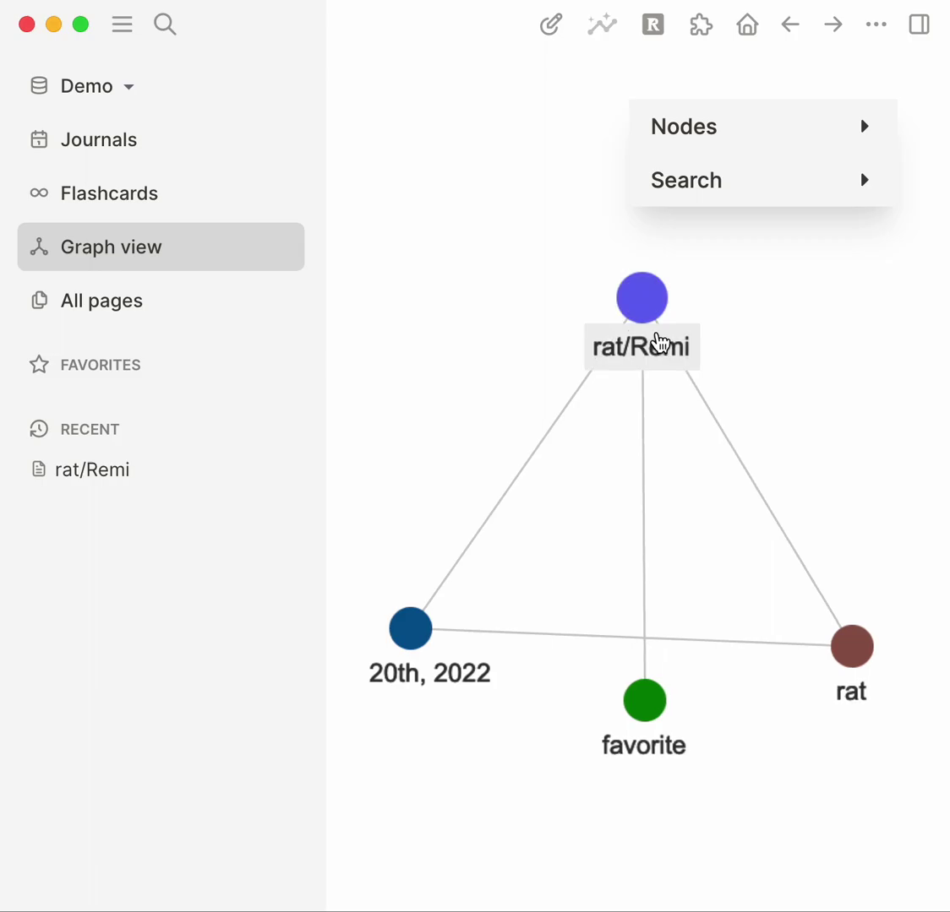
drag(659, 728, 638, 500)
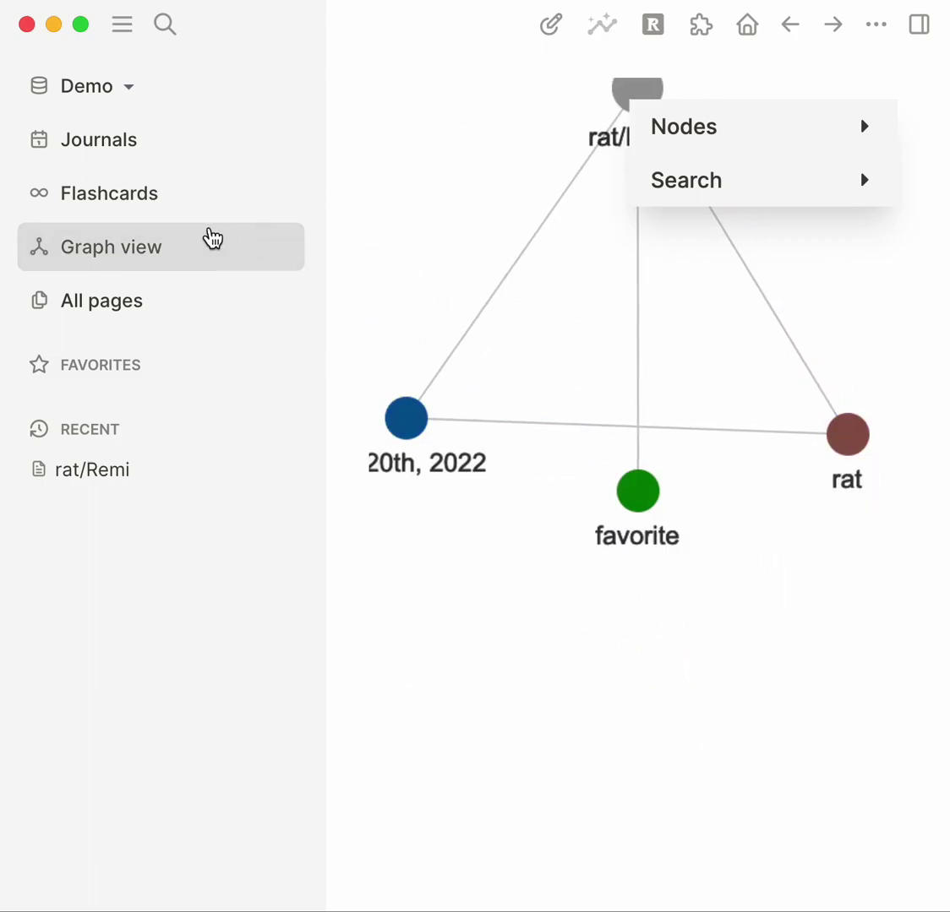
click(129, 159)
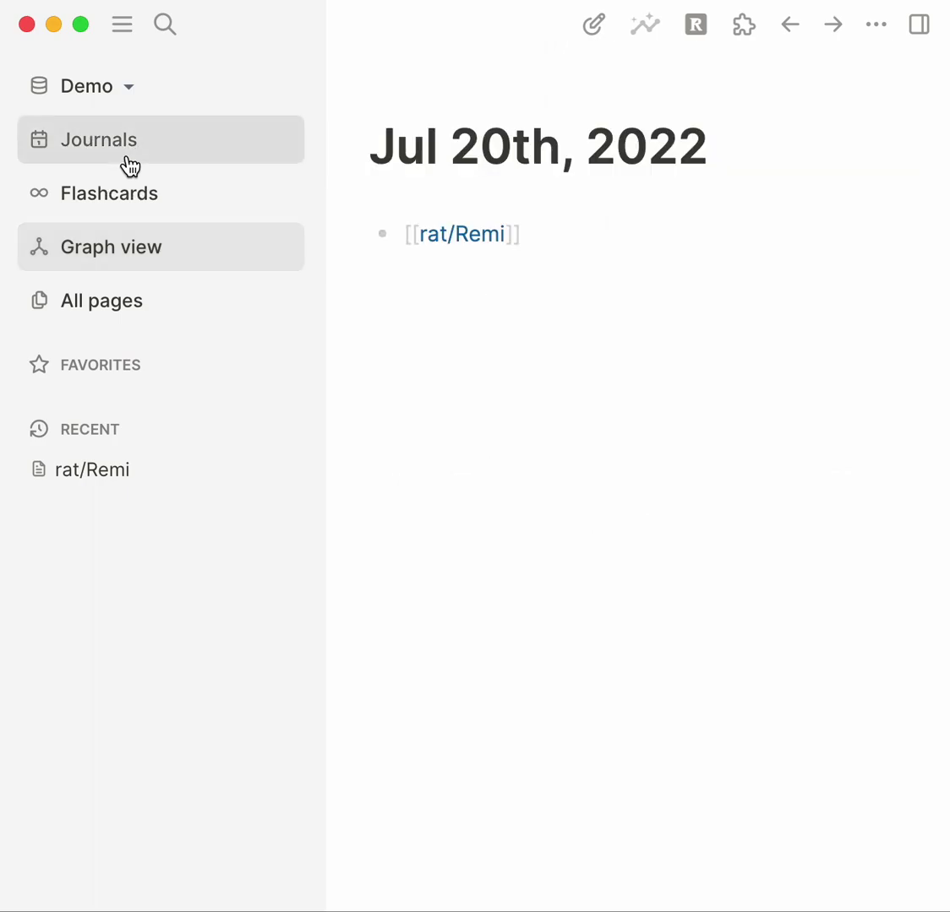
click(488, 235)
click(515, 209)
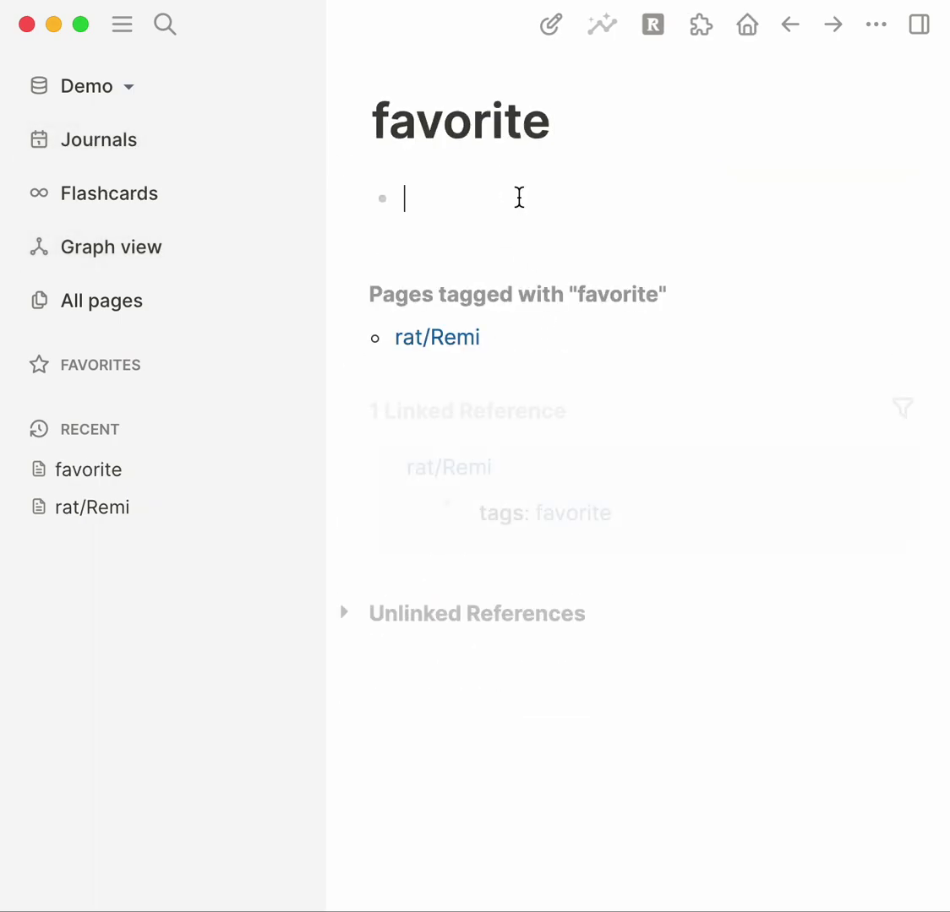
drag(409, 295, 724, 314)
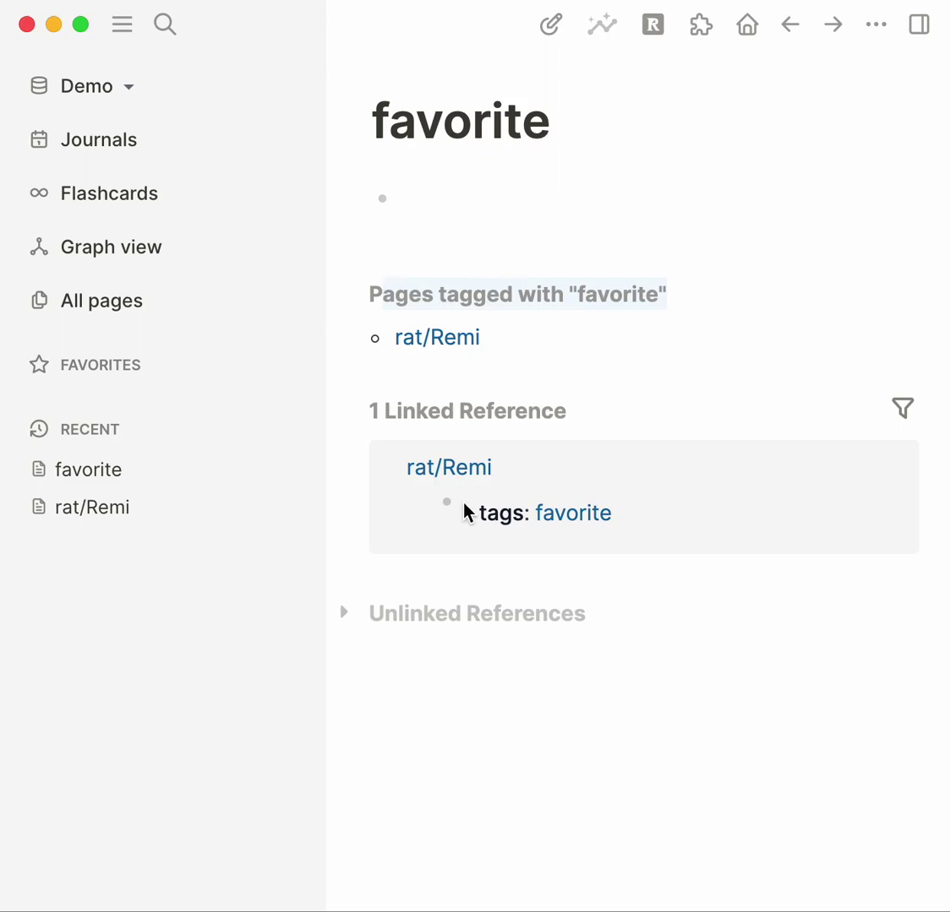
click(583, 210)
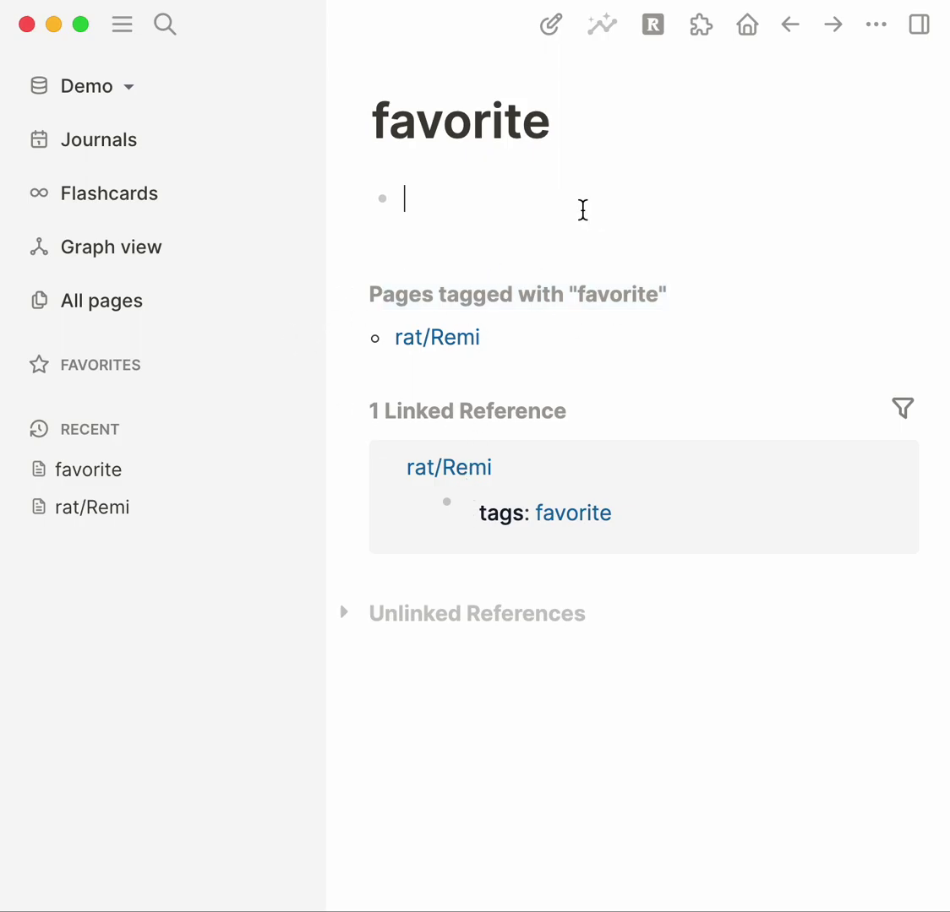
Go back to rat/Remi, review its tags:: favorite line, and return to the Jul 20th, 2022 journal
click(792, 27)
click(431, 210)
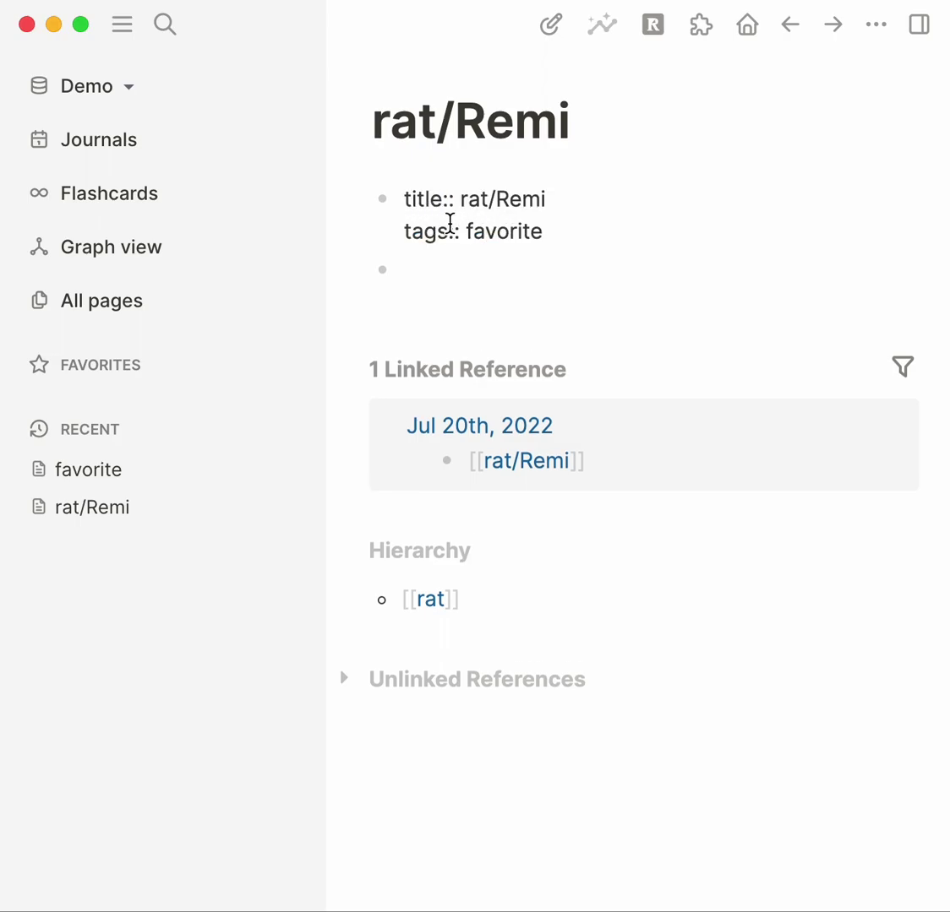
click(403, 236)
click(437, 233)
click(561, 241)
click(499, 332)
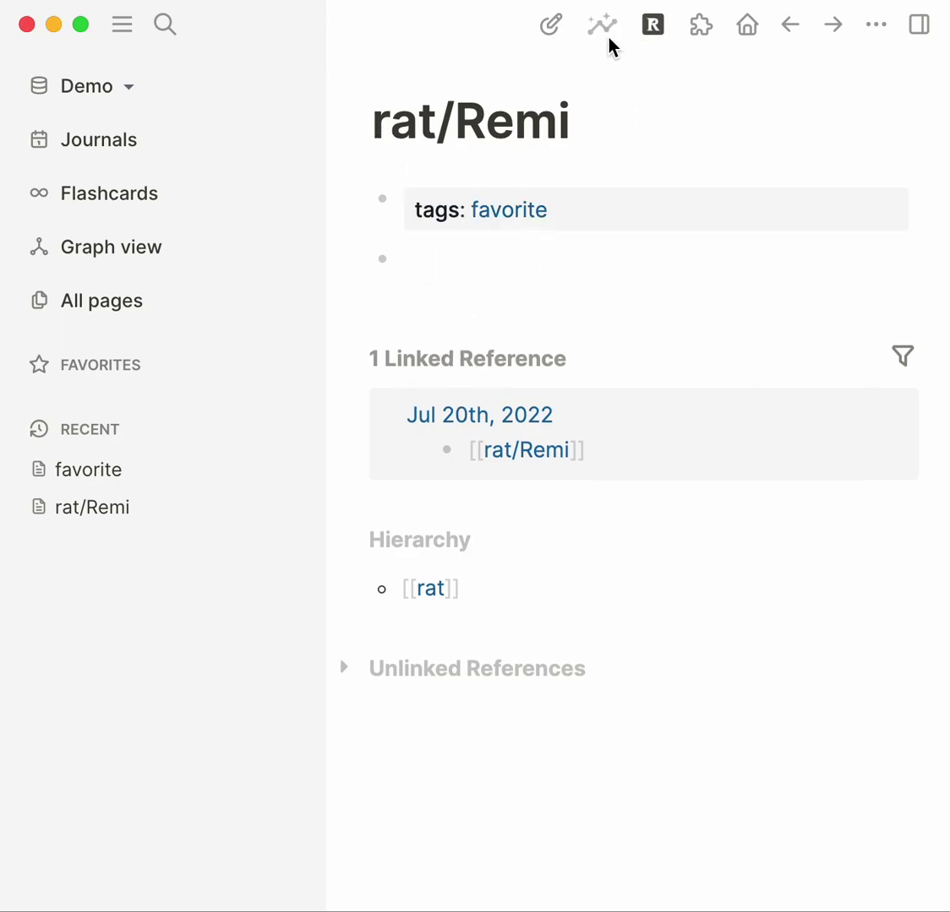
click(121, 141)
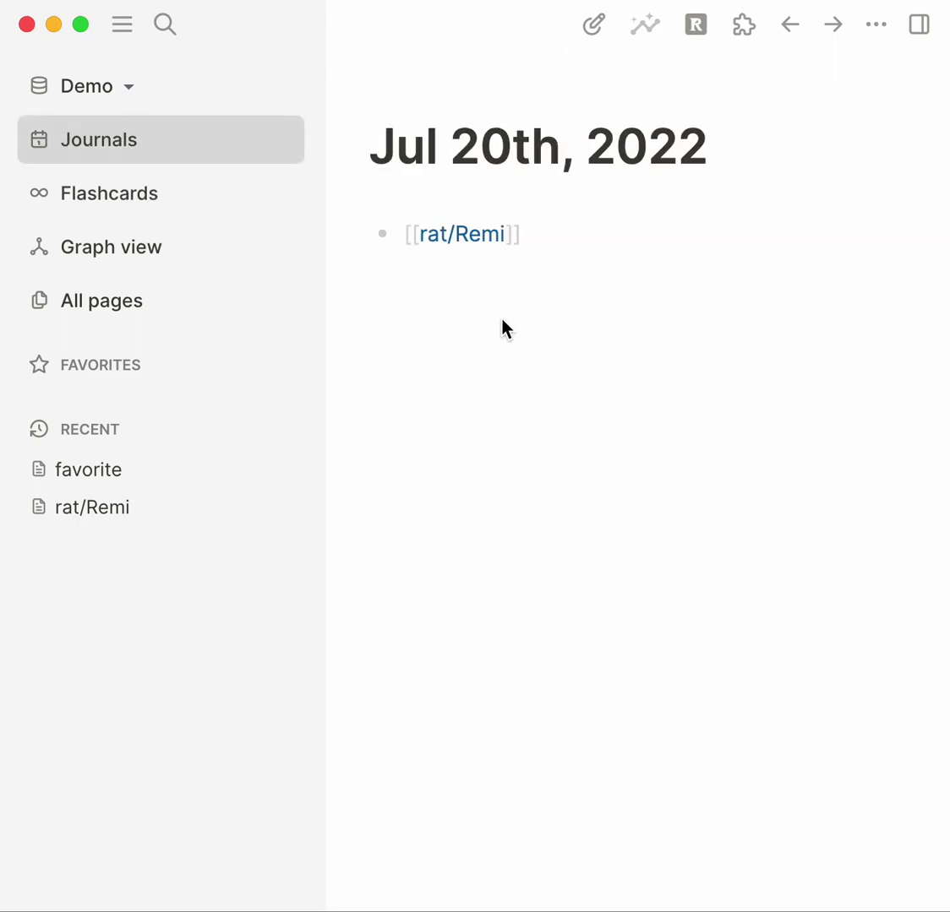